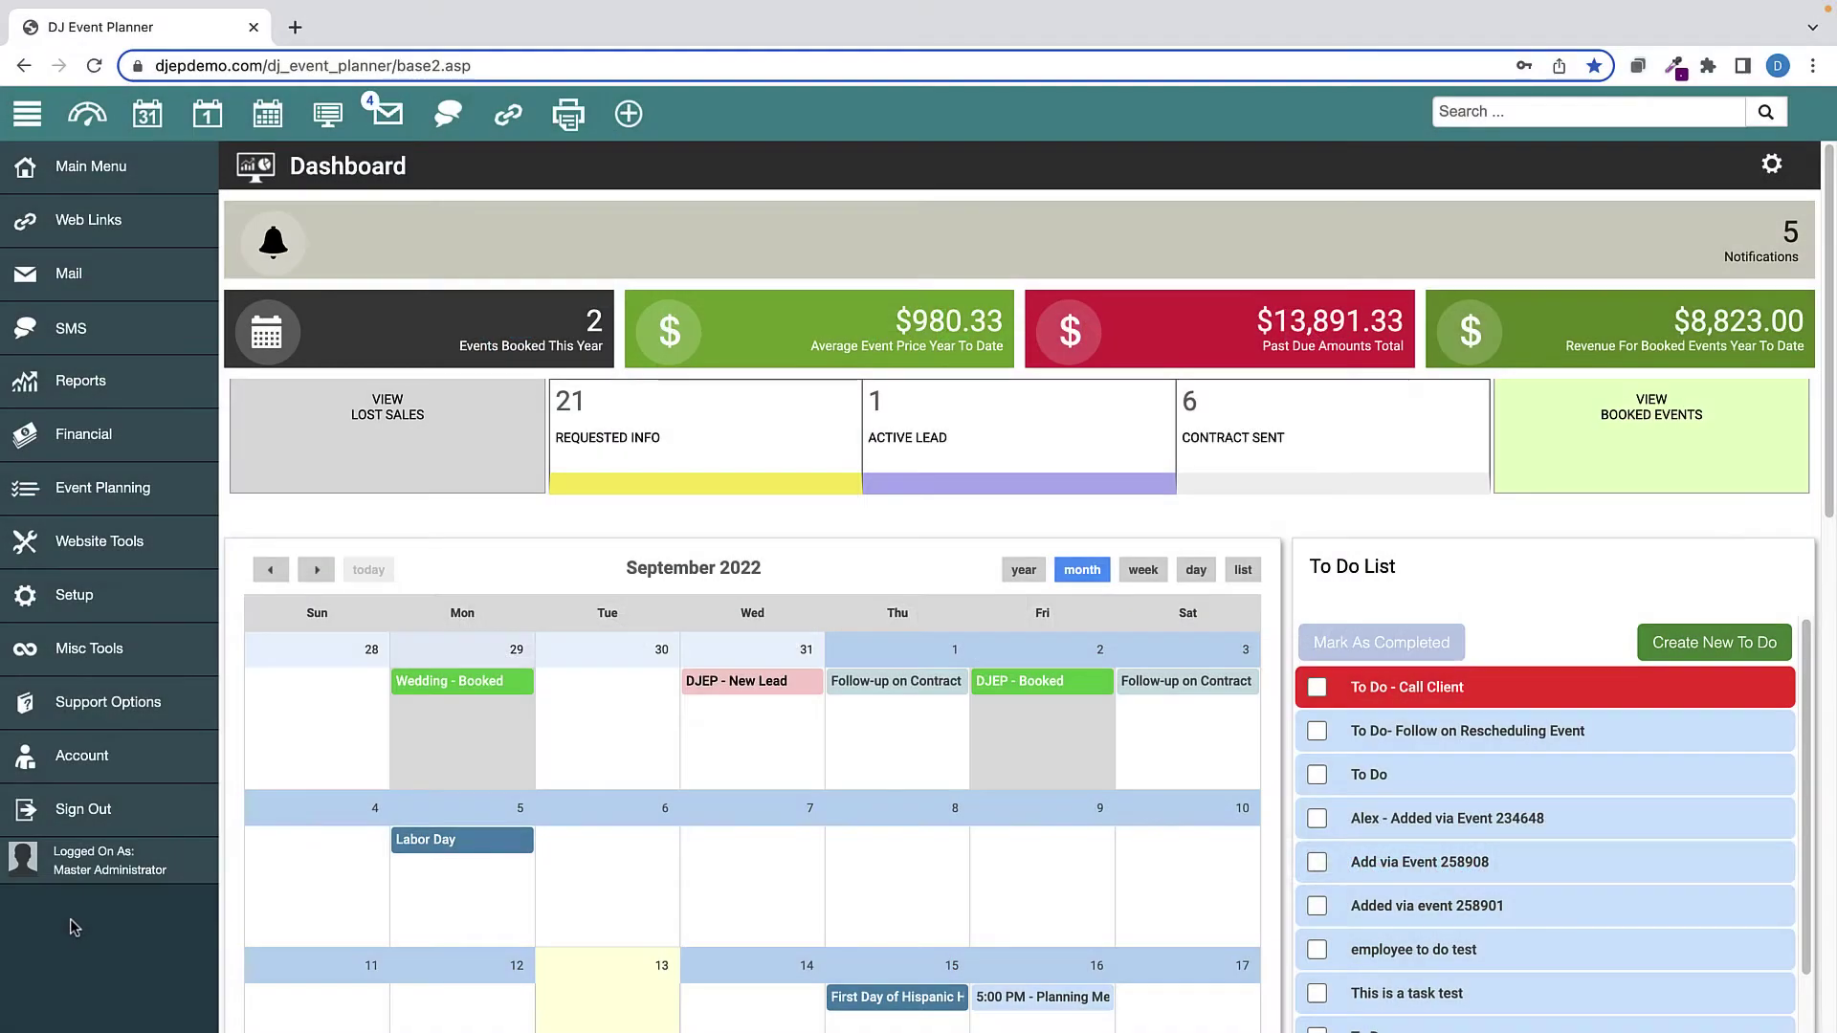
# Open the SMS Credential Settings page under Setup > SMS.
pyautogui.click(80, 601)
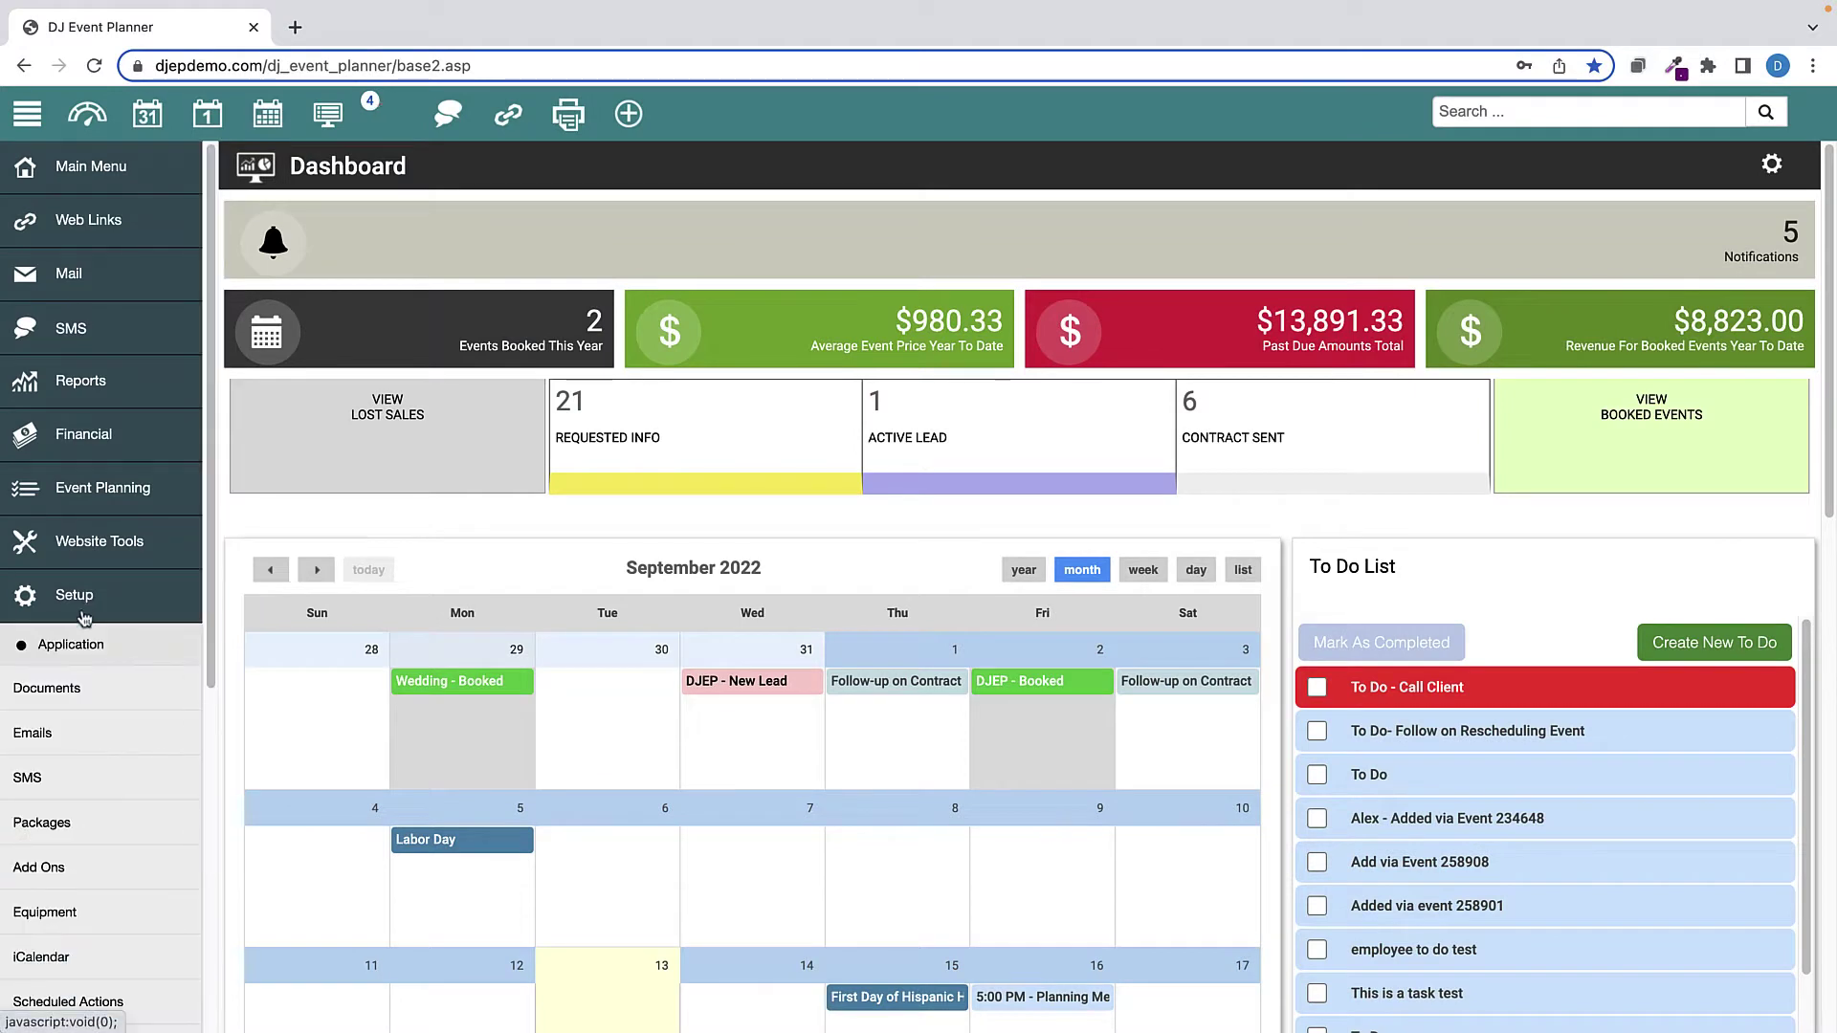
pyautogui.click(29, 777)
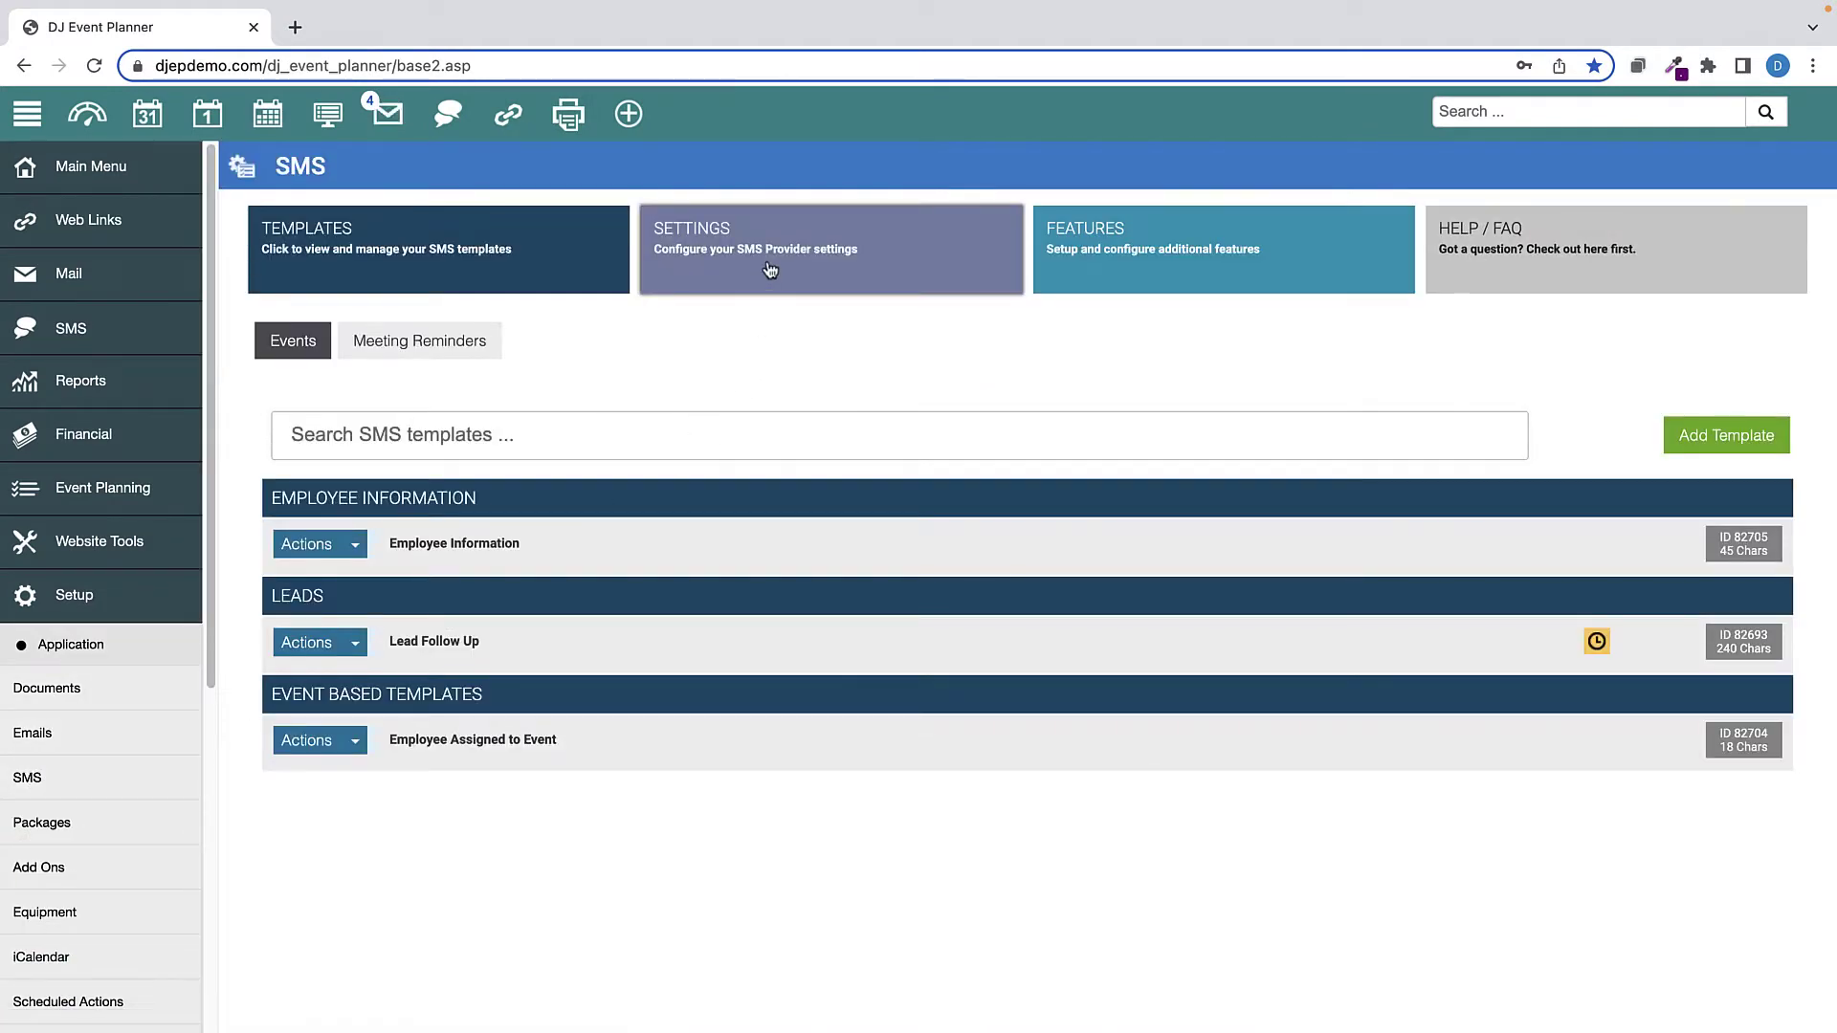
pyautogui.click(770, 270)
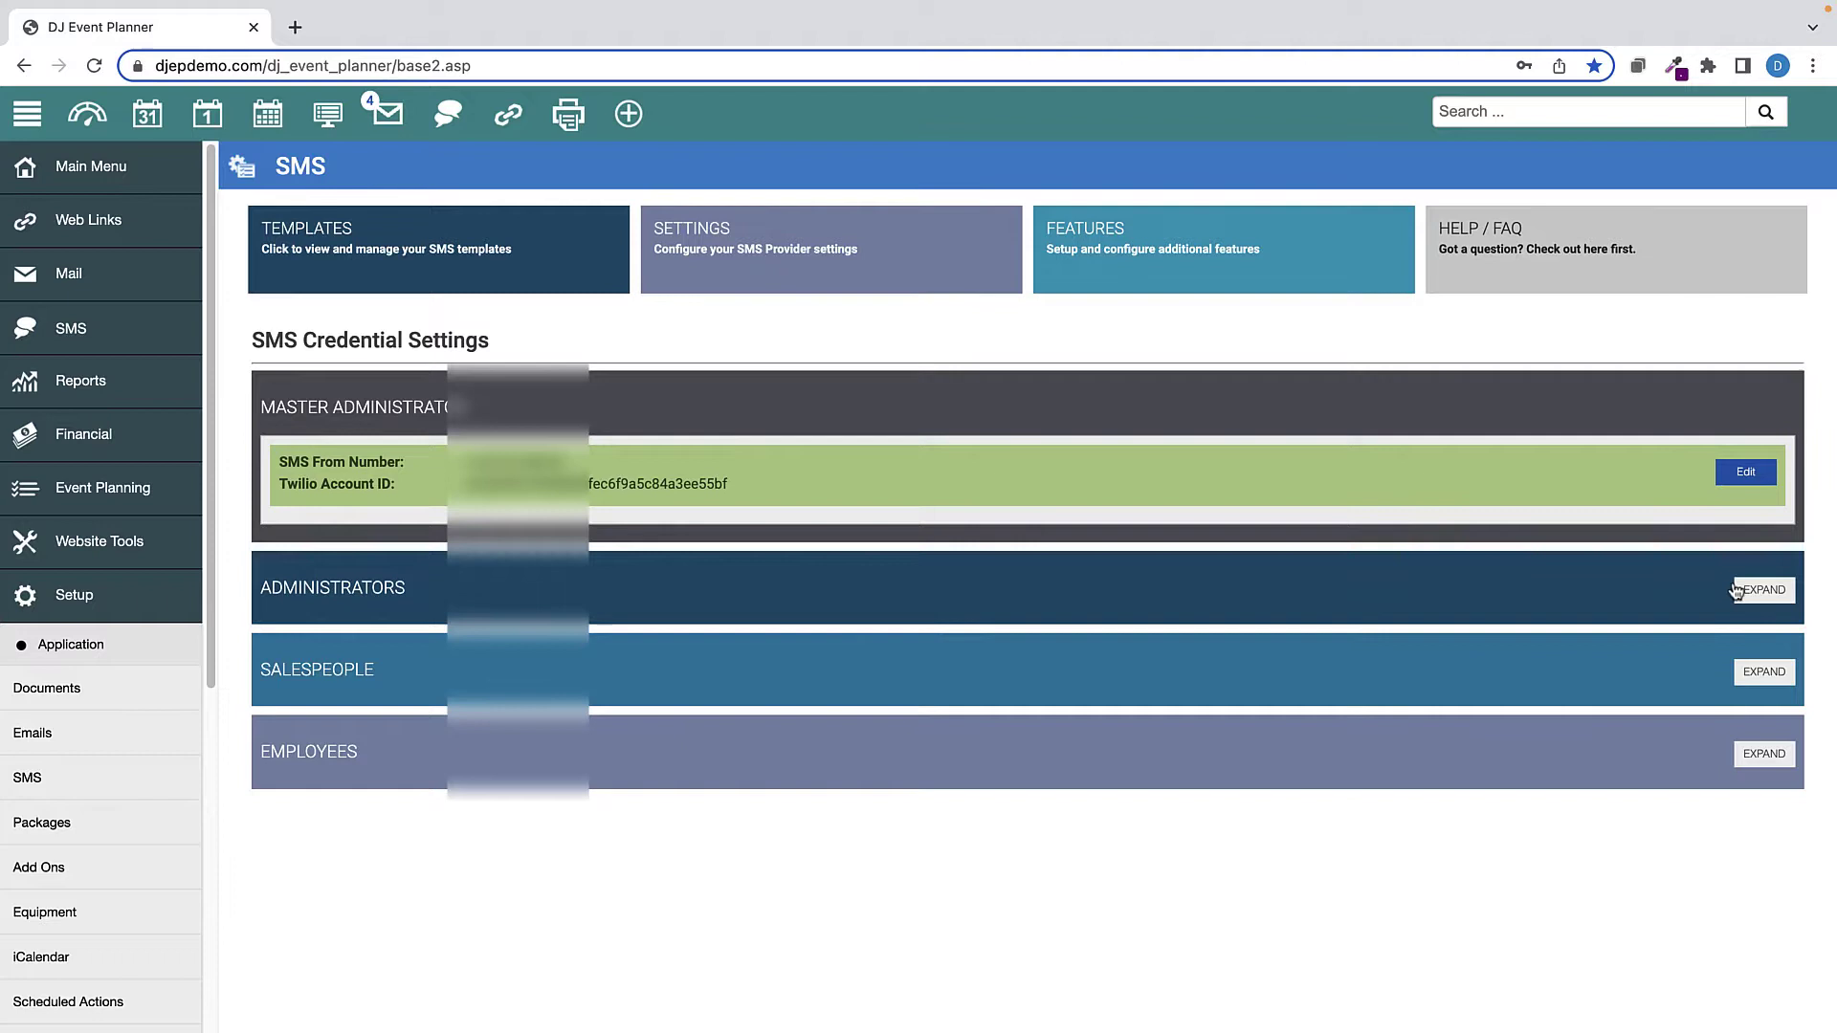
# Expand Administrators and open, then close, the unconfigured administrator's SMS credential setup form.
pyautogui.click(1736, 591)
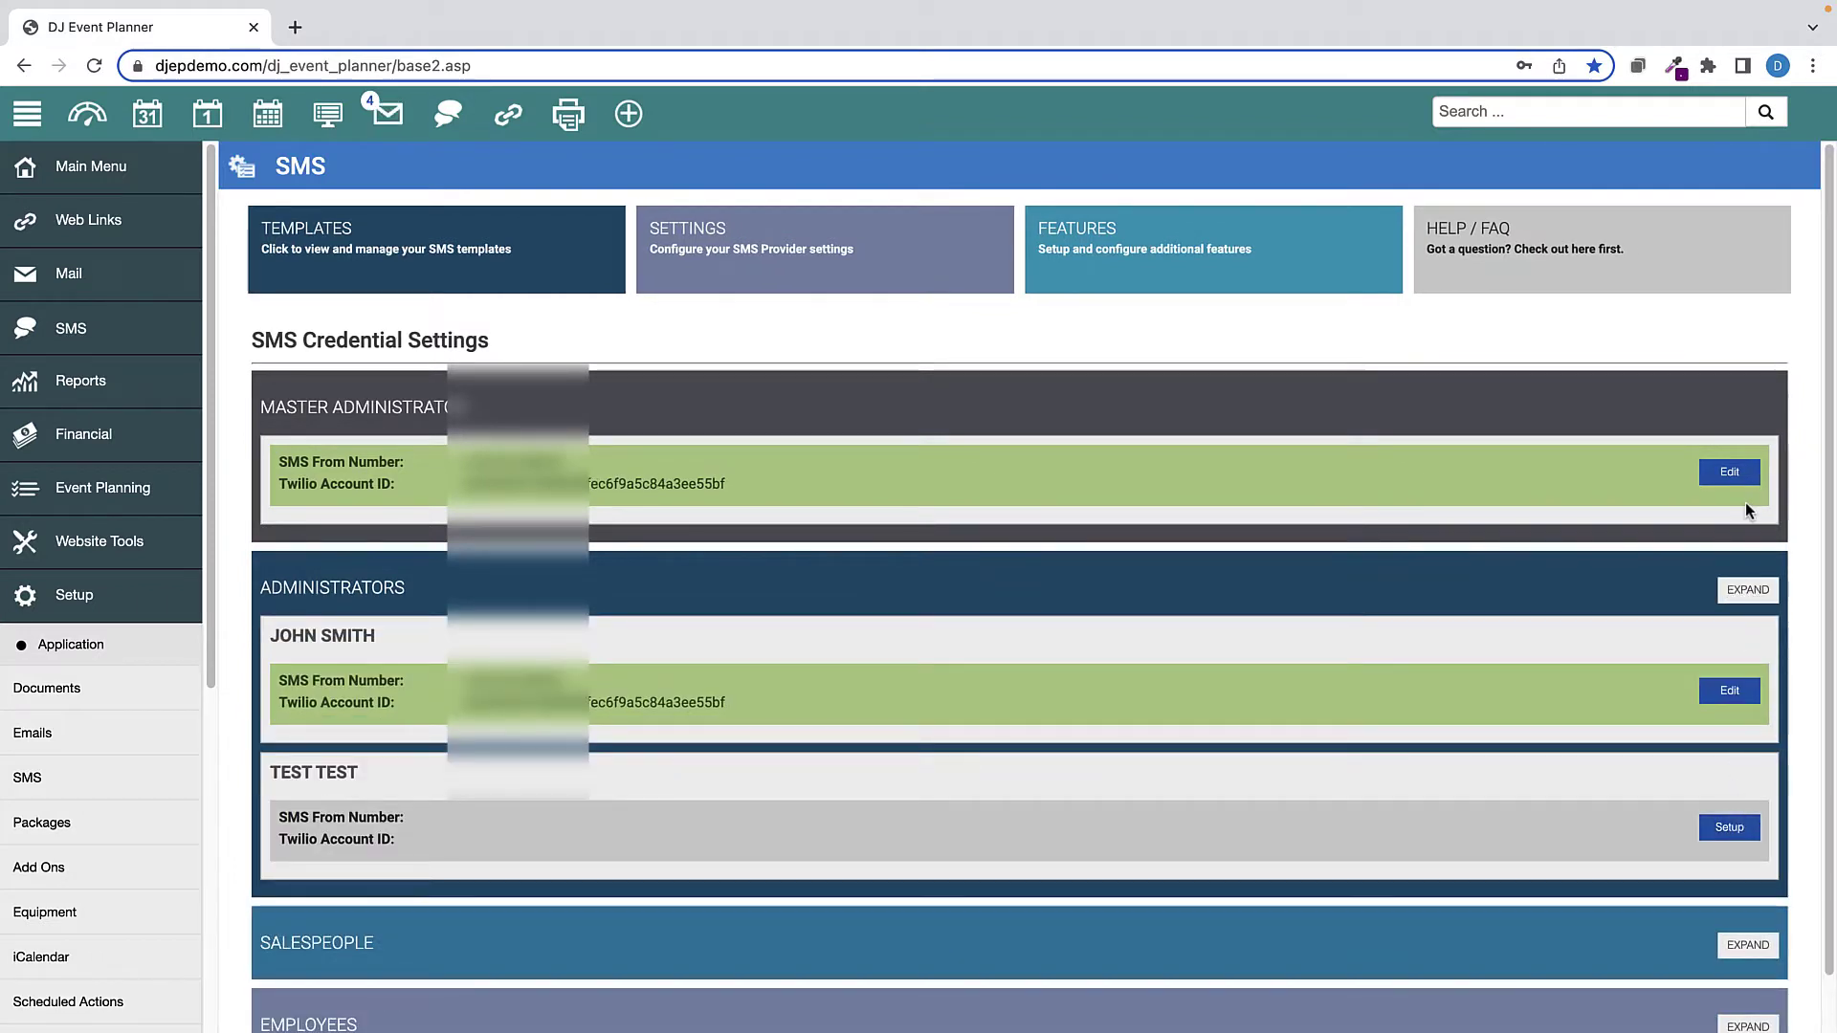
pyautogui.click(1729, 828)
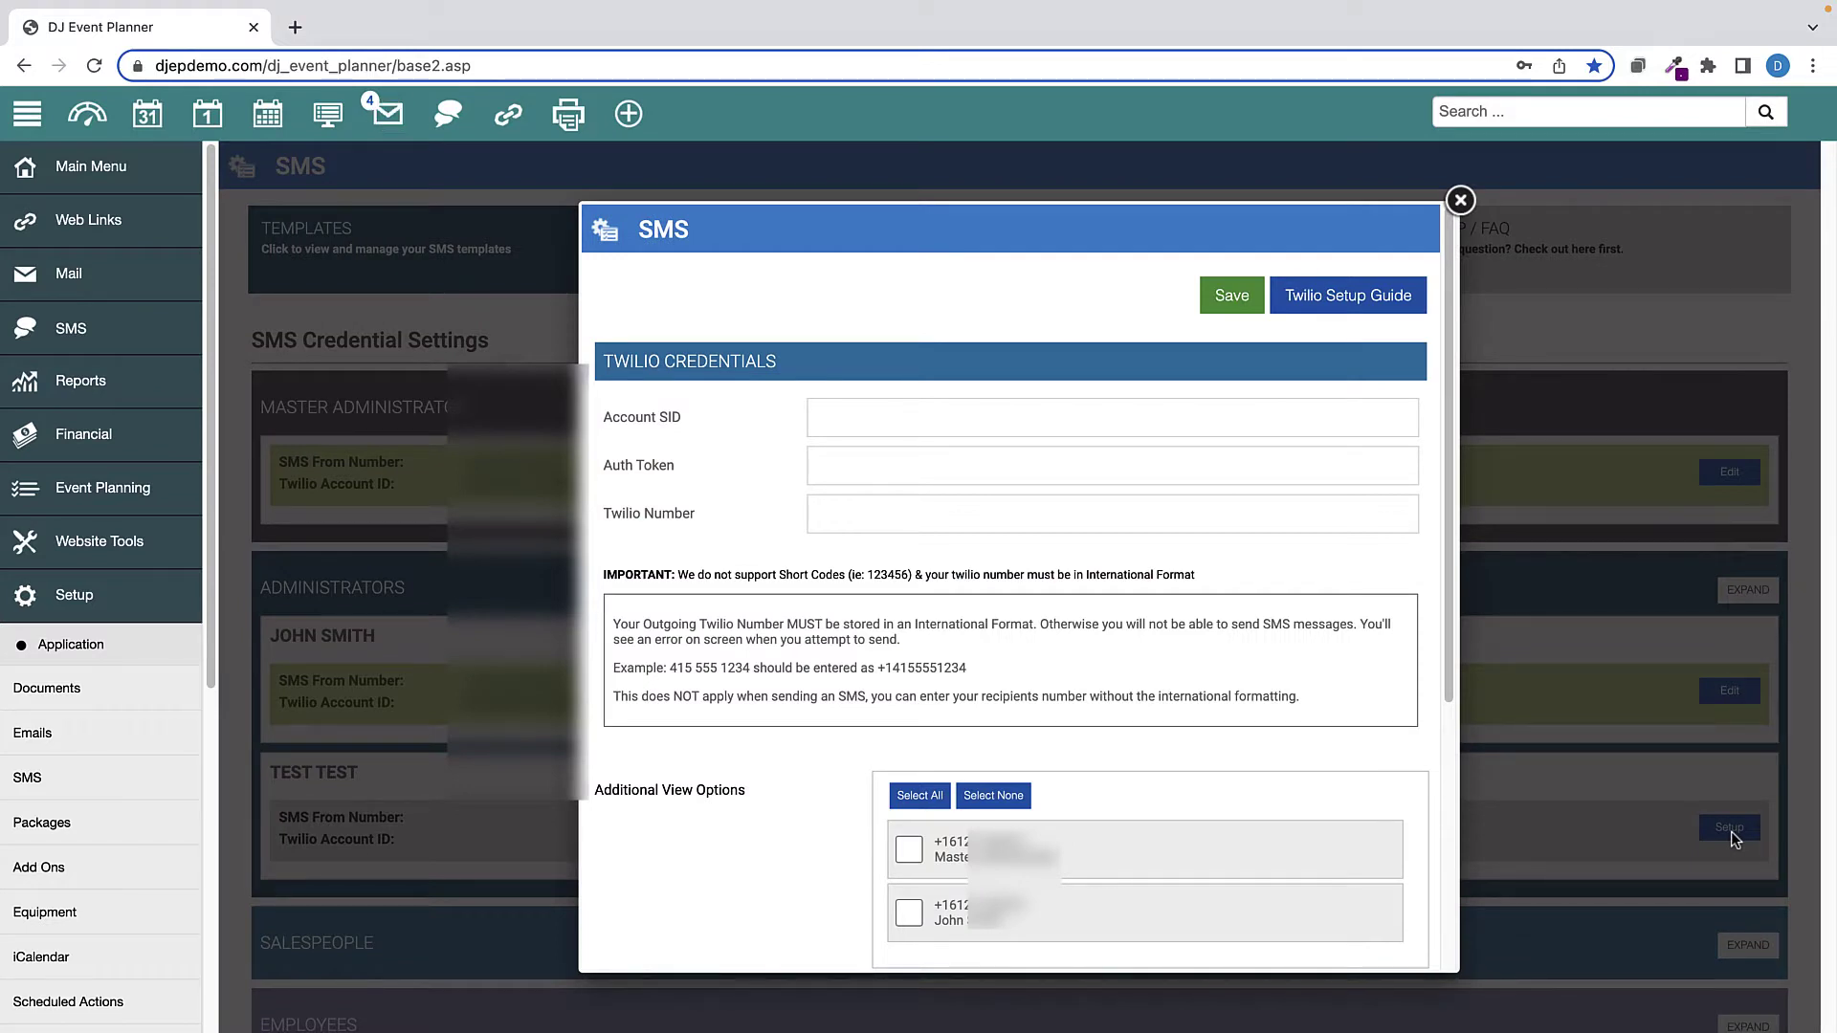
pyautogui.click(1464, 203)
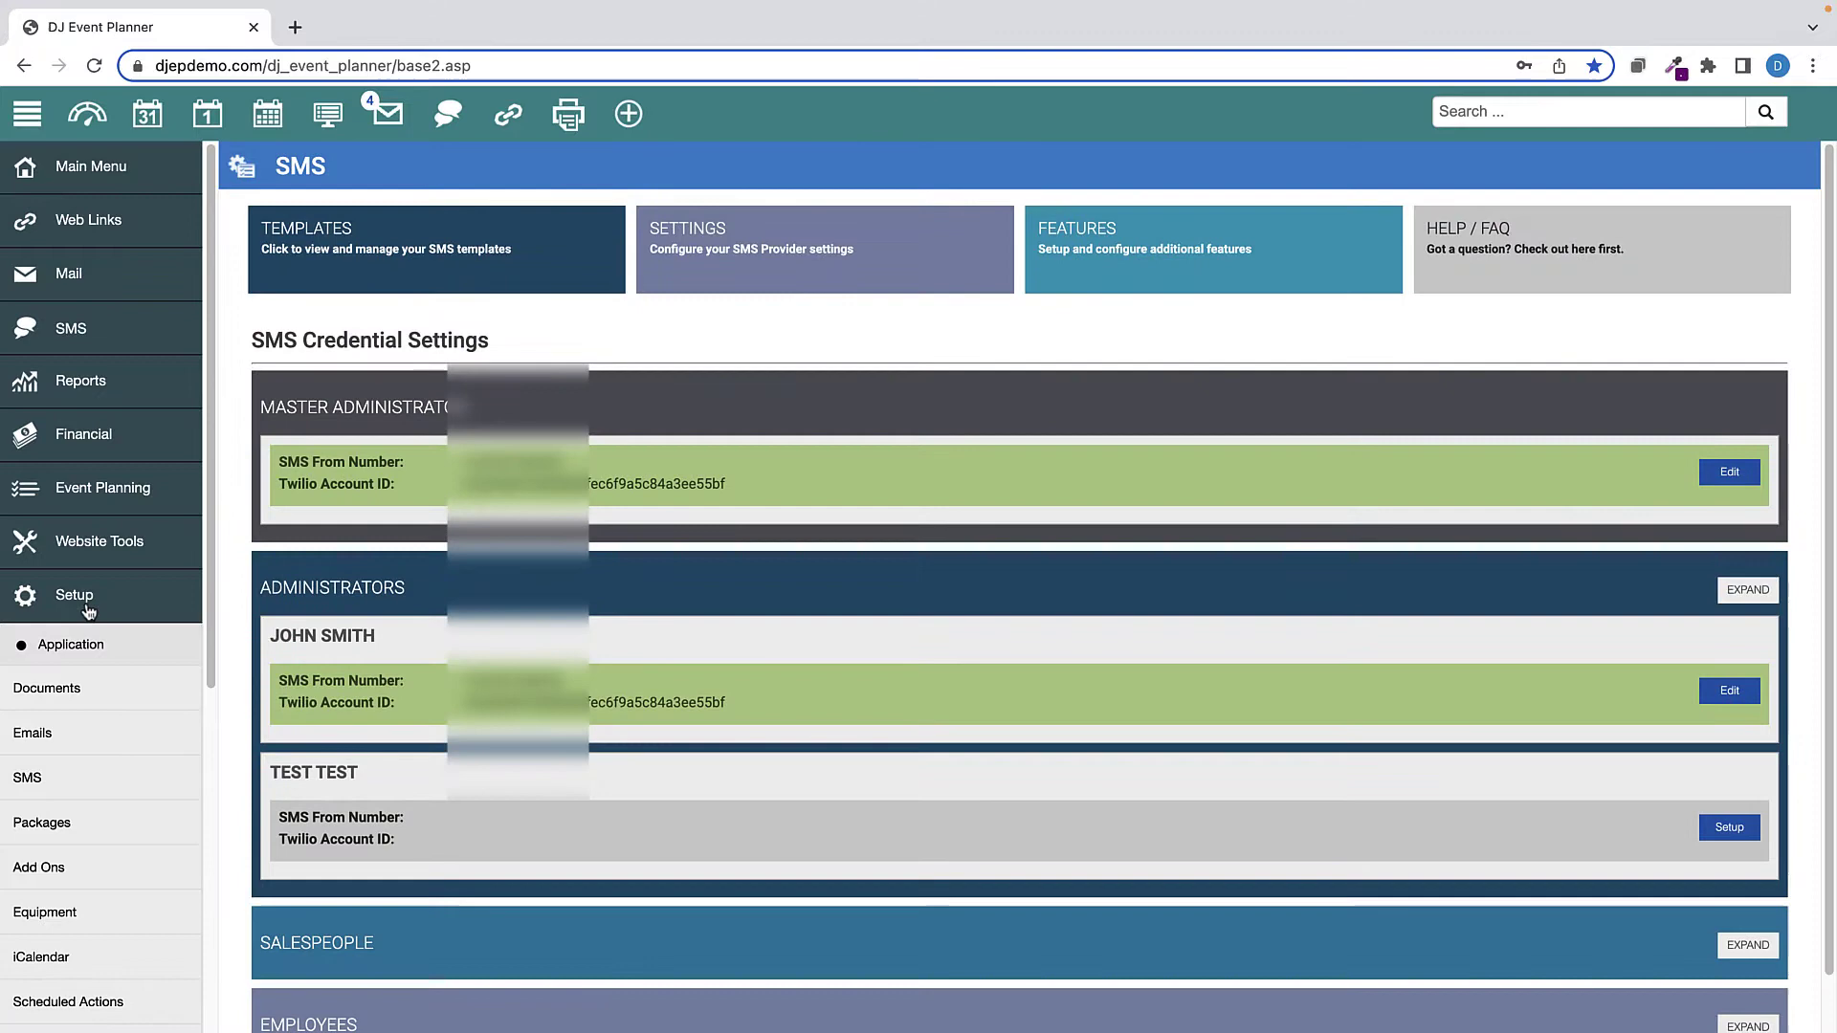
# Open the monthly calendar, then the Employees list from the main menu.
pyautogui.click(145, 117)
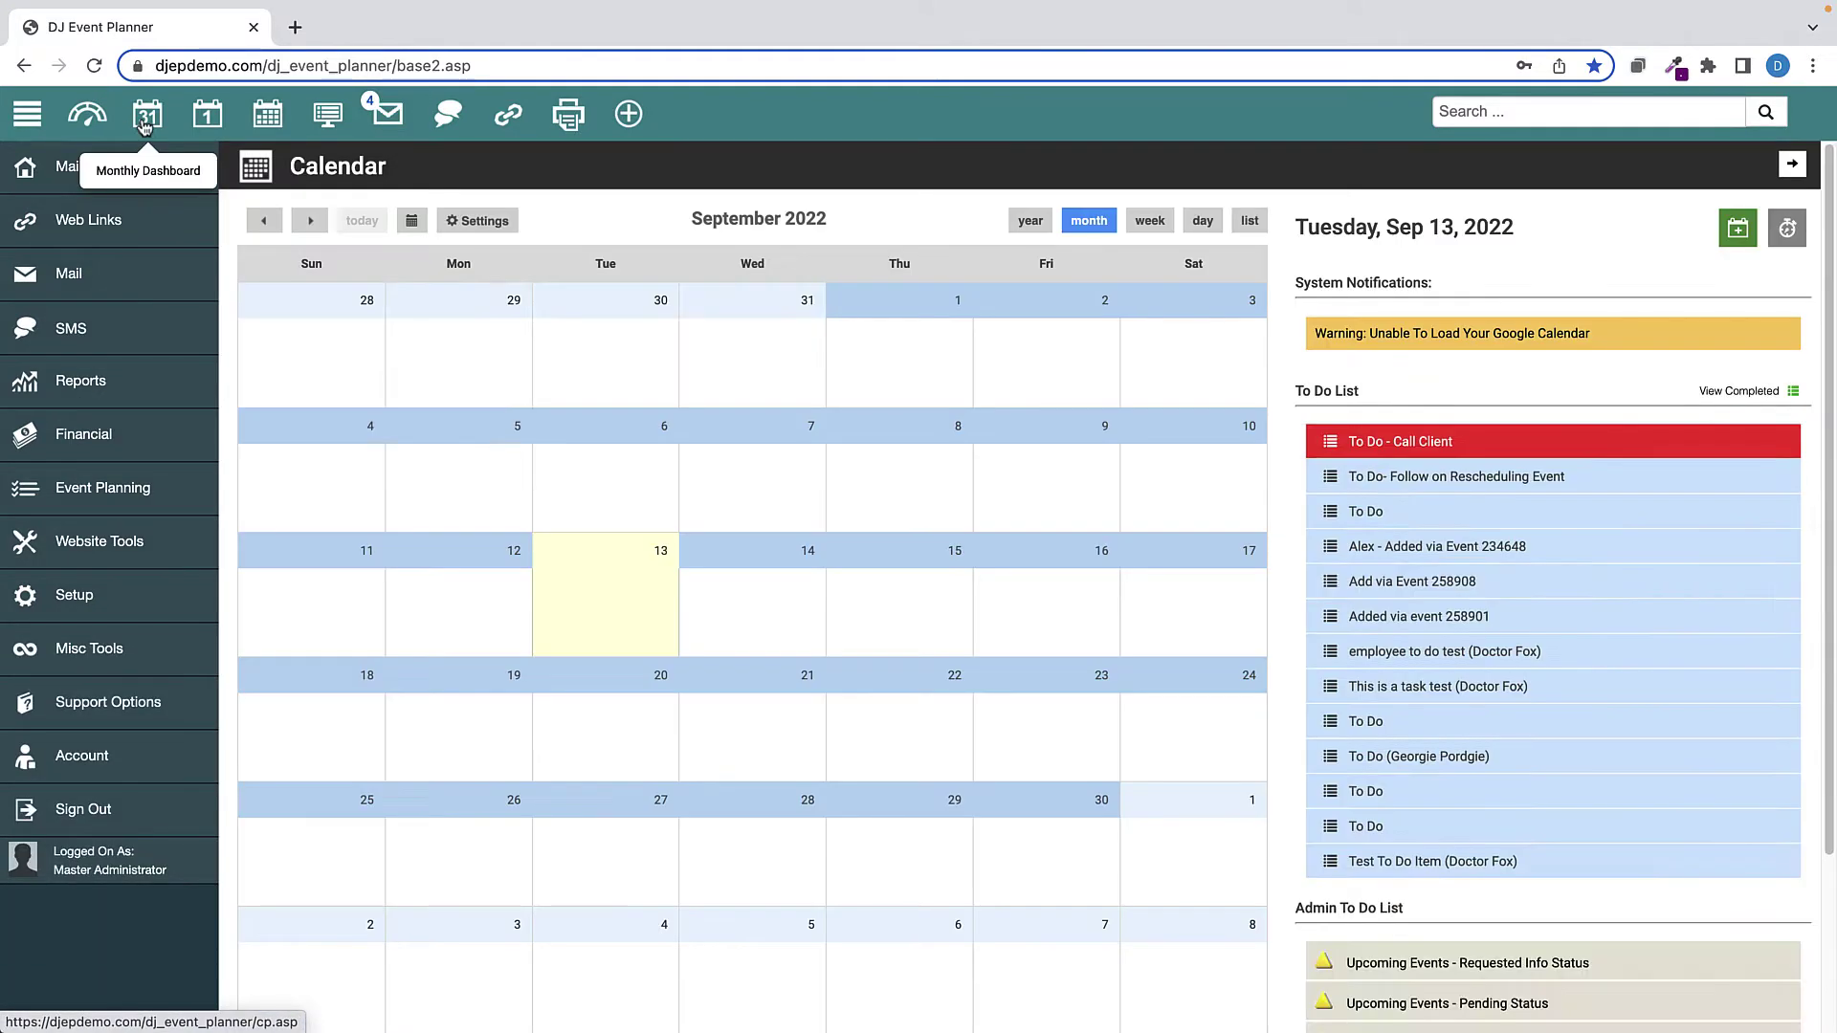
pyautogui.click(76, 177)
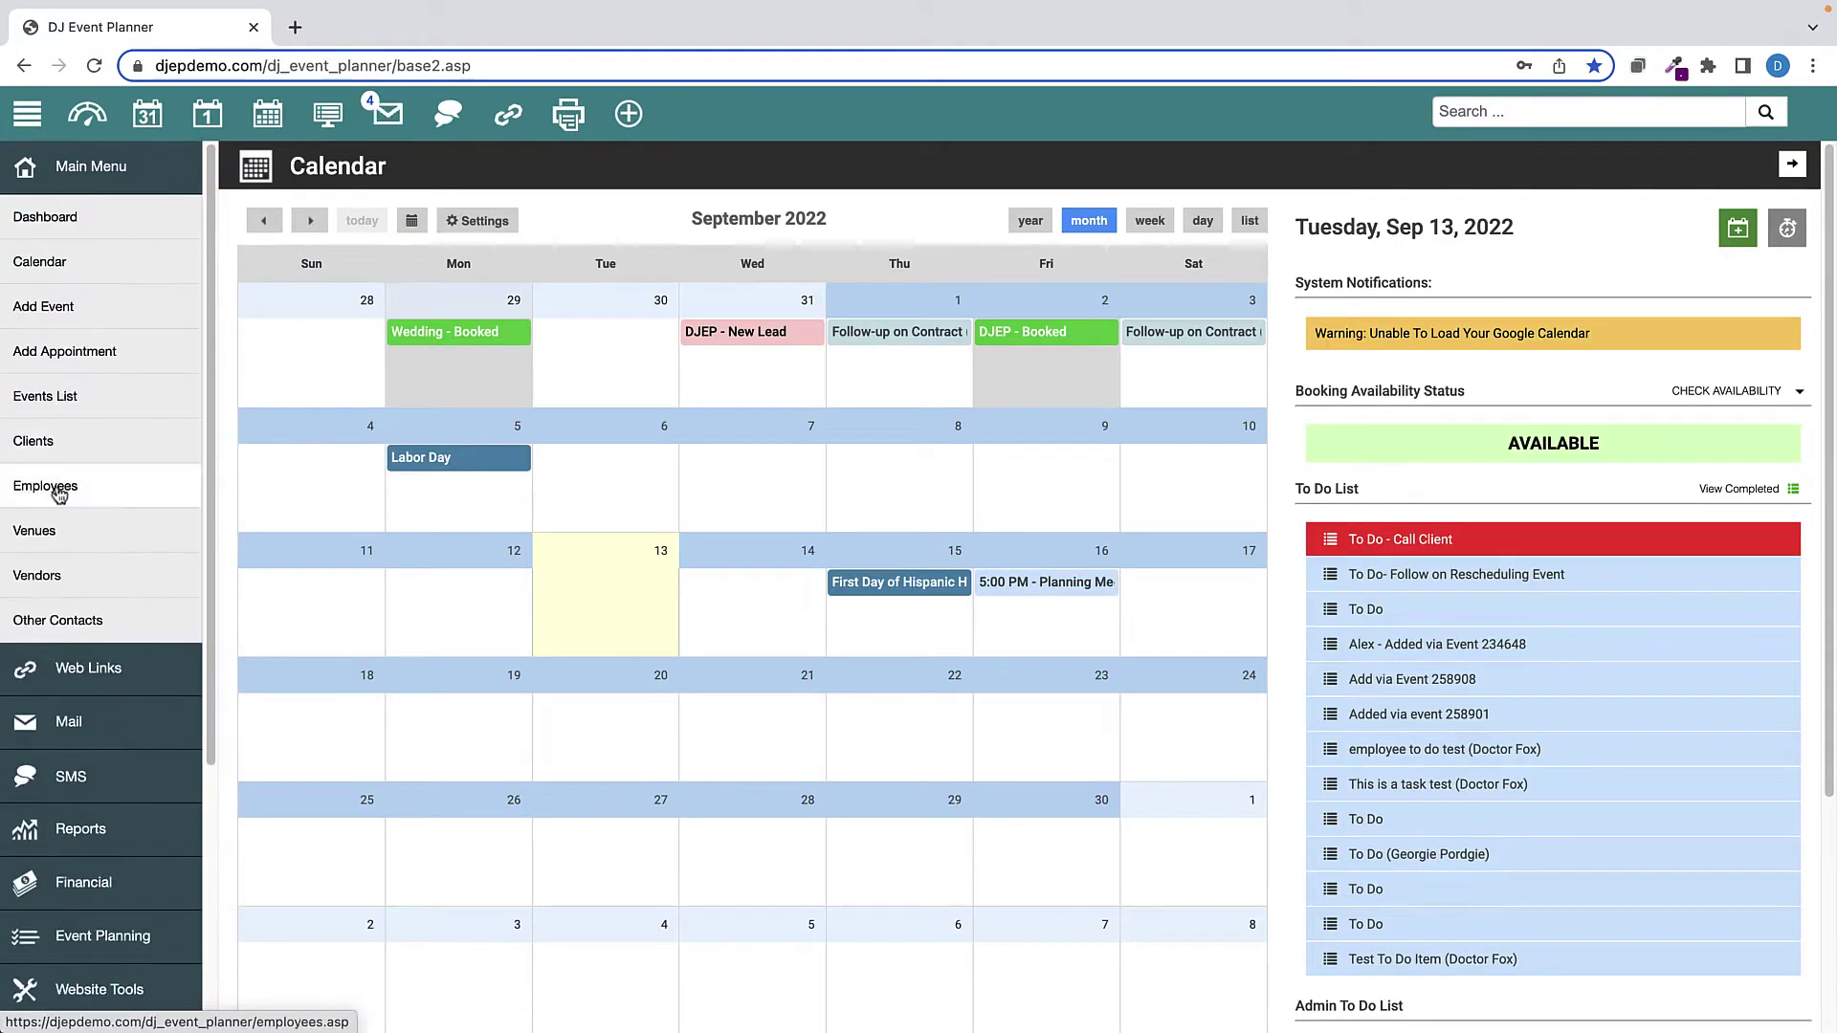
pyautogui.click(60, 490)
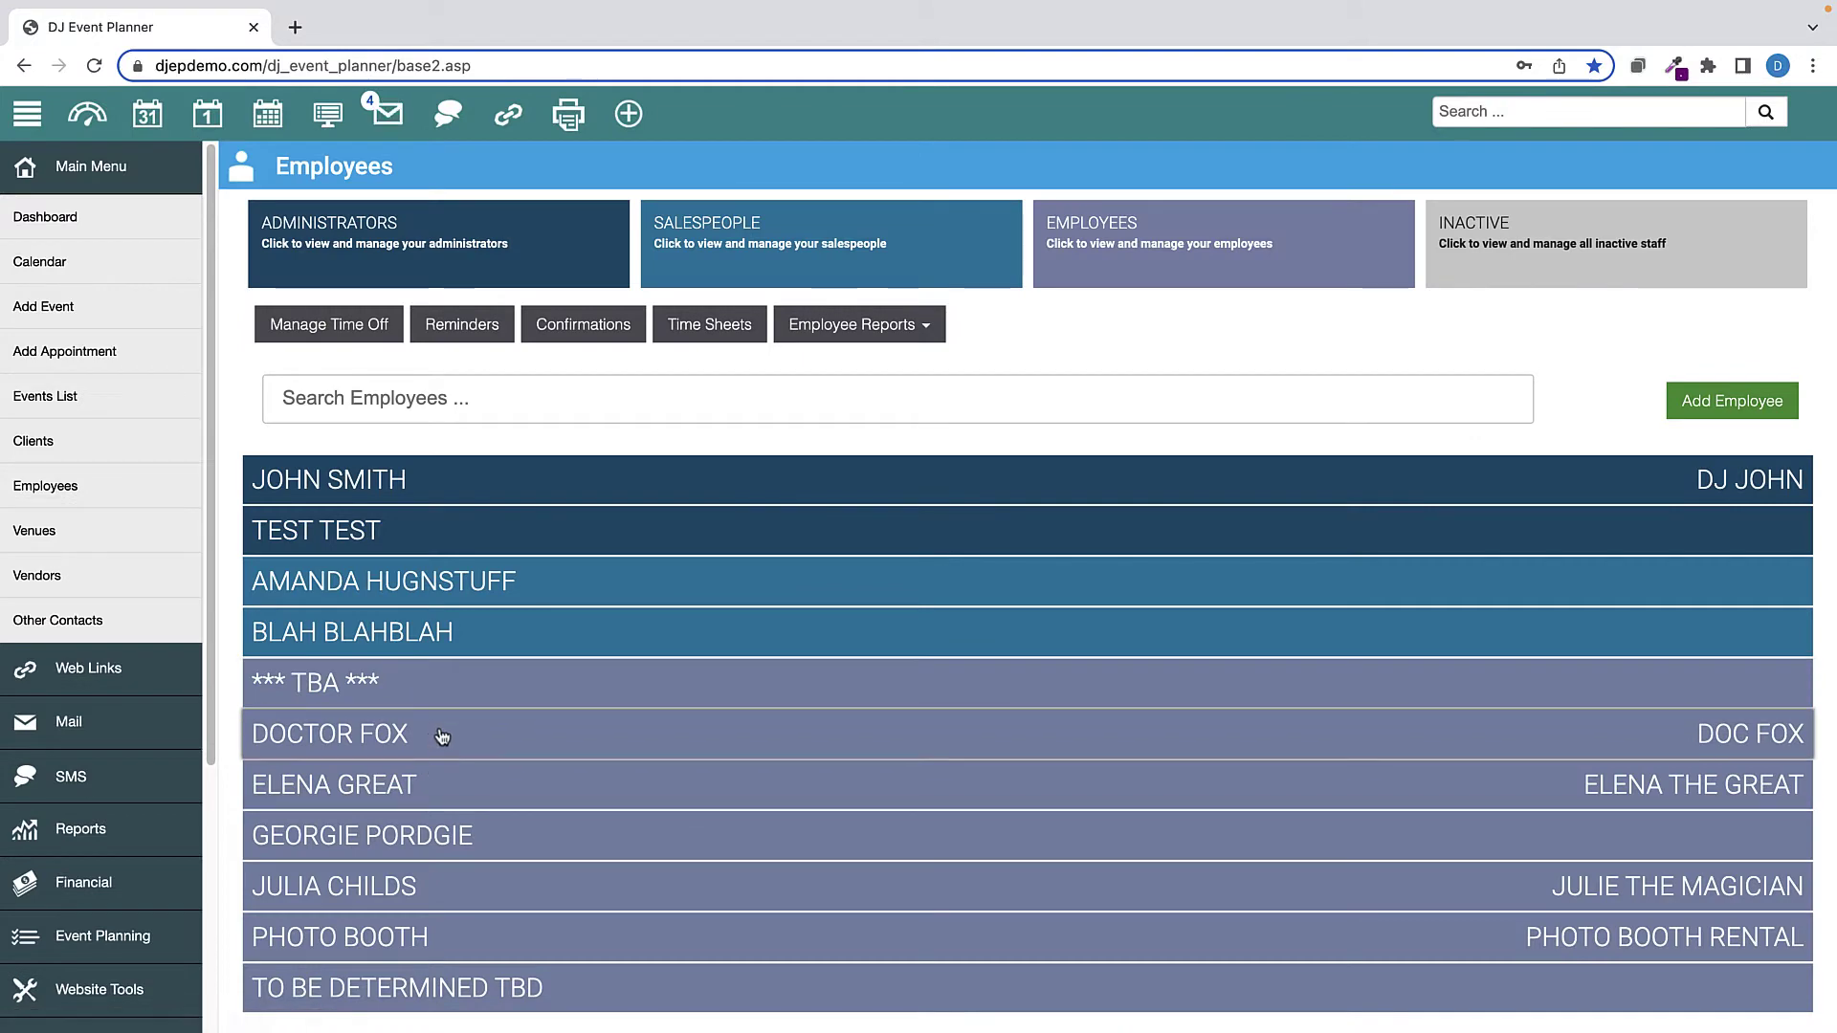
# Expand the DJ employee's details and review their Quick Edit permissions, then close the form.
pyautogui.click(442, 736)
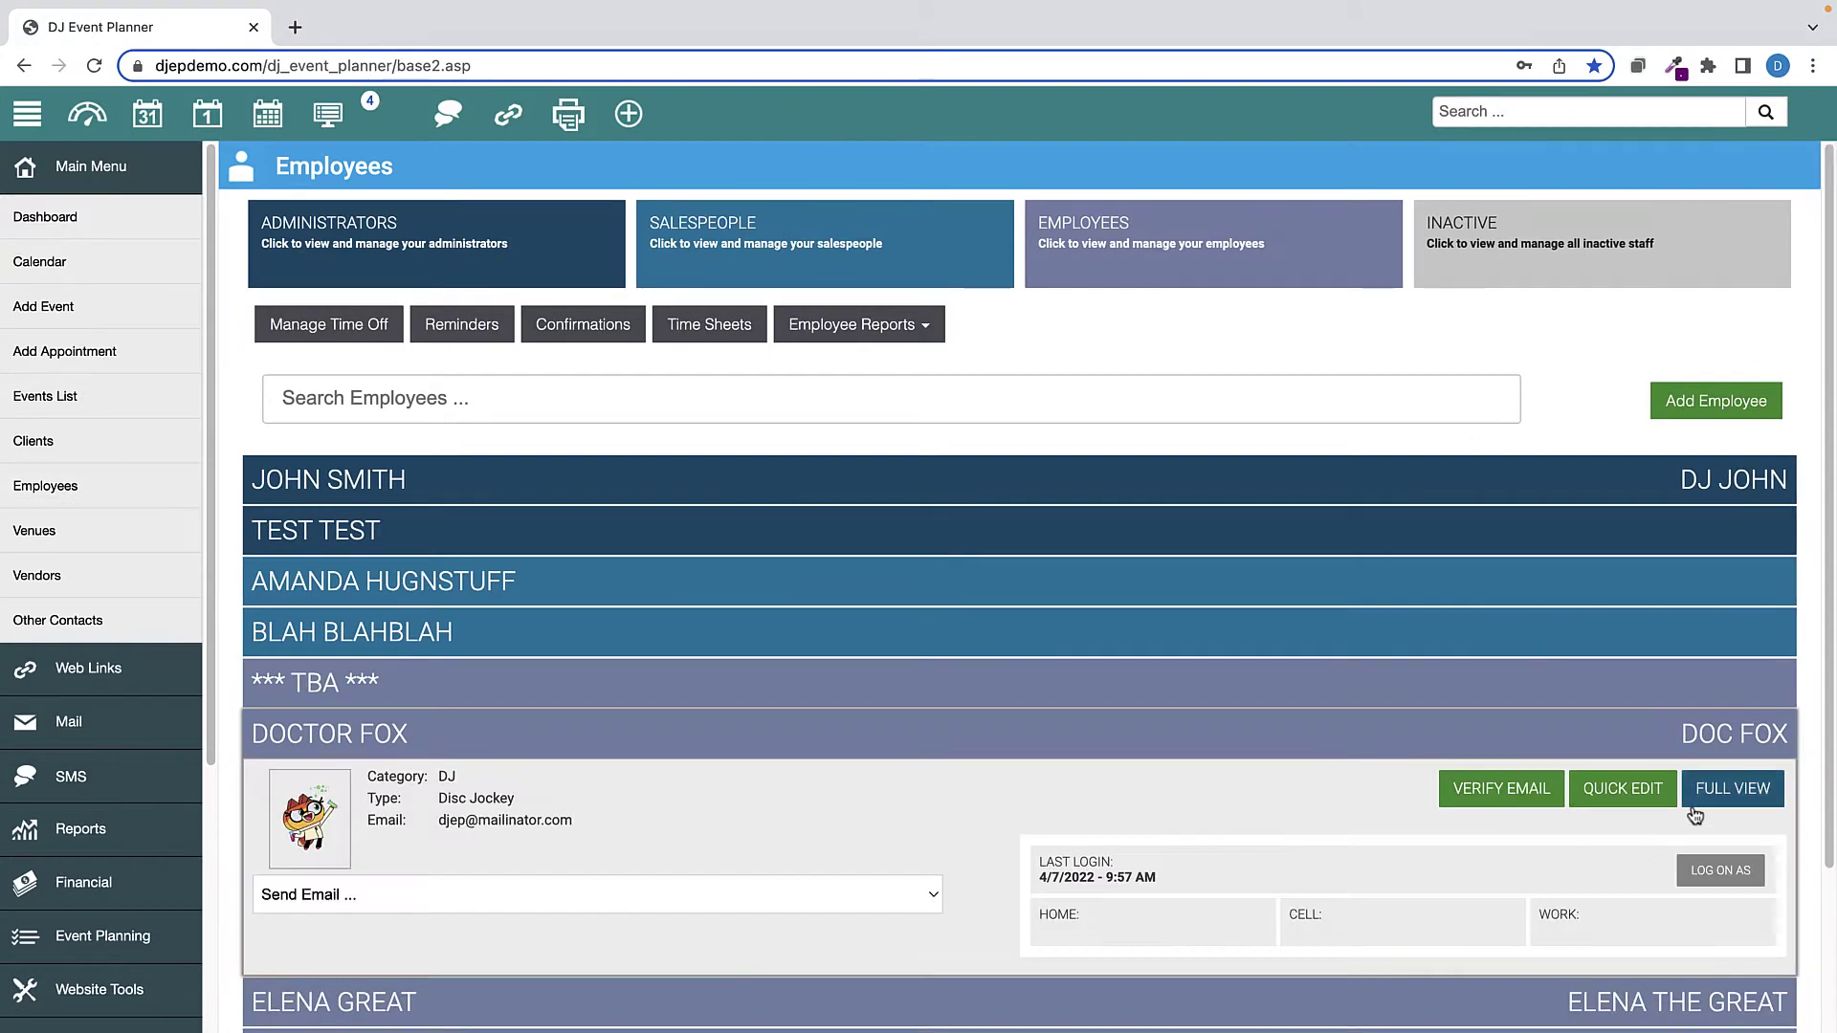
pyautogui.click(1600, 800)
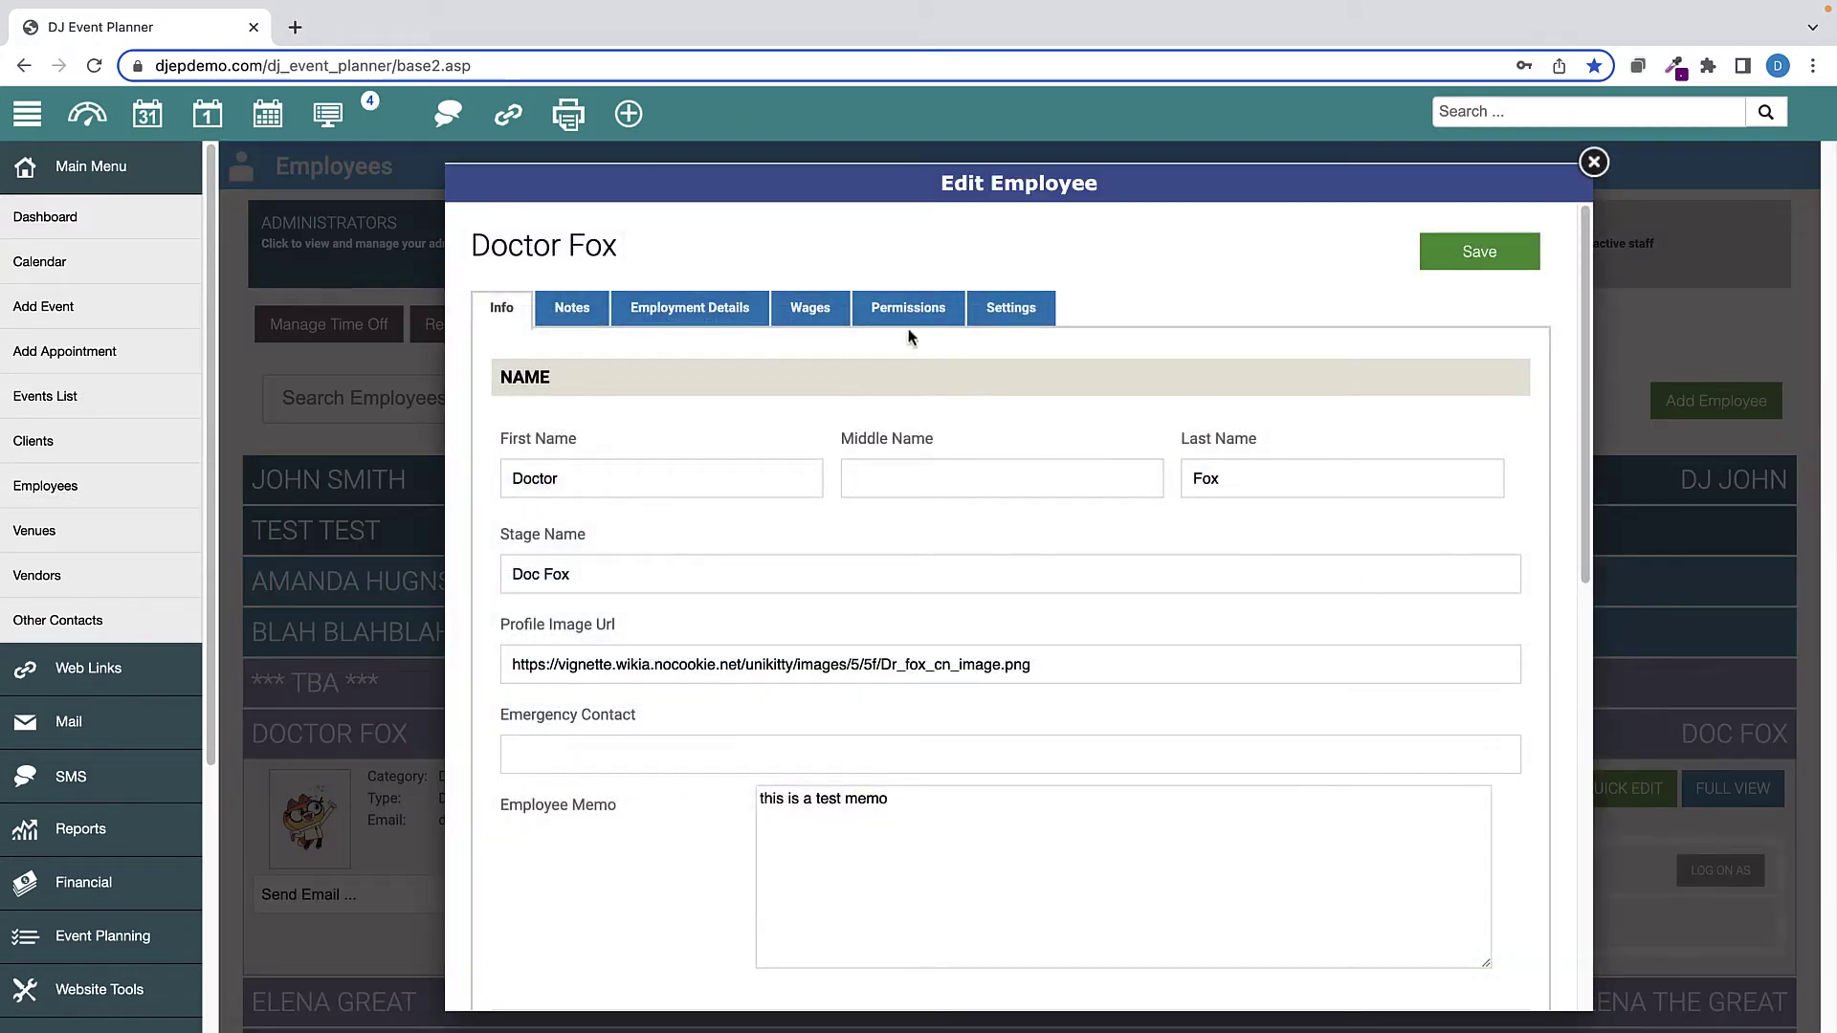
pyautogui.click(911, 314)
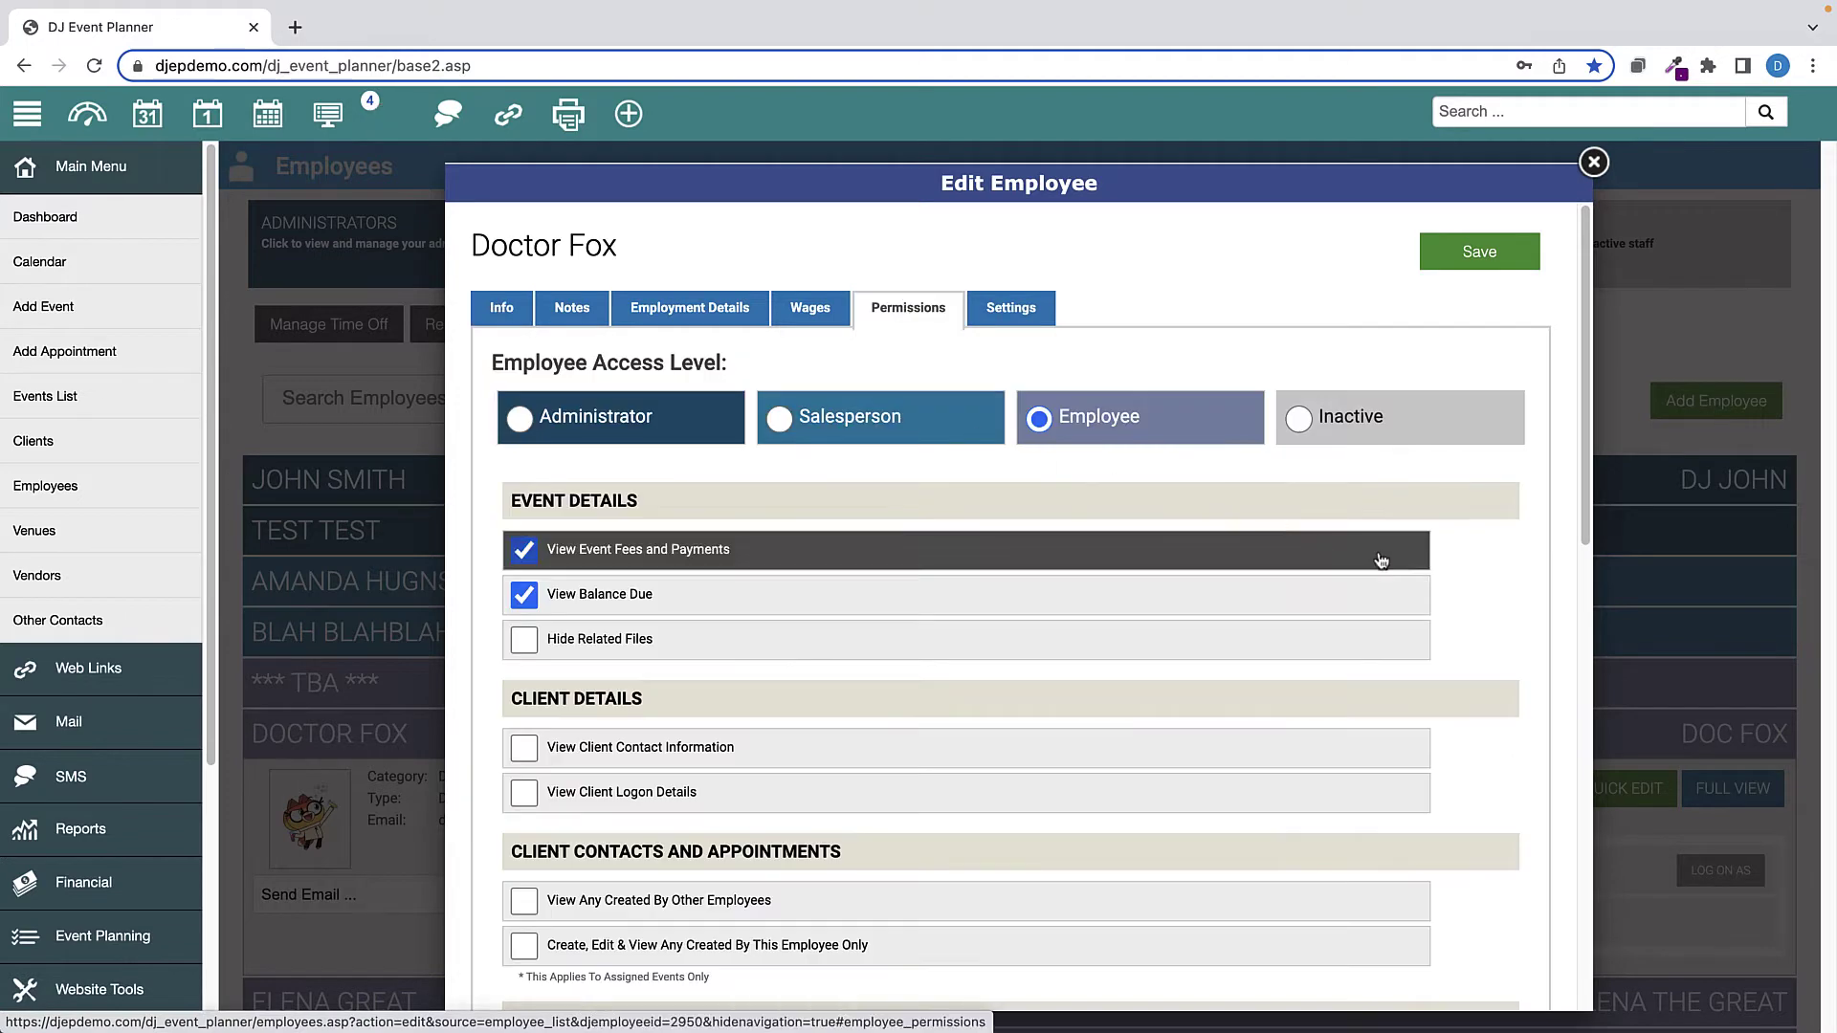
pyautogui.scroll(-10, 1438, 564)
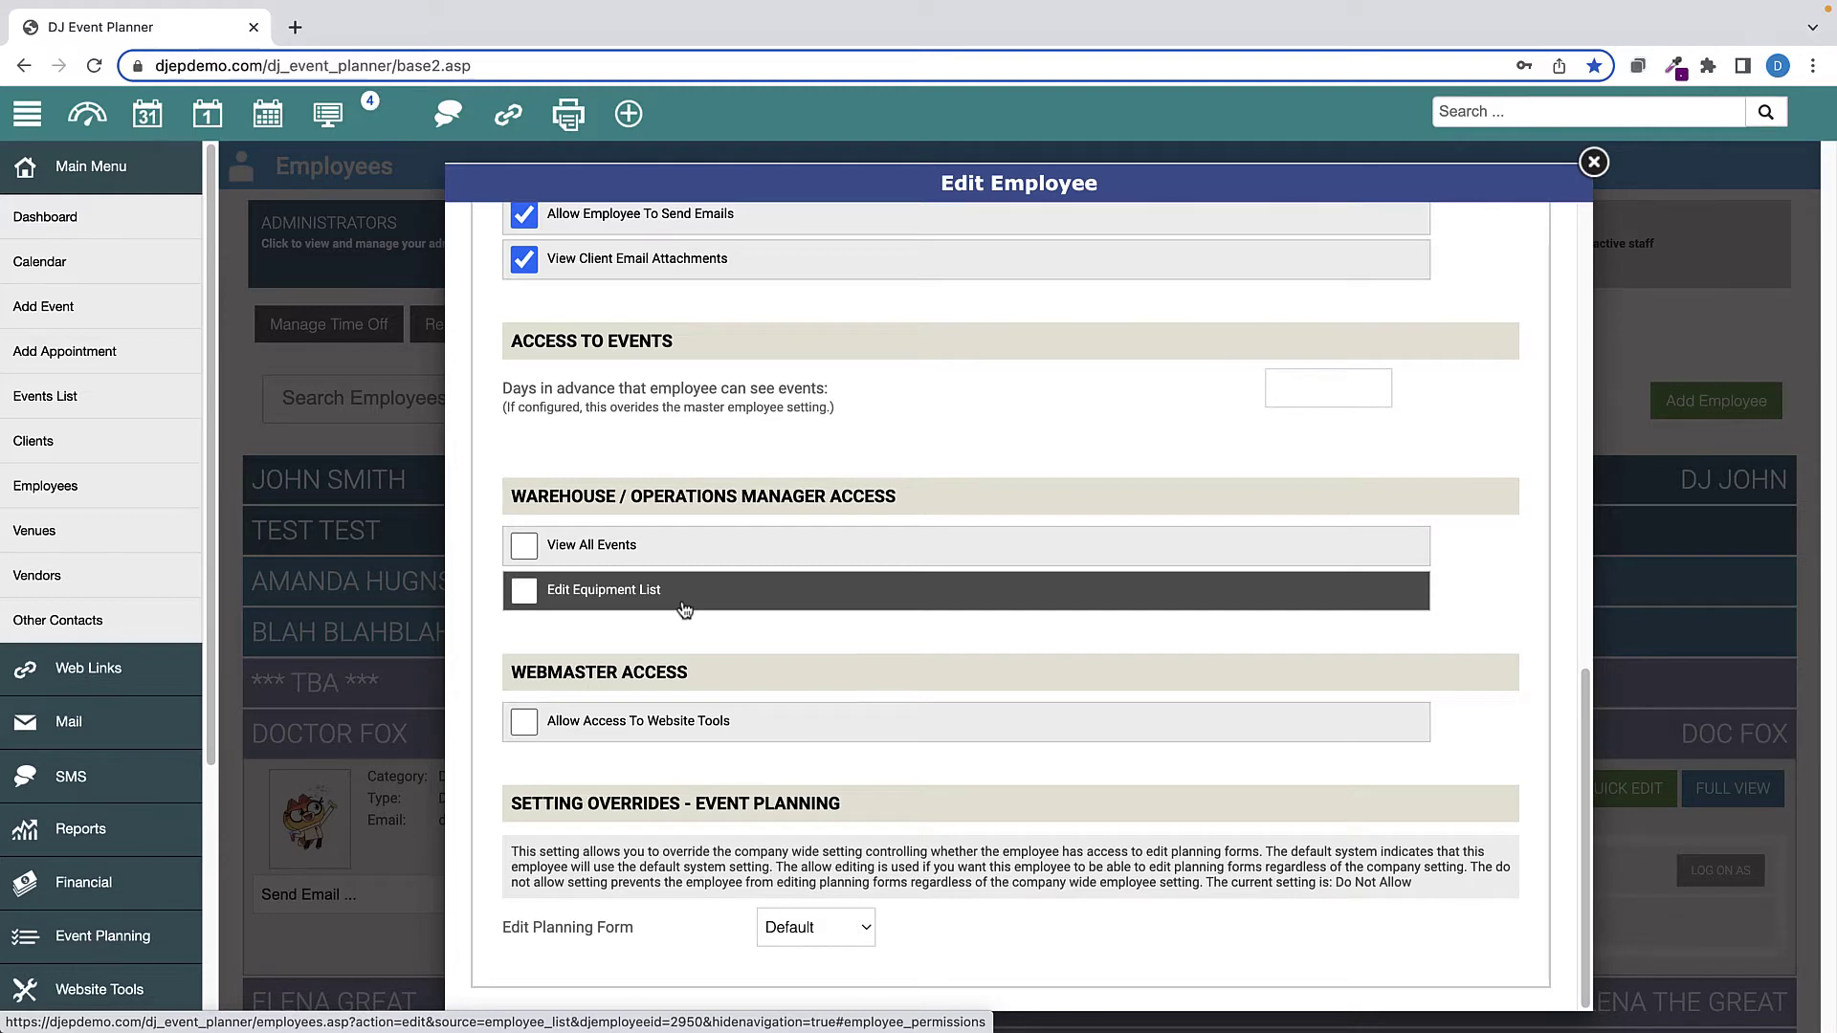
pyautogui.click(1591, 164)
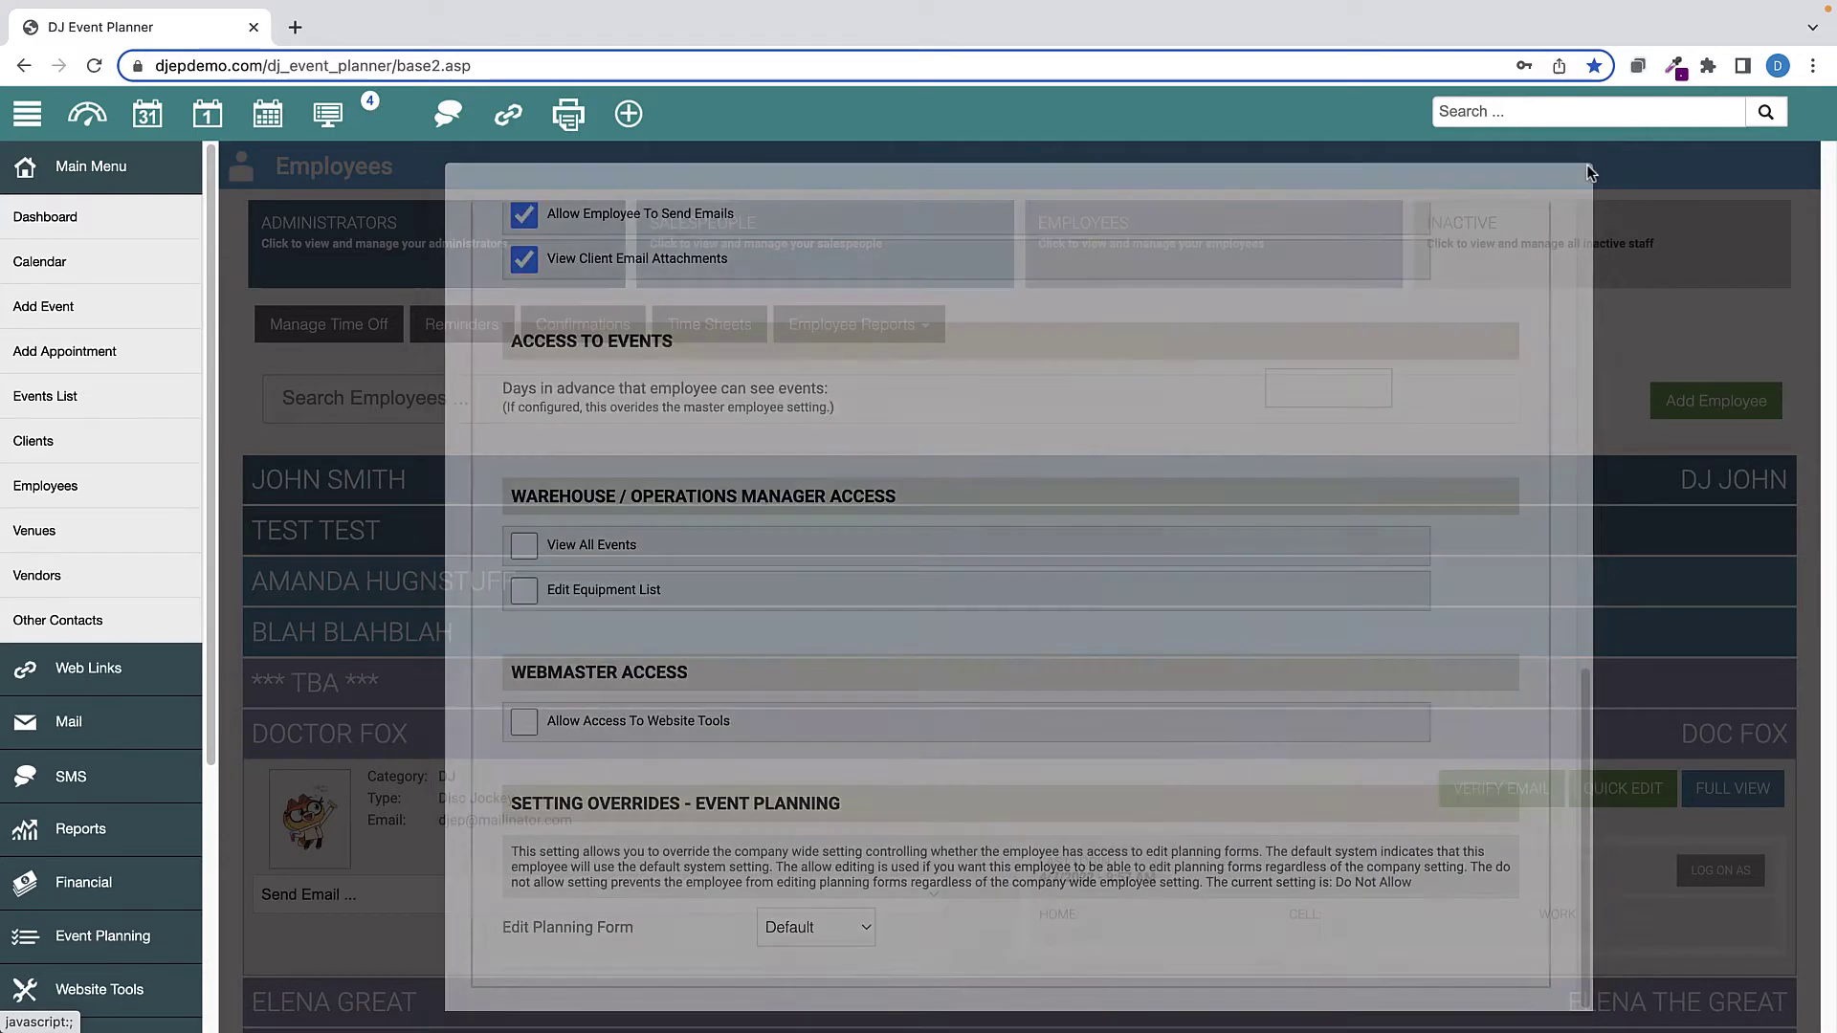
# Go to the Booking Helpers list under Setup > Application.
pyautogui.click(83, 181)
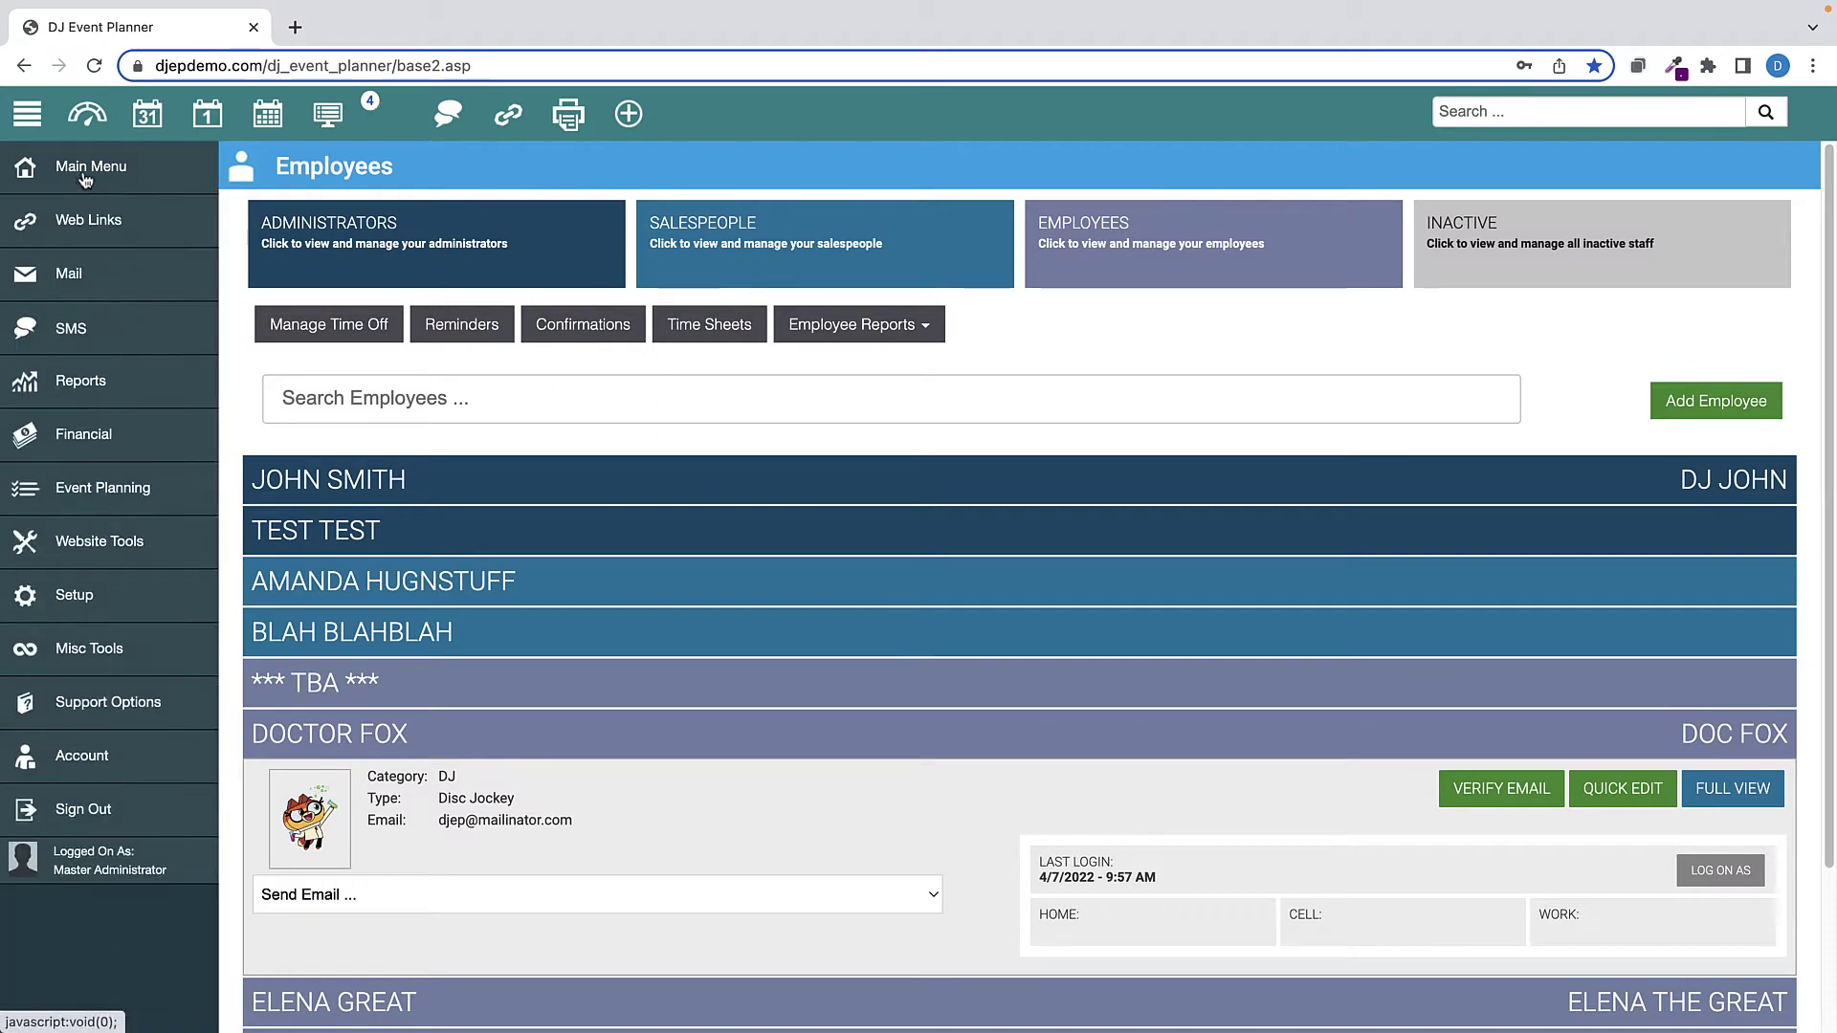
pyautogui.click(92, 608)
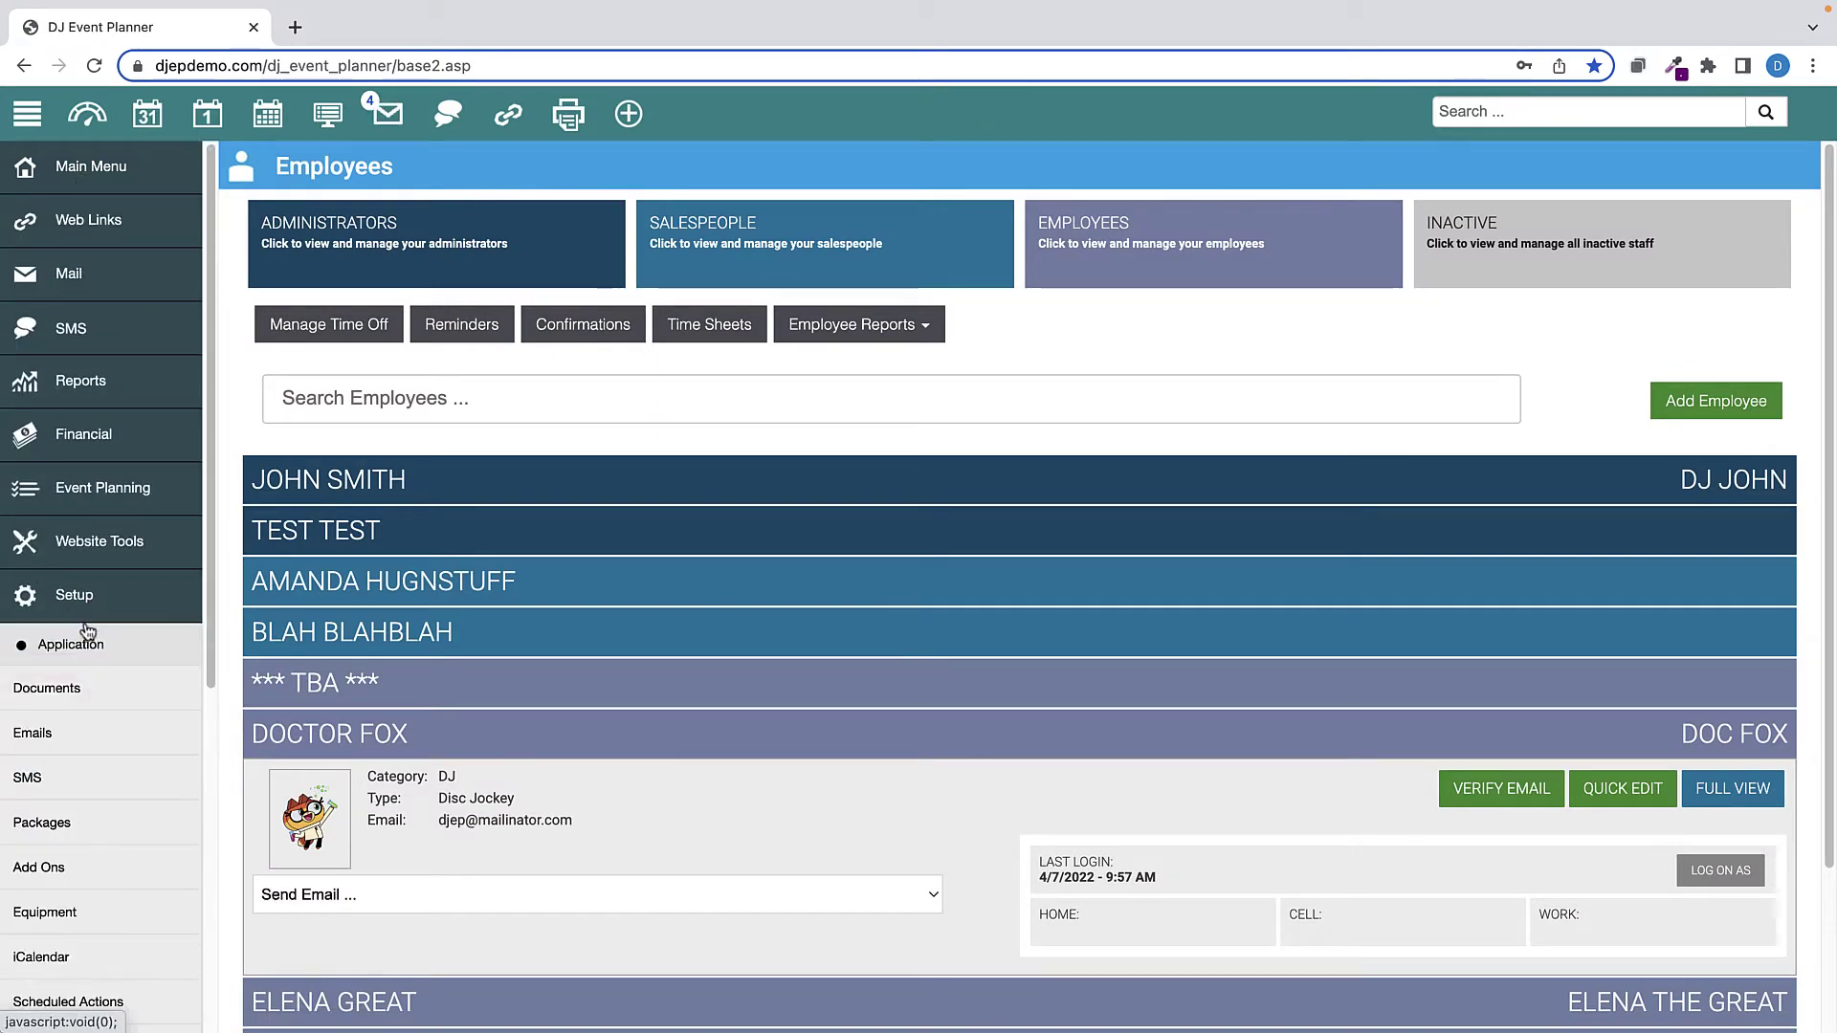
pyautogui.click(82, 645)
pyautogui.click(79, 712)
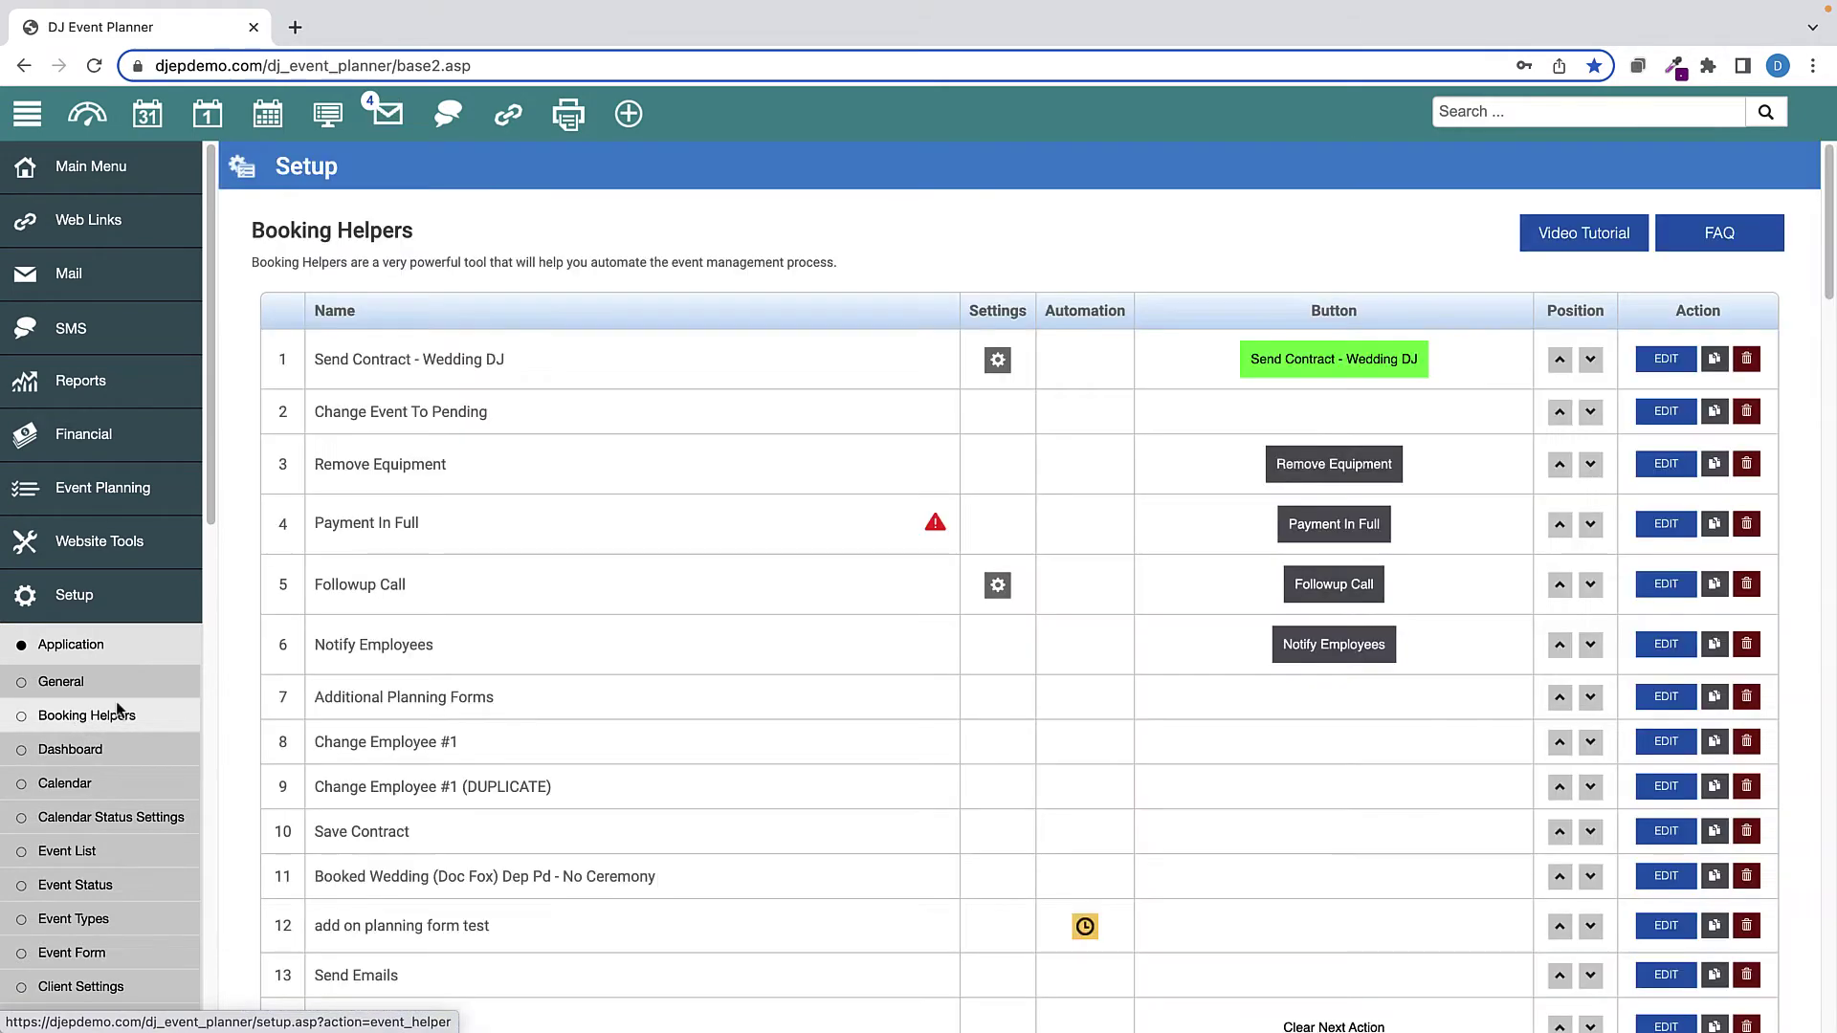
# Edit the Send Contract - Wedding DJ helper and set Basic Level Employees visibility to All.
pyautogui.click(414, 372)
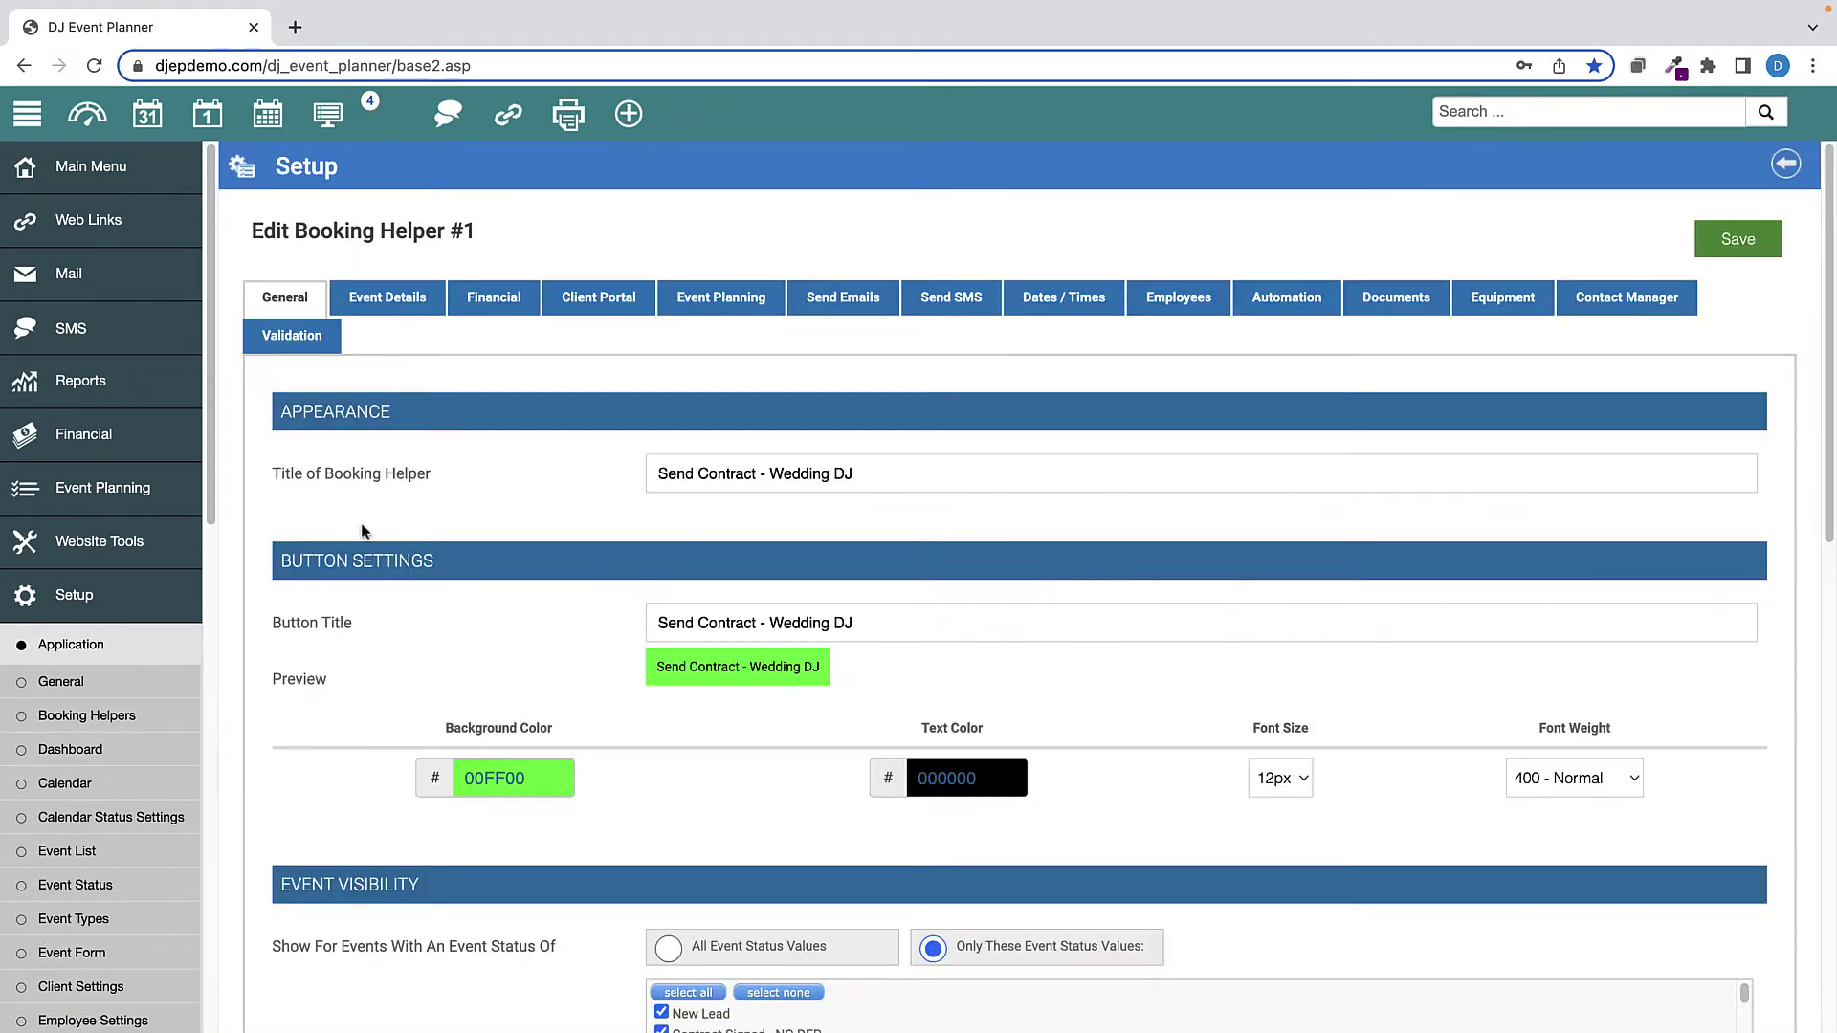
pyautogui.scroll(-9, 363, 523)
pyautogui.scroll(-2, 364, 525)
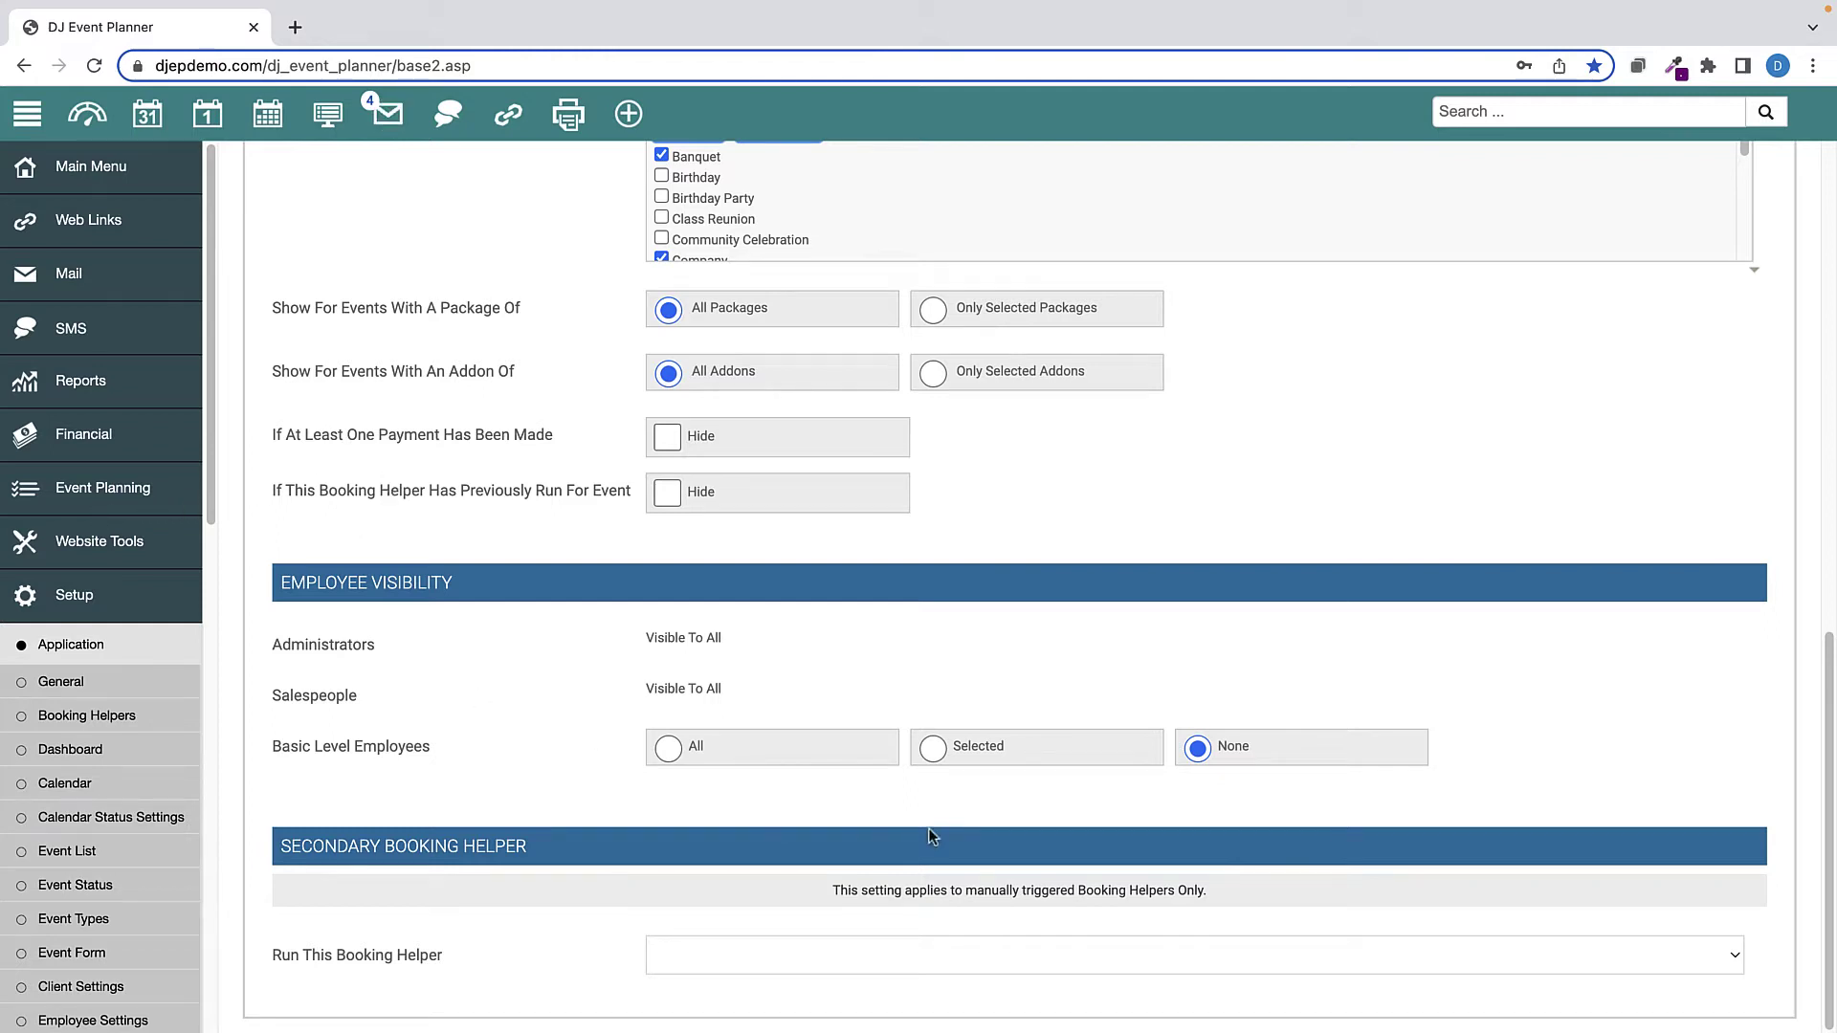
pyautogui.click(939, 754)
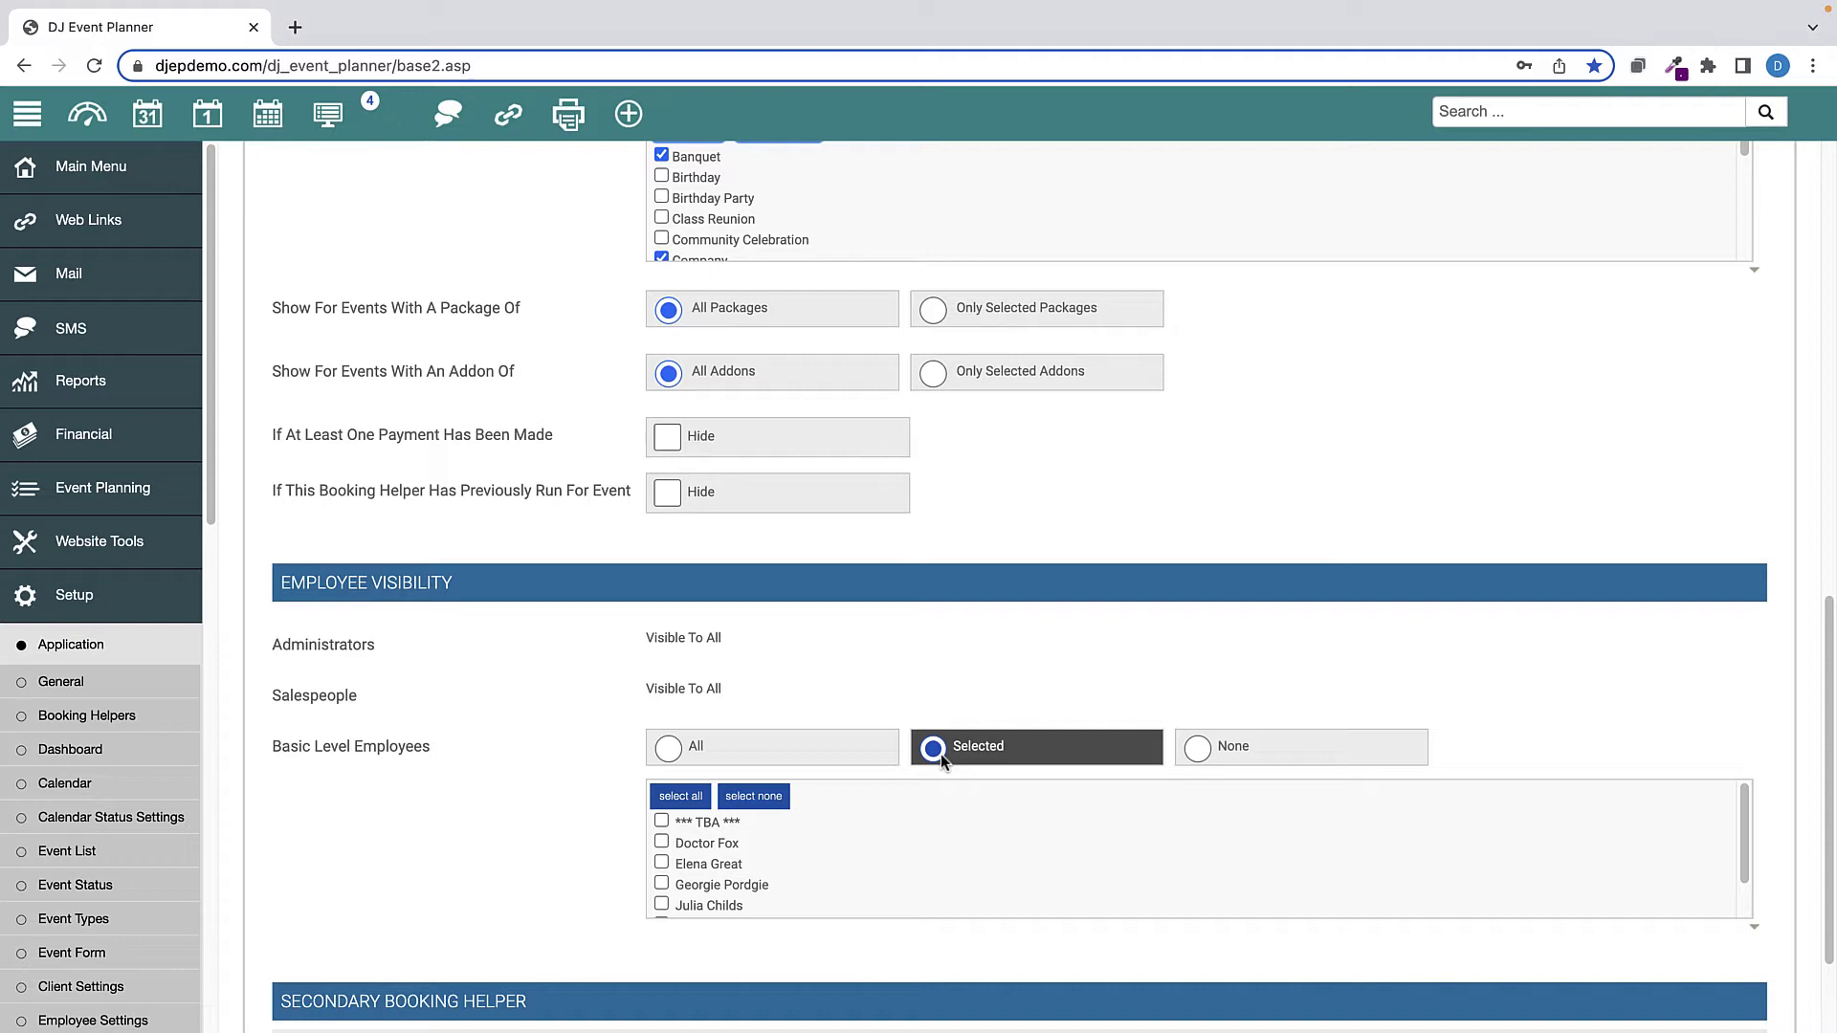
pyautogui.click(660, 754)
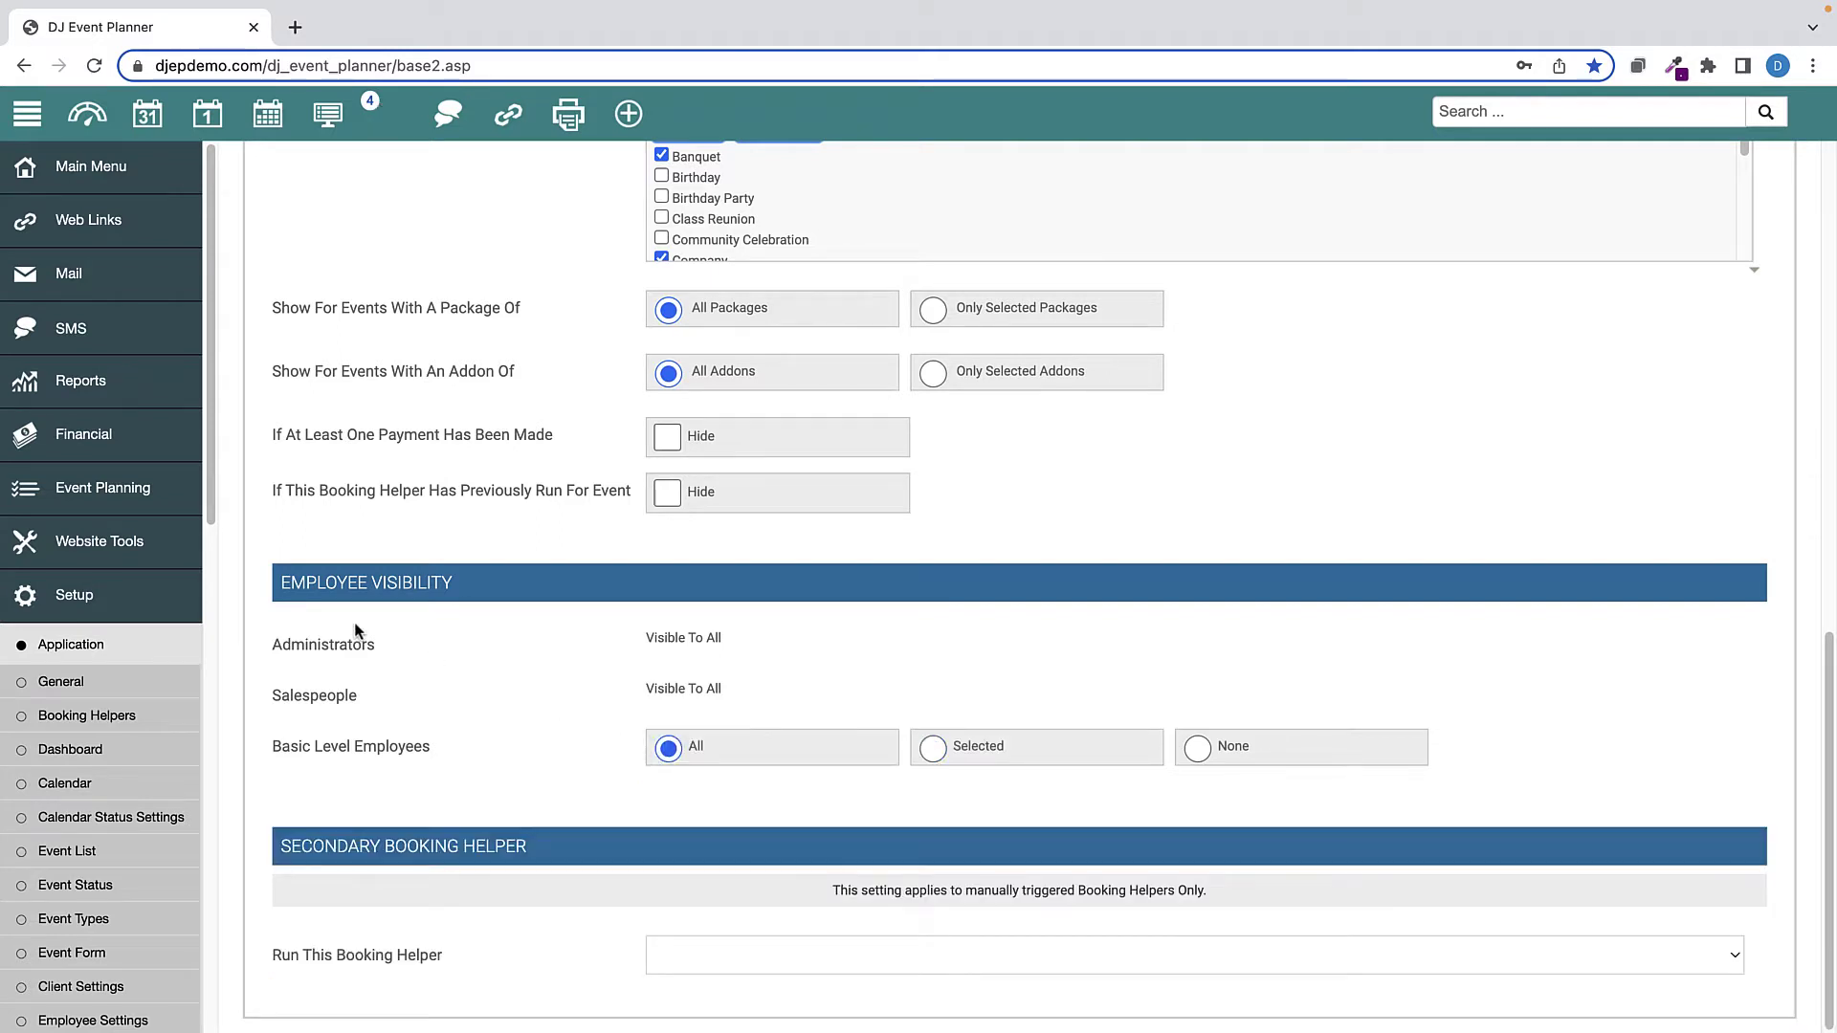
# Open the June 18, 2023 birthday party event's planning information from the Event List.
pyautogui.click(59, 595)
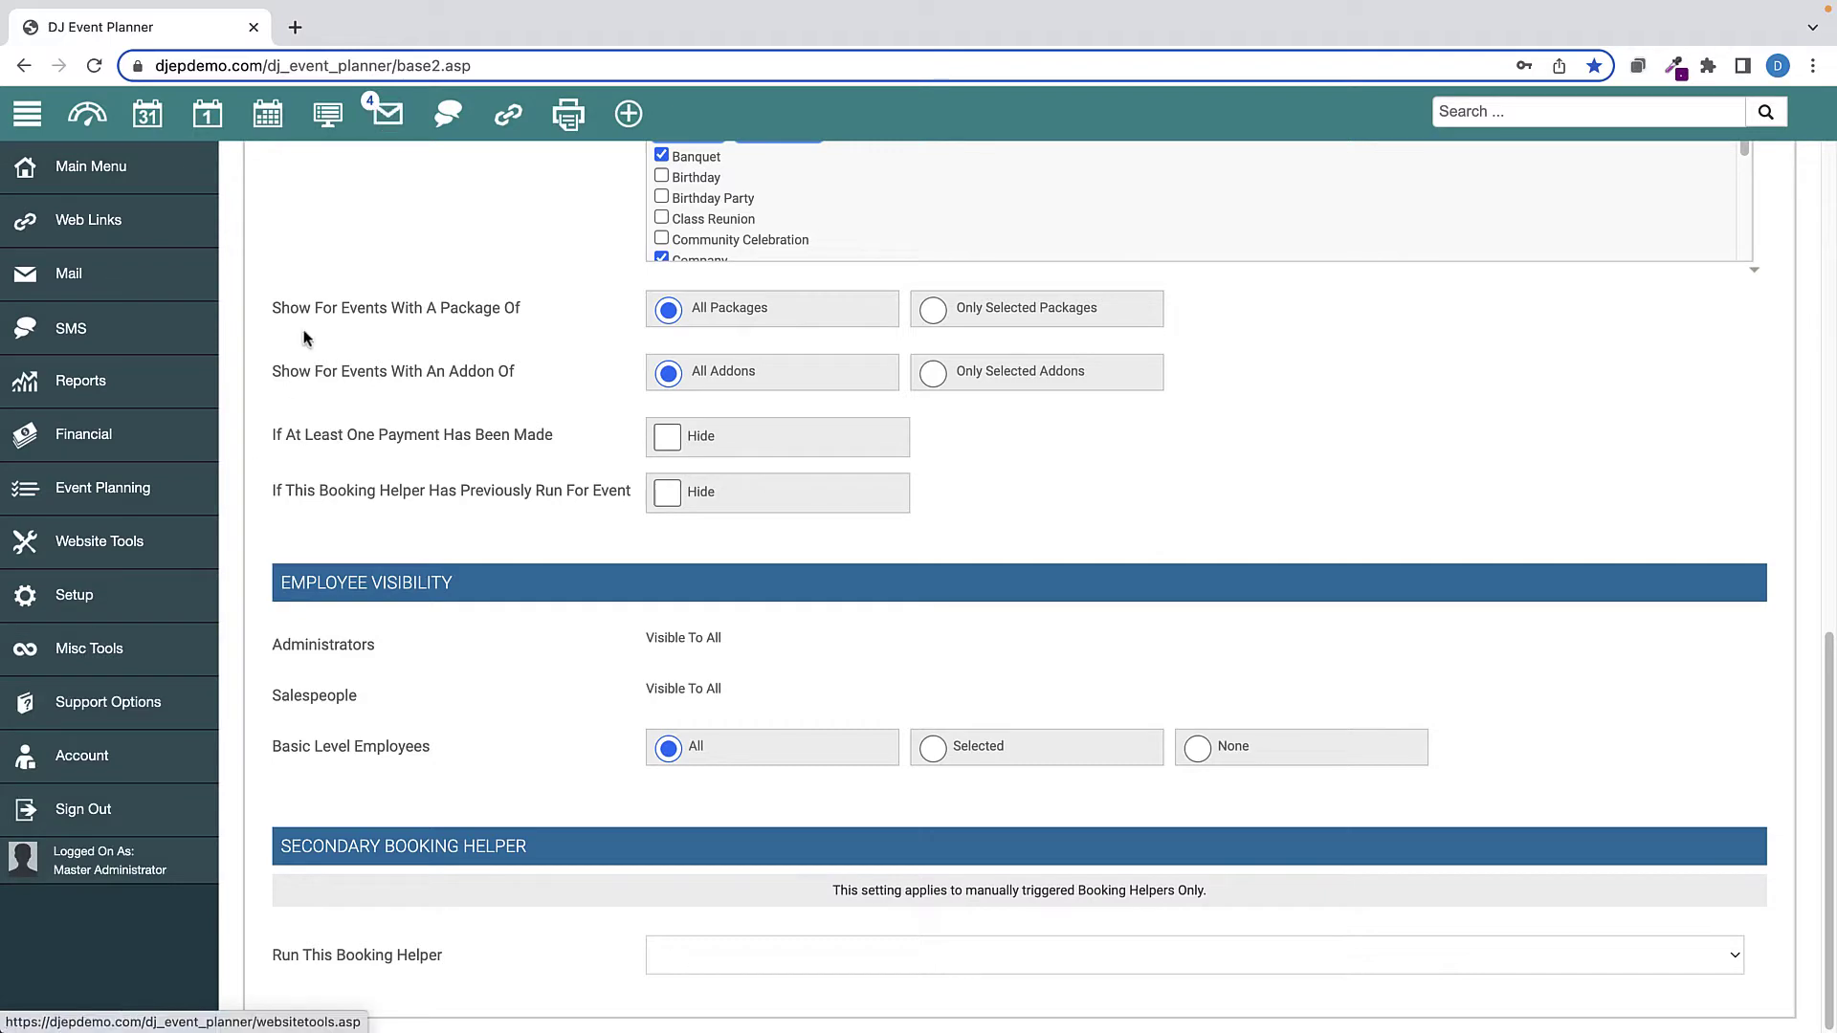
pyautogui.click(326, 122)
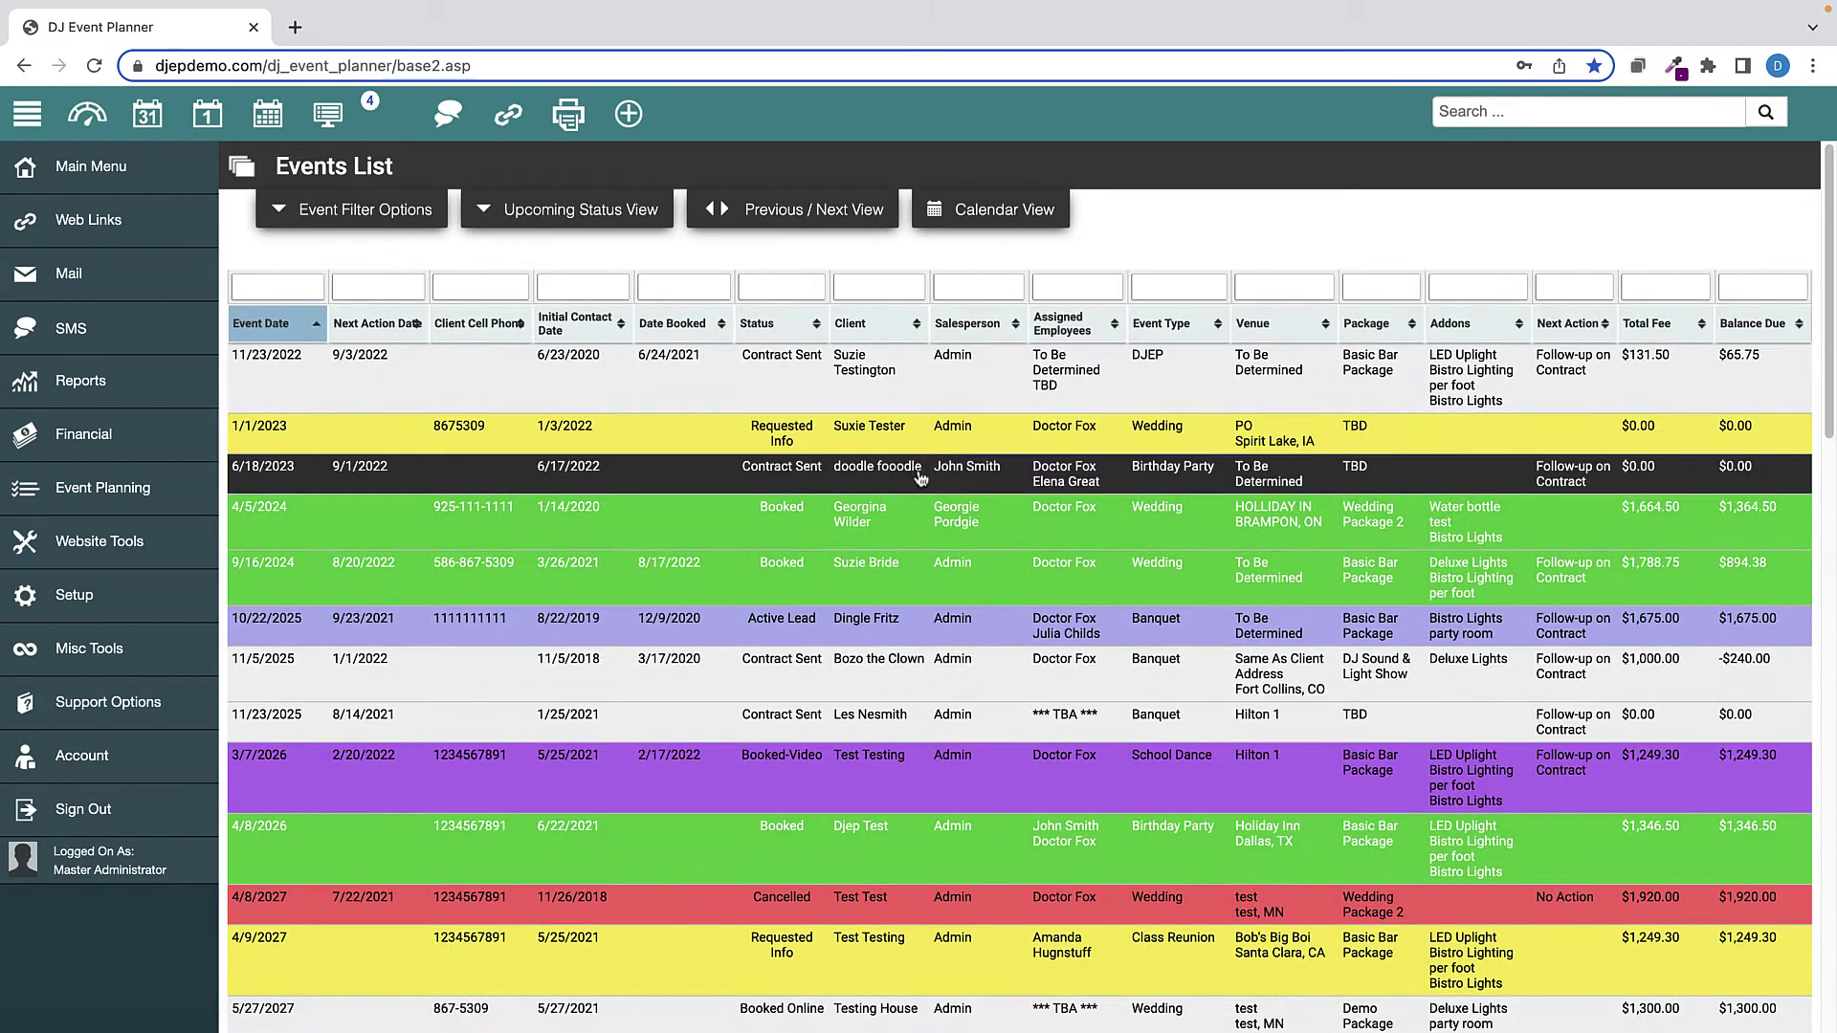
pyautogui.click(914, 471)
pyautogui.click(1284, 657)
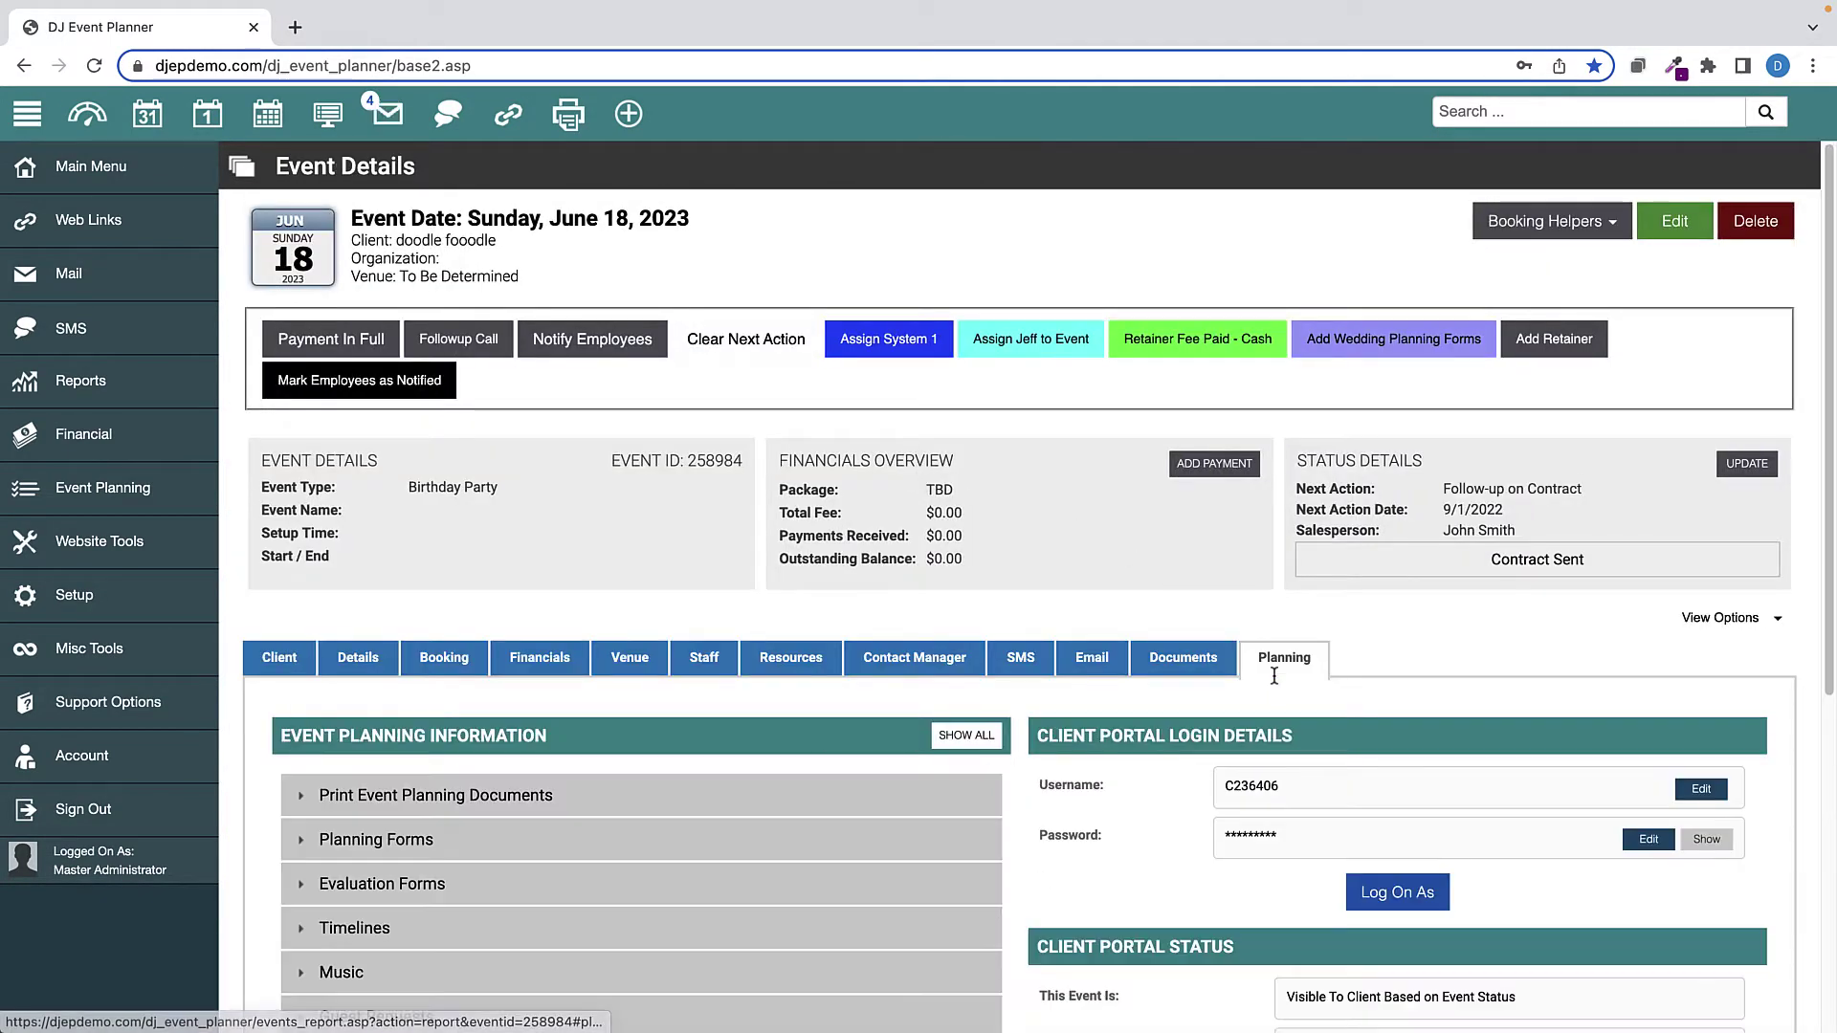
pyautogui.scroll(-5, 1231, 792)
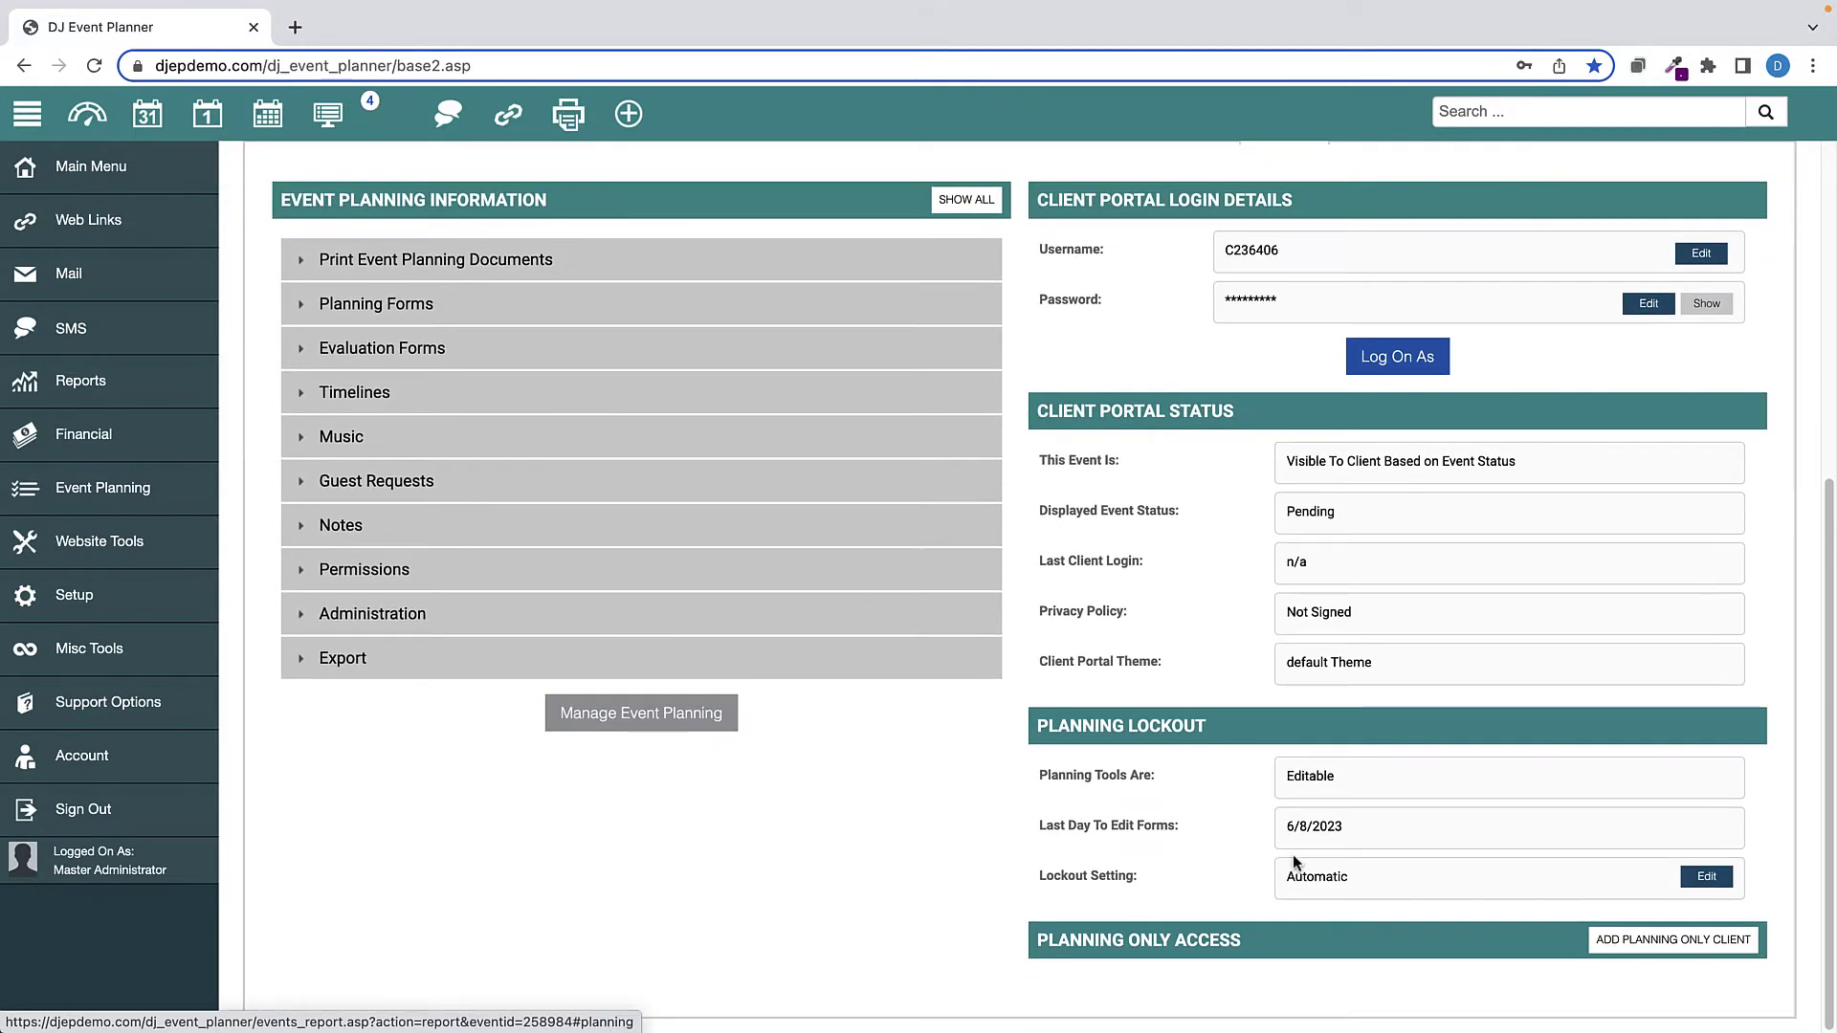
# Inspect the planning lockout status choices, leaving the lockout set to Automatic.
pyautogui.click(1712, 881)
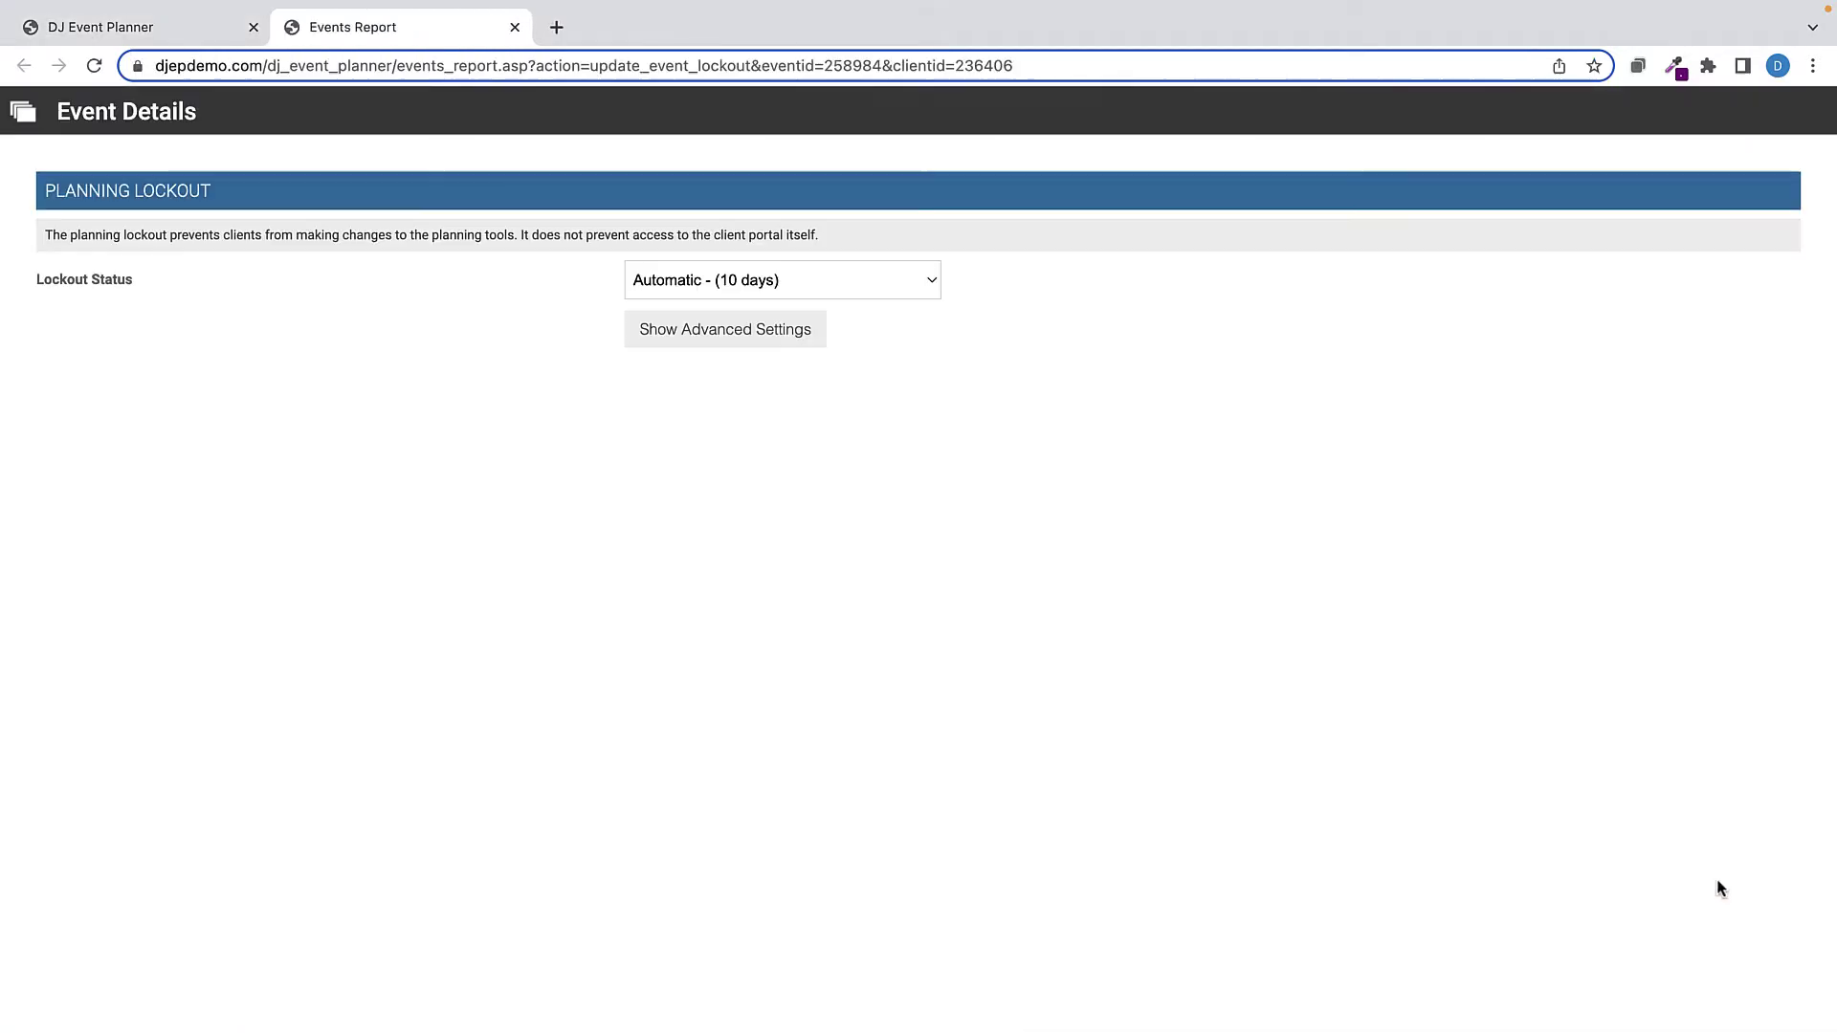
pyautogui.click(927, 284)
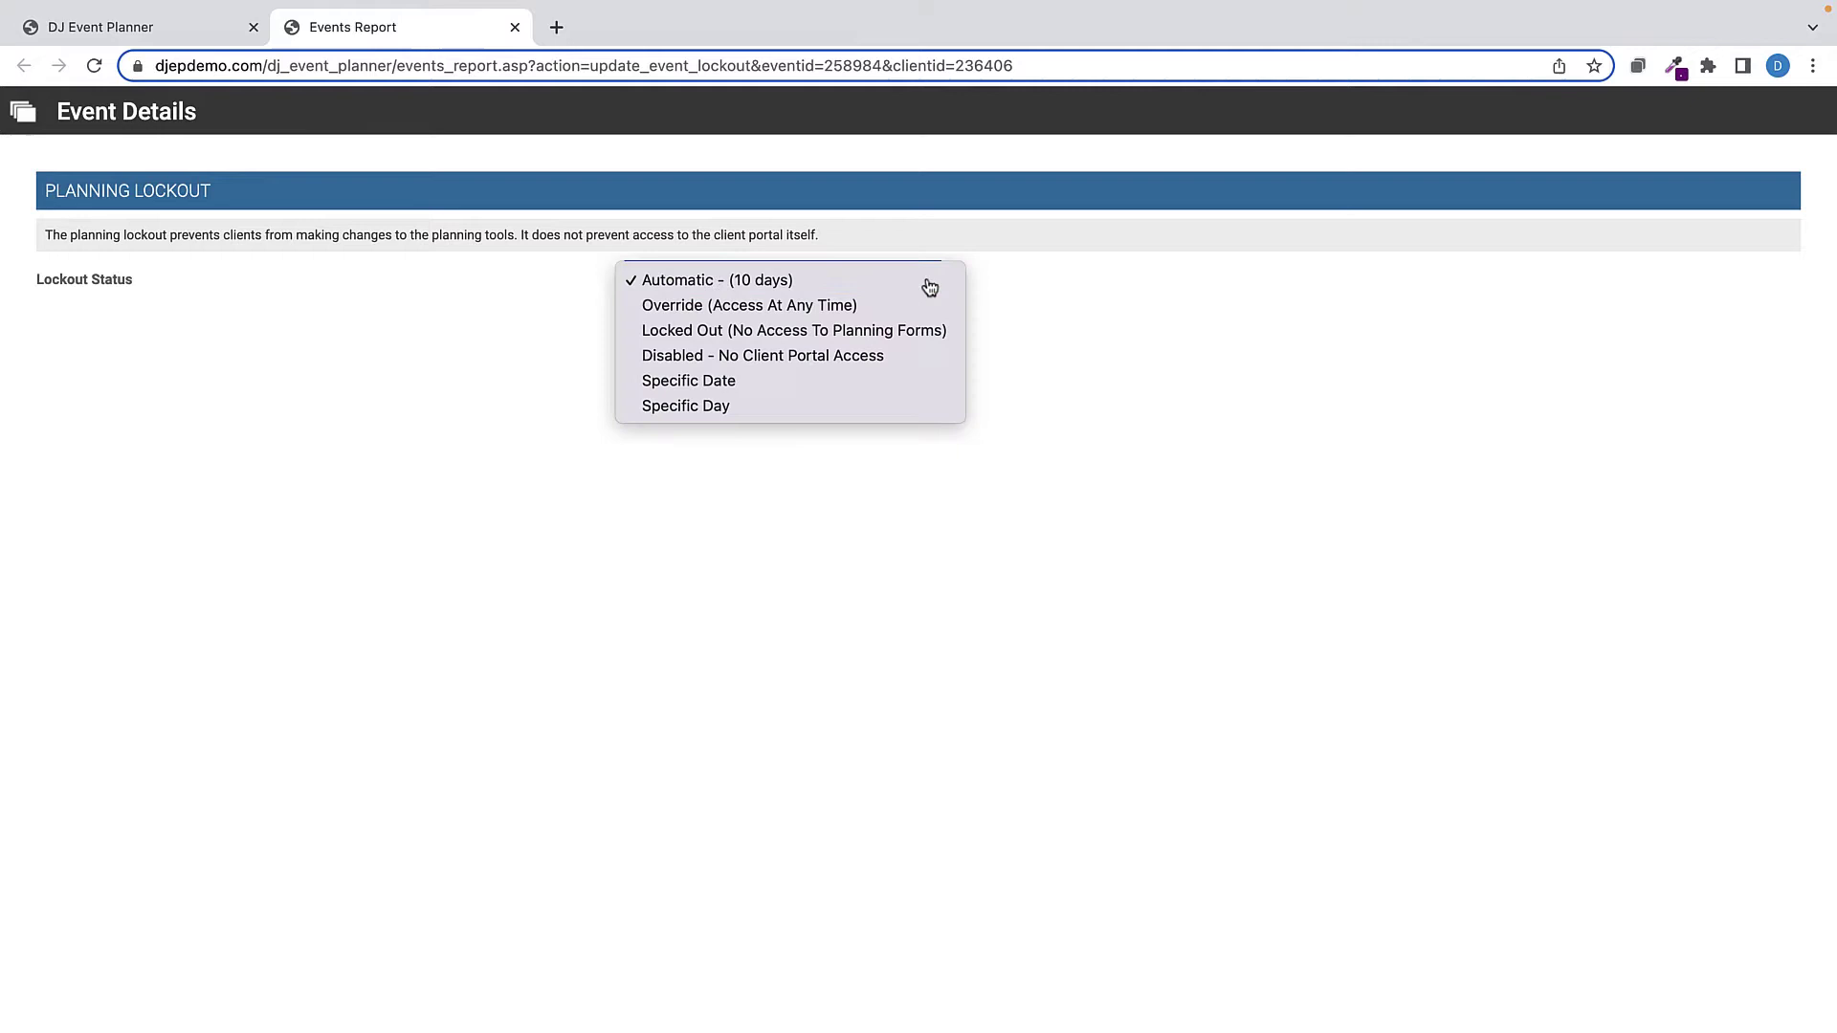
pyautogui.click(927, 287)
pyautogui.click(914, 289)
pyautogui.click(517, 34)
# Open the Wedding timeline for editing from Event Planning settings and scroll to its merge tag settings.
pyautogui.click(516, 32)
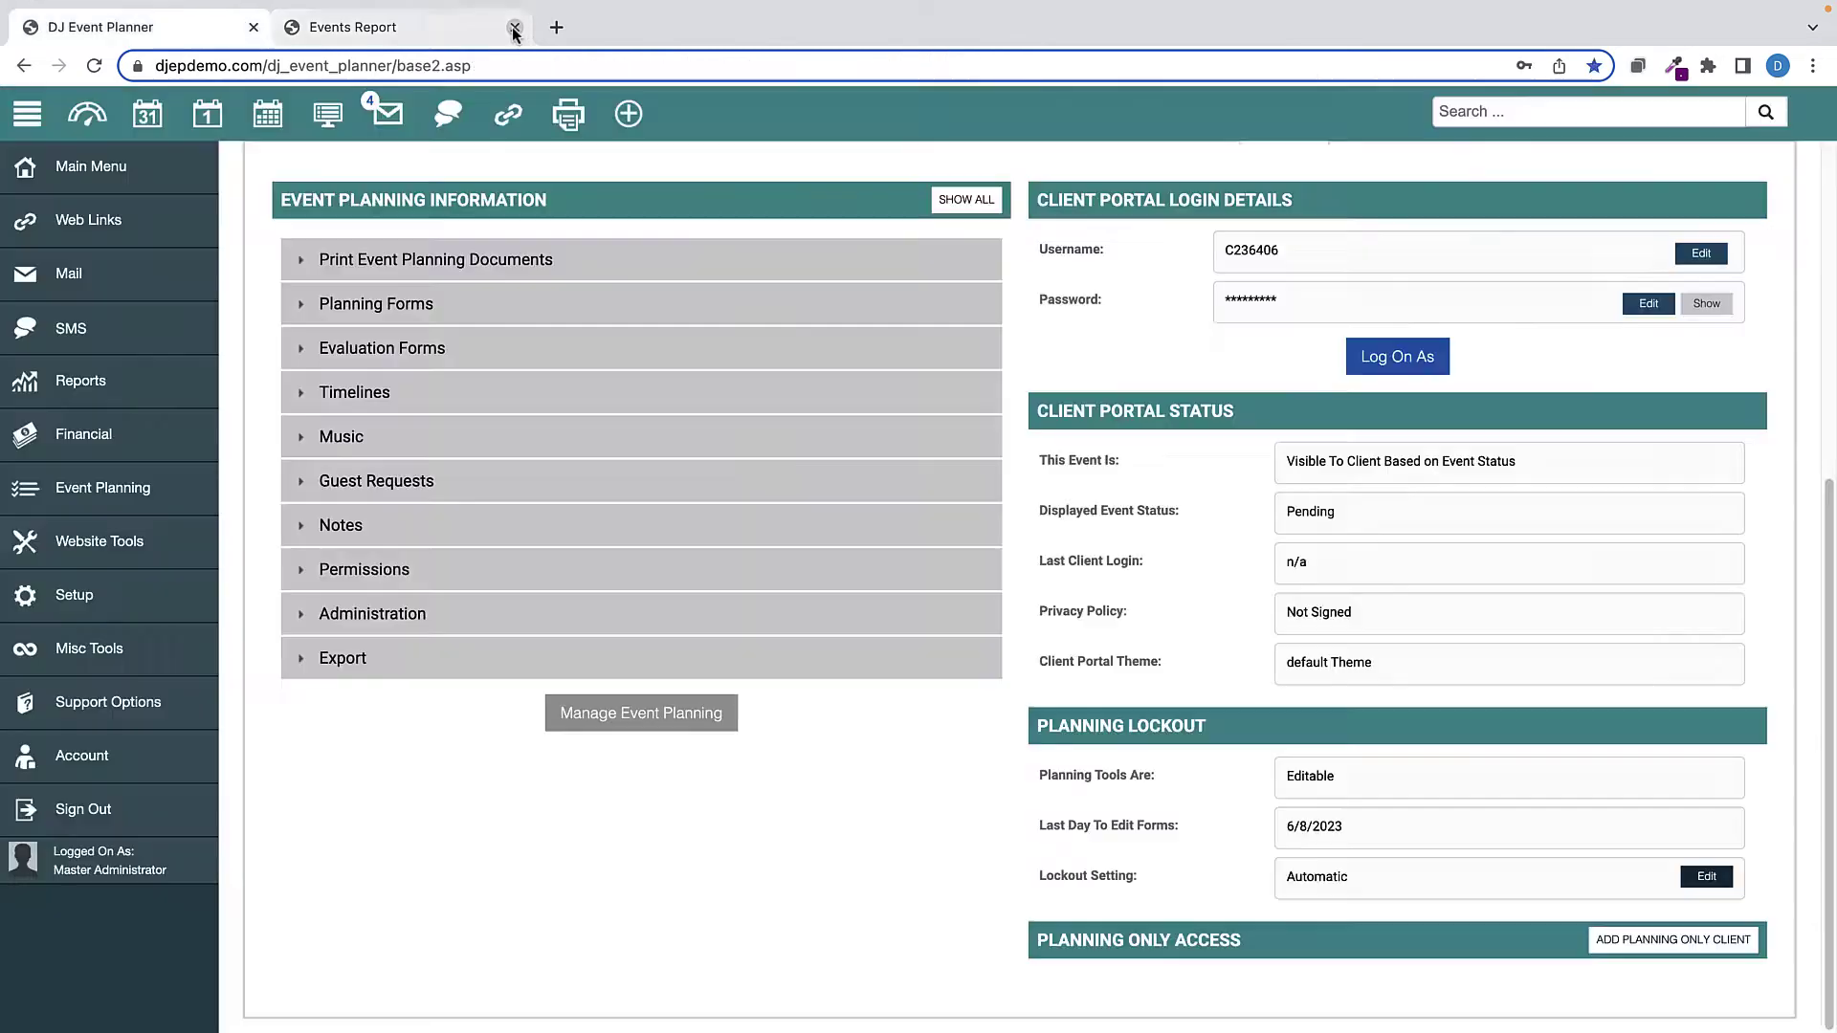
pyautogui.click(104, 492)
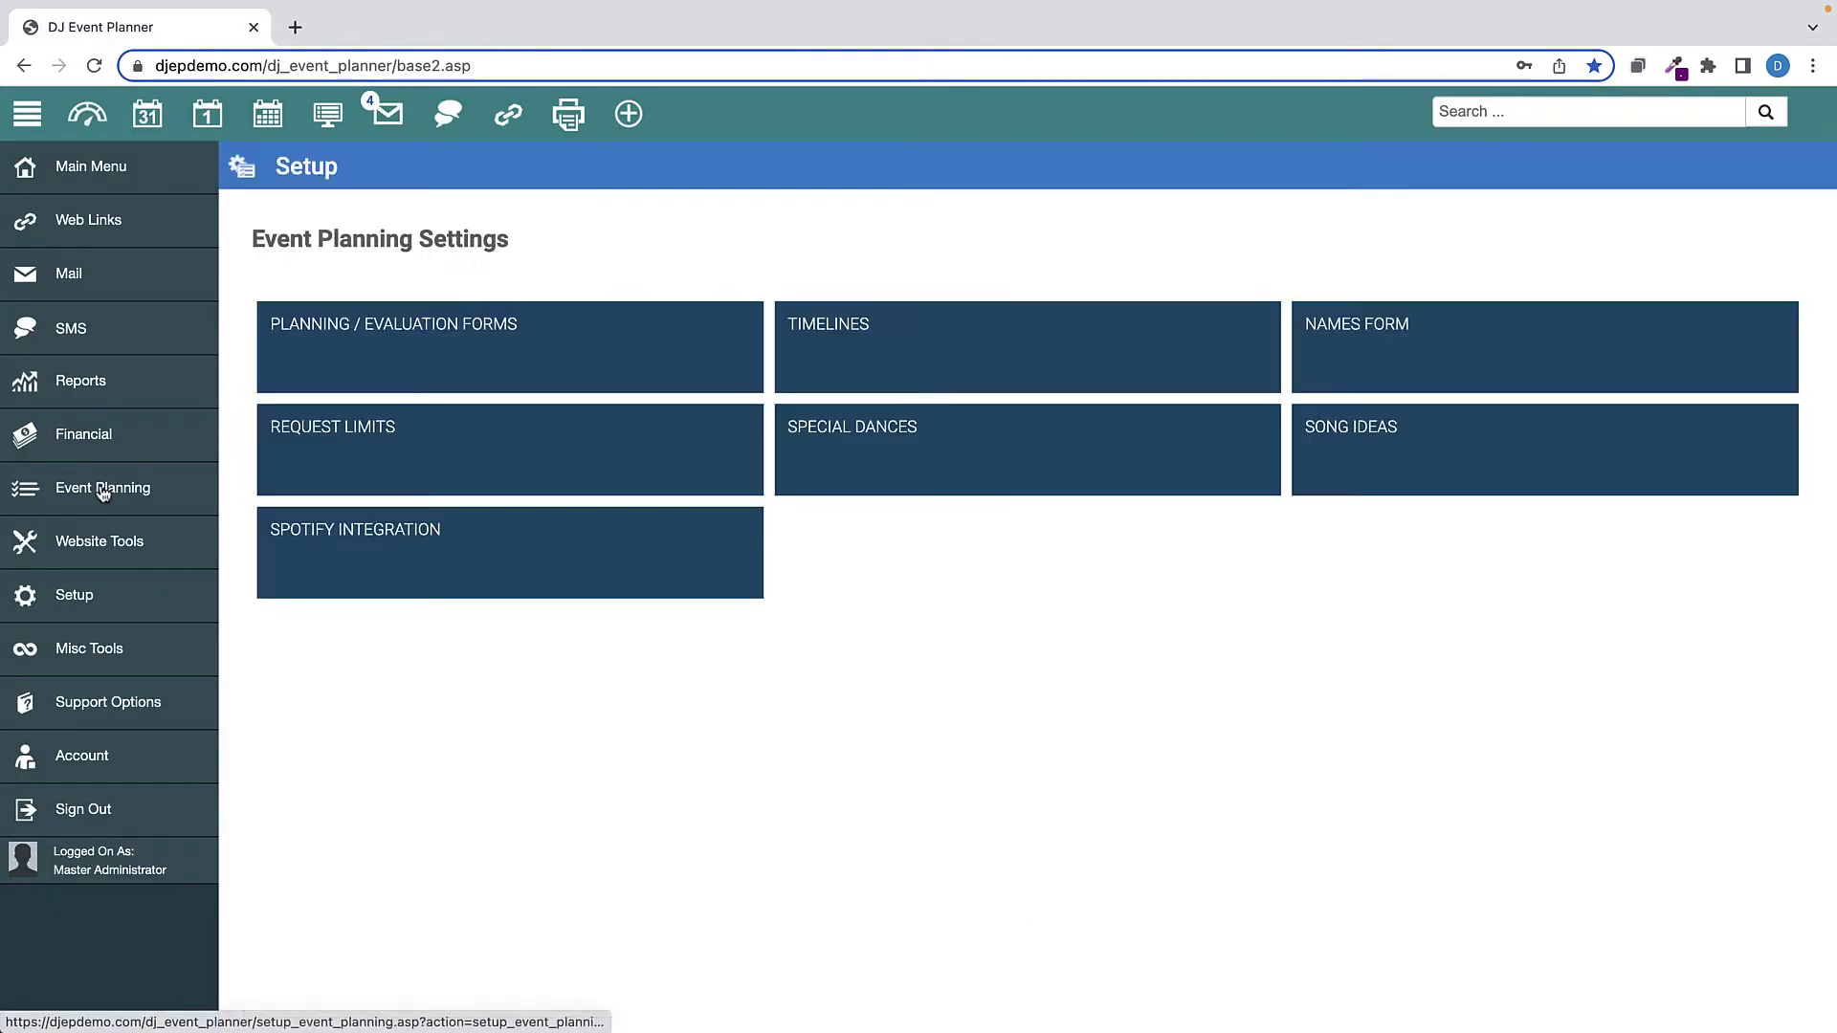
pyautogui.click(837, 327)
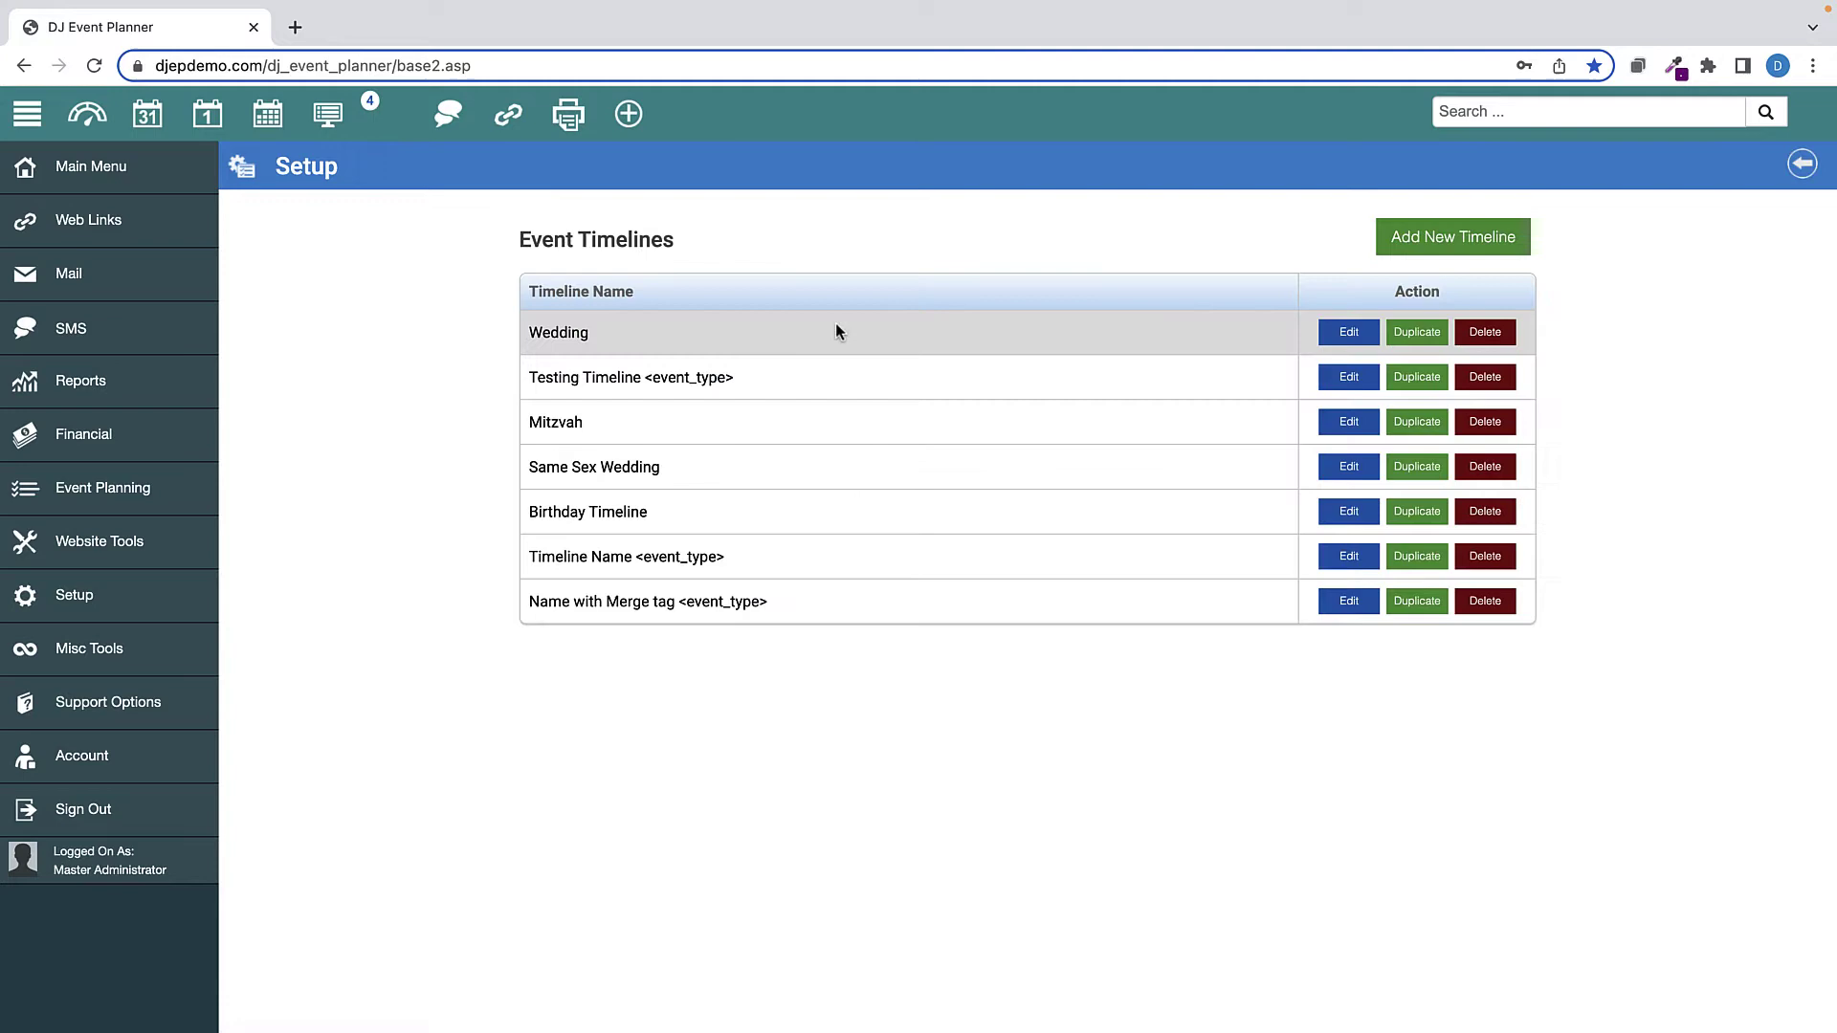
pyautogui.click(1349, 332)
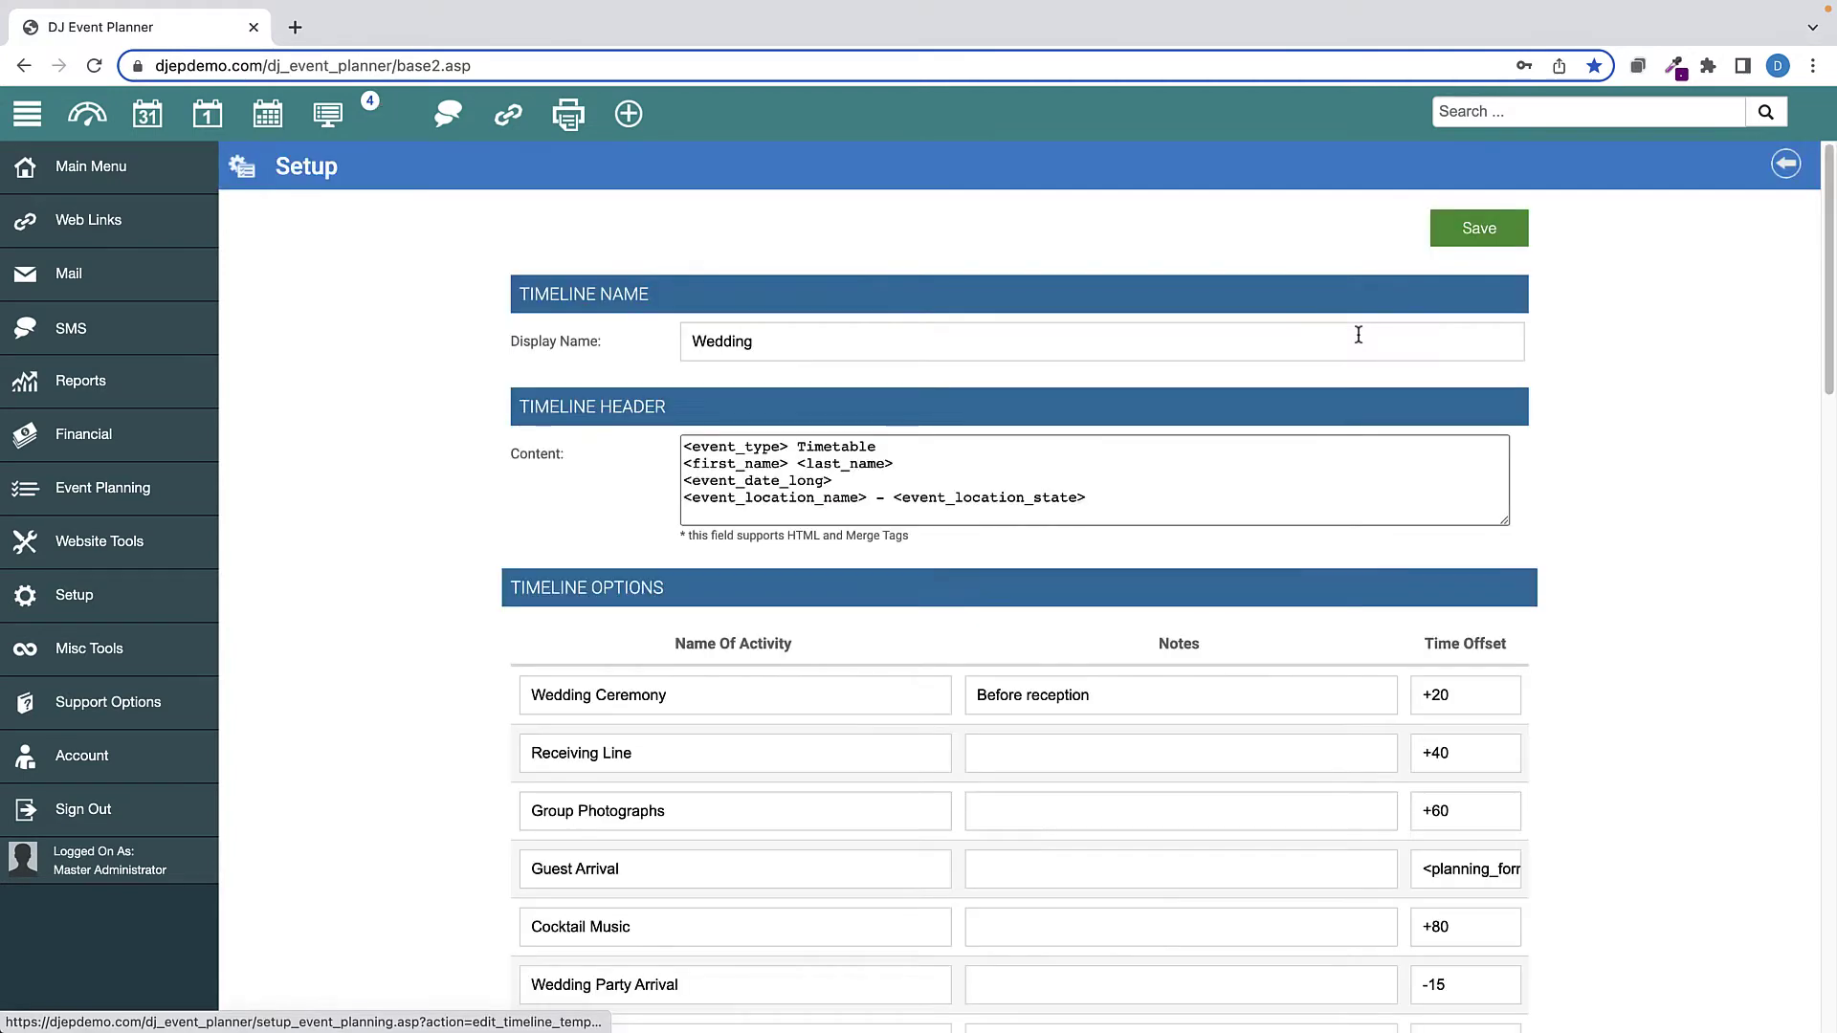
pyautogui.scroll(-14, 696, 583)
pyautogui.scroll(-5, 696, 582)
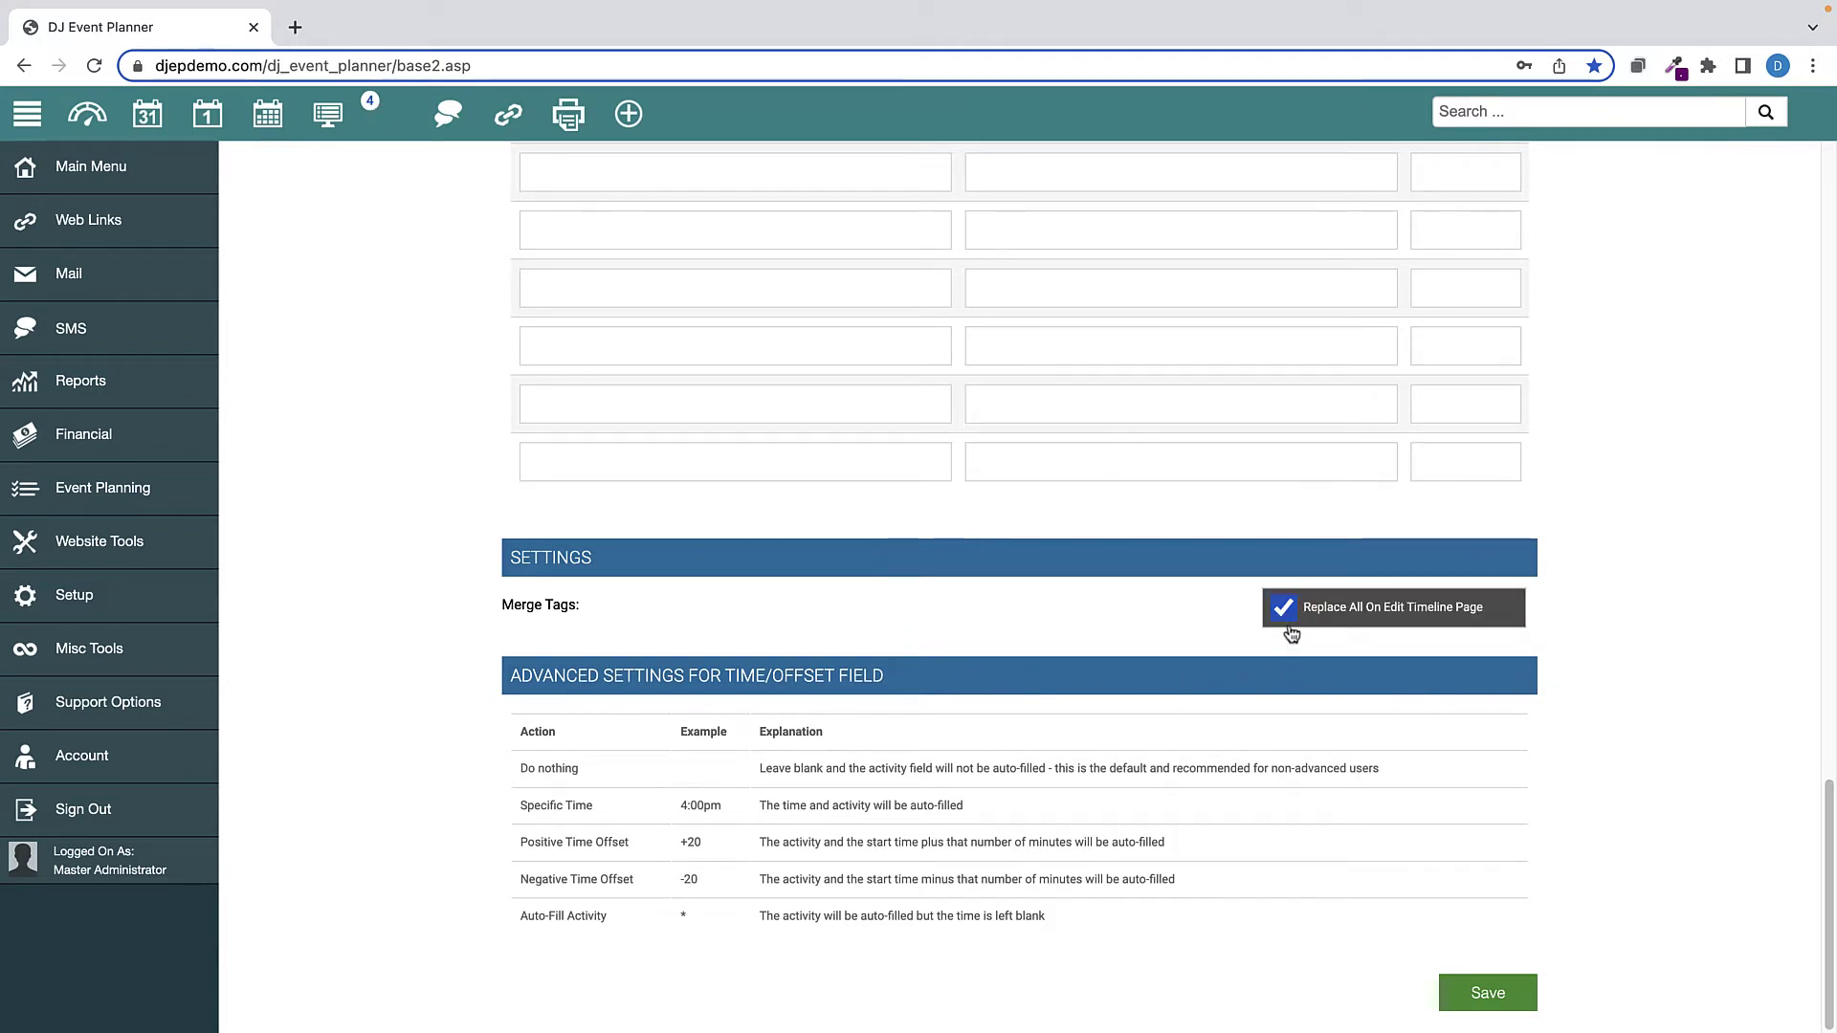
# Open the Data Cleaner tool for reassigning email template campaigns.
pyautogui.click(57, 598)
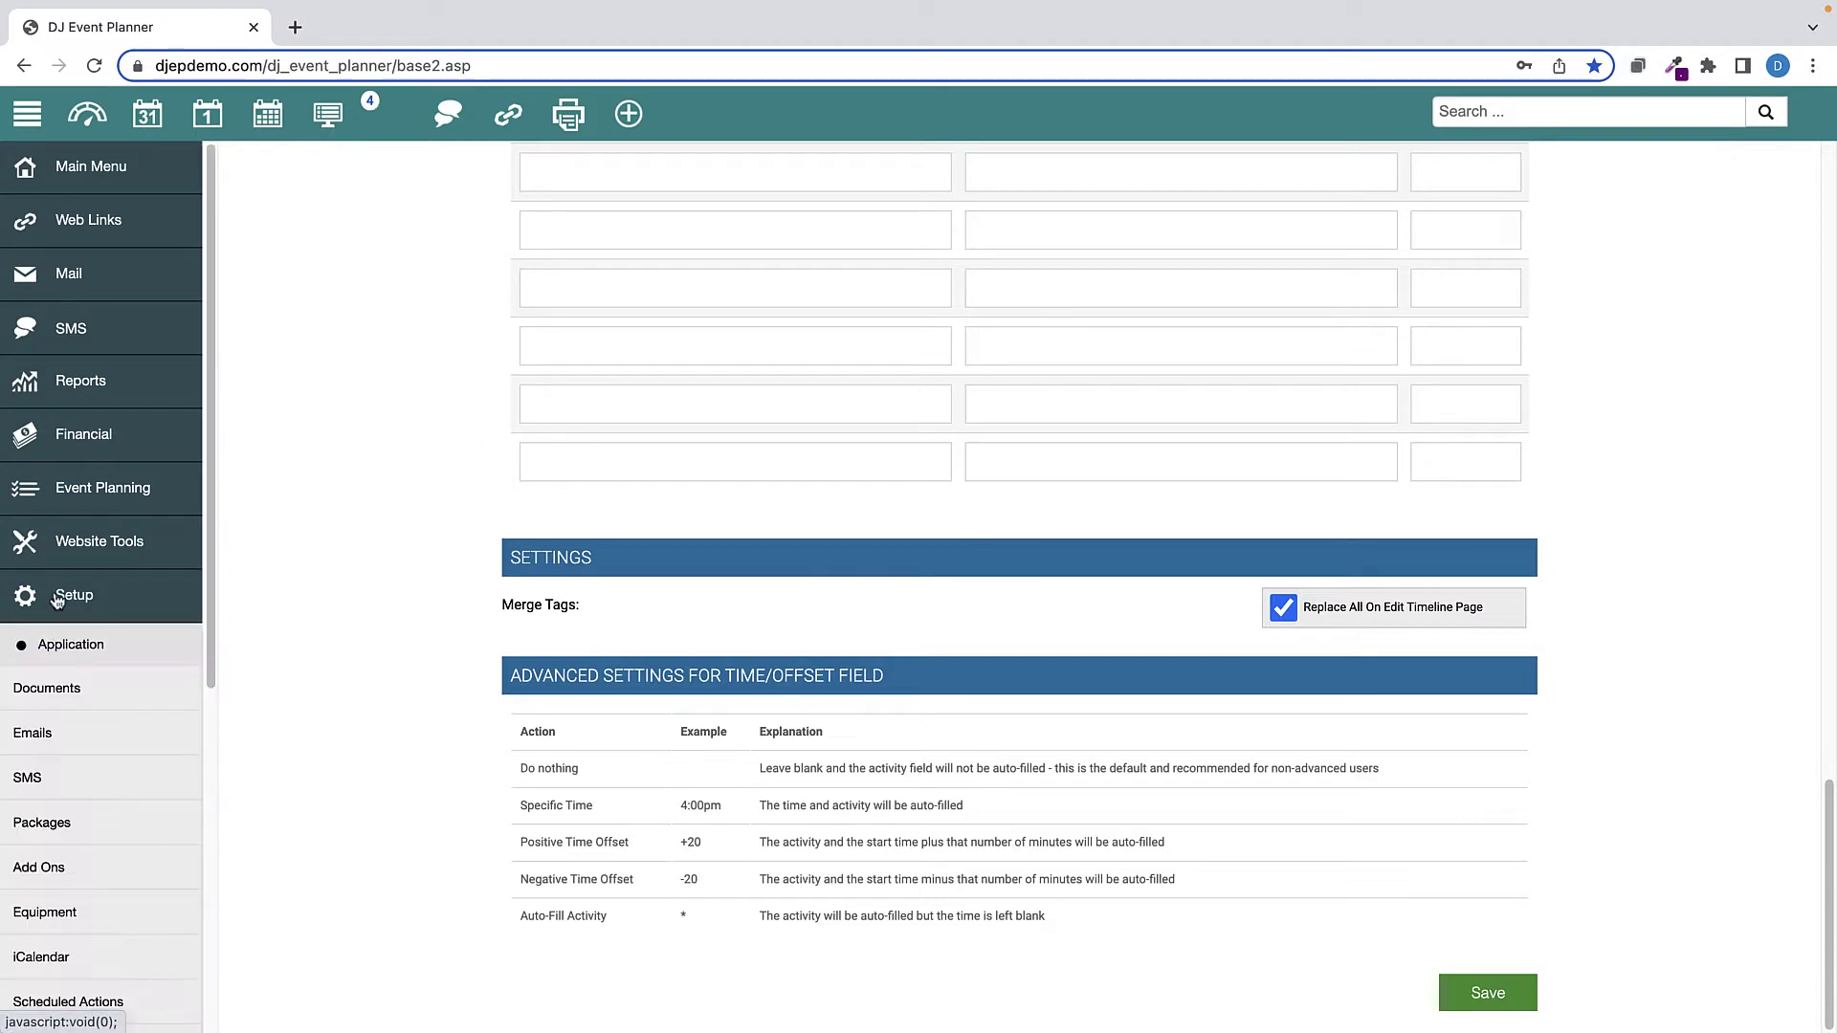
pyautogui.scroll(-4, 76, 612)
pyautogui.click(75, 776)
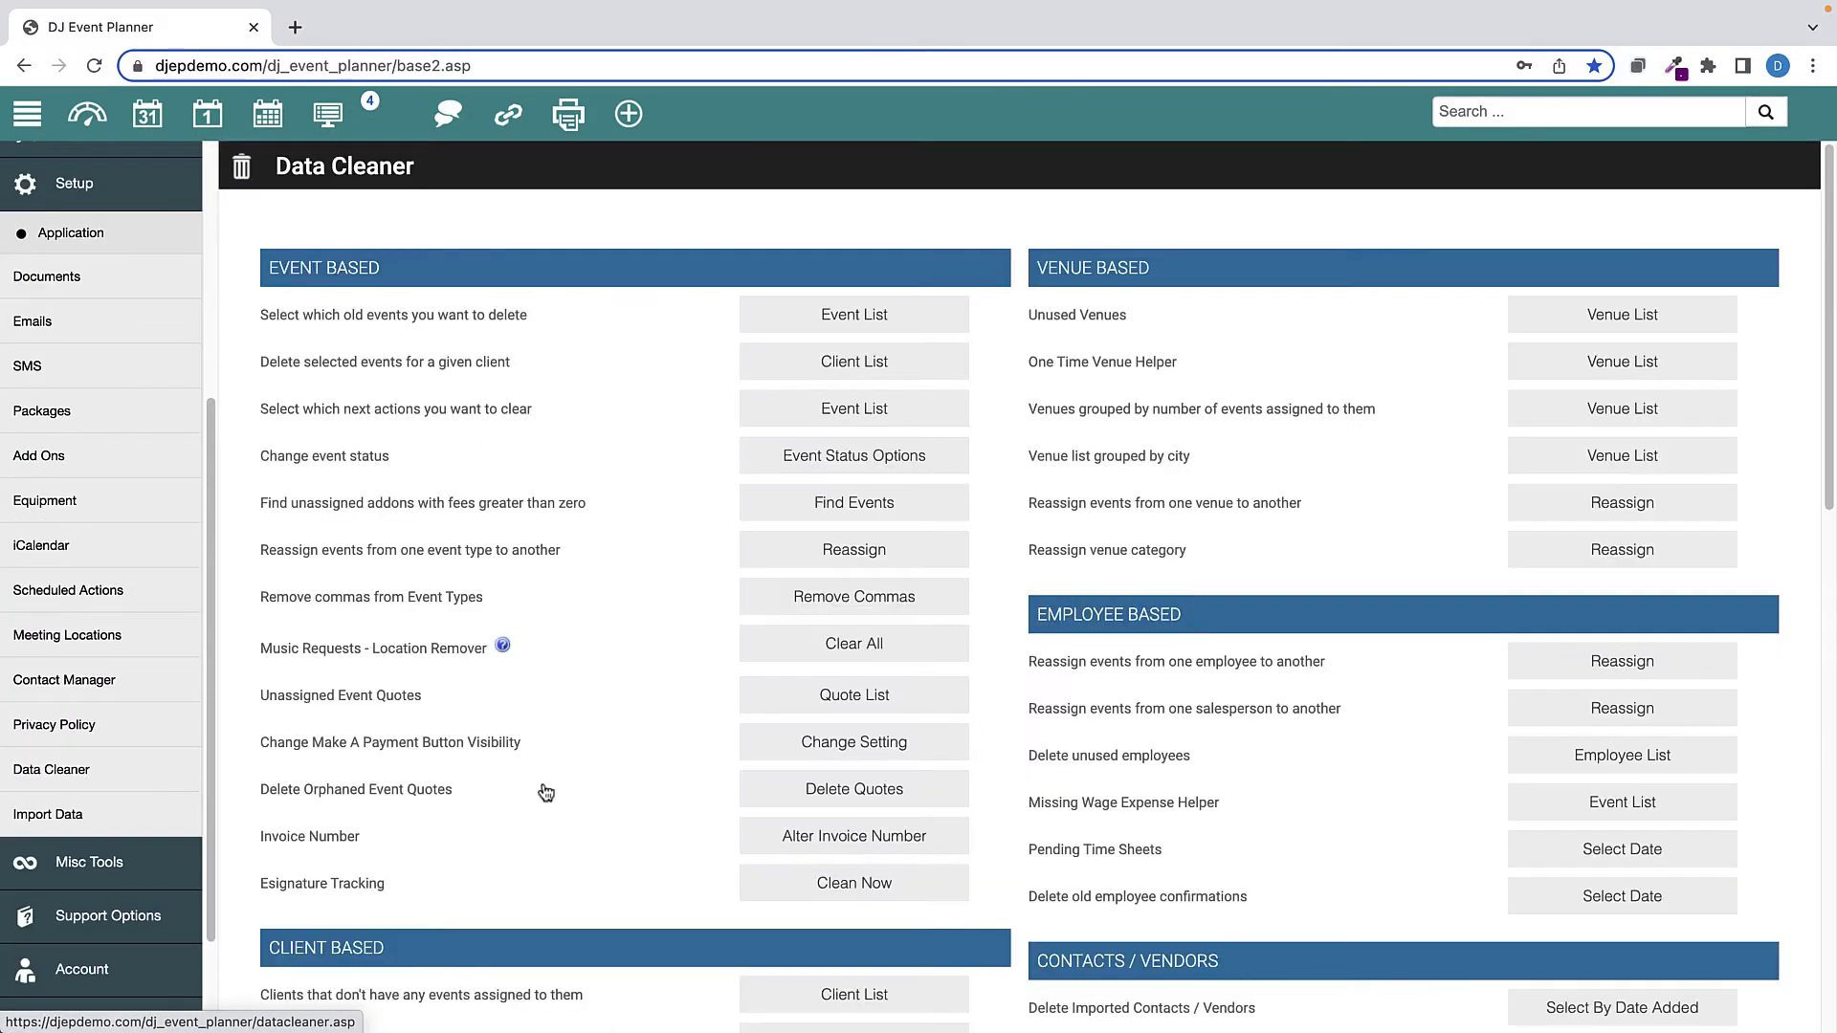
pyautogui.scroll(-12, 1138, 802)
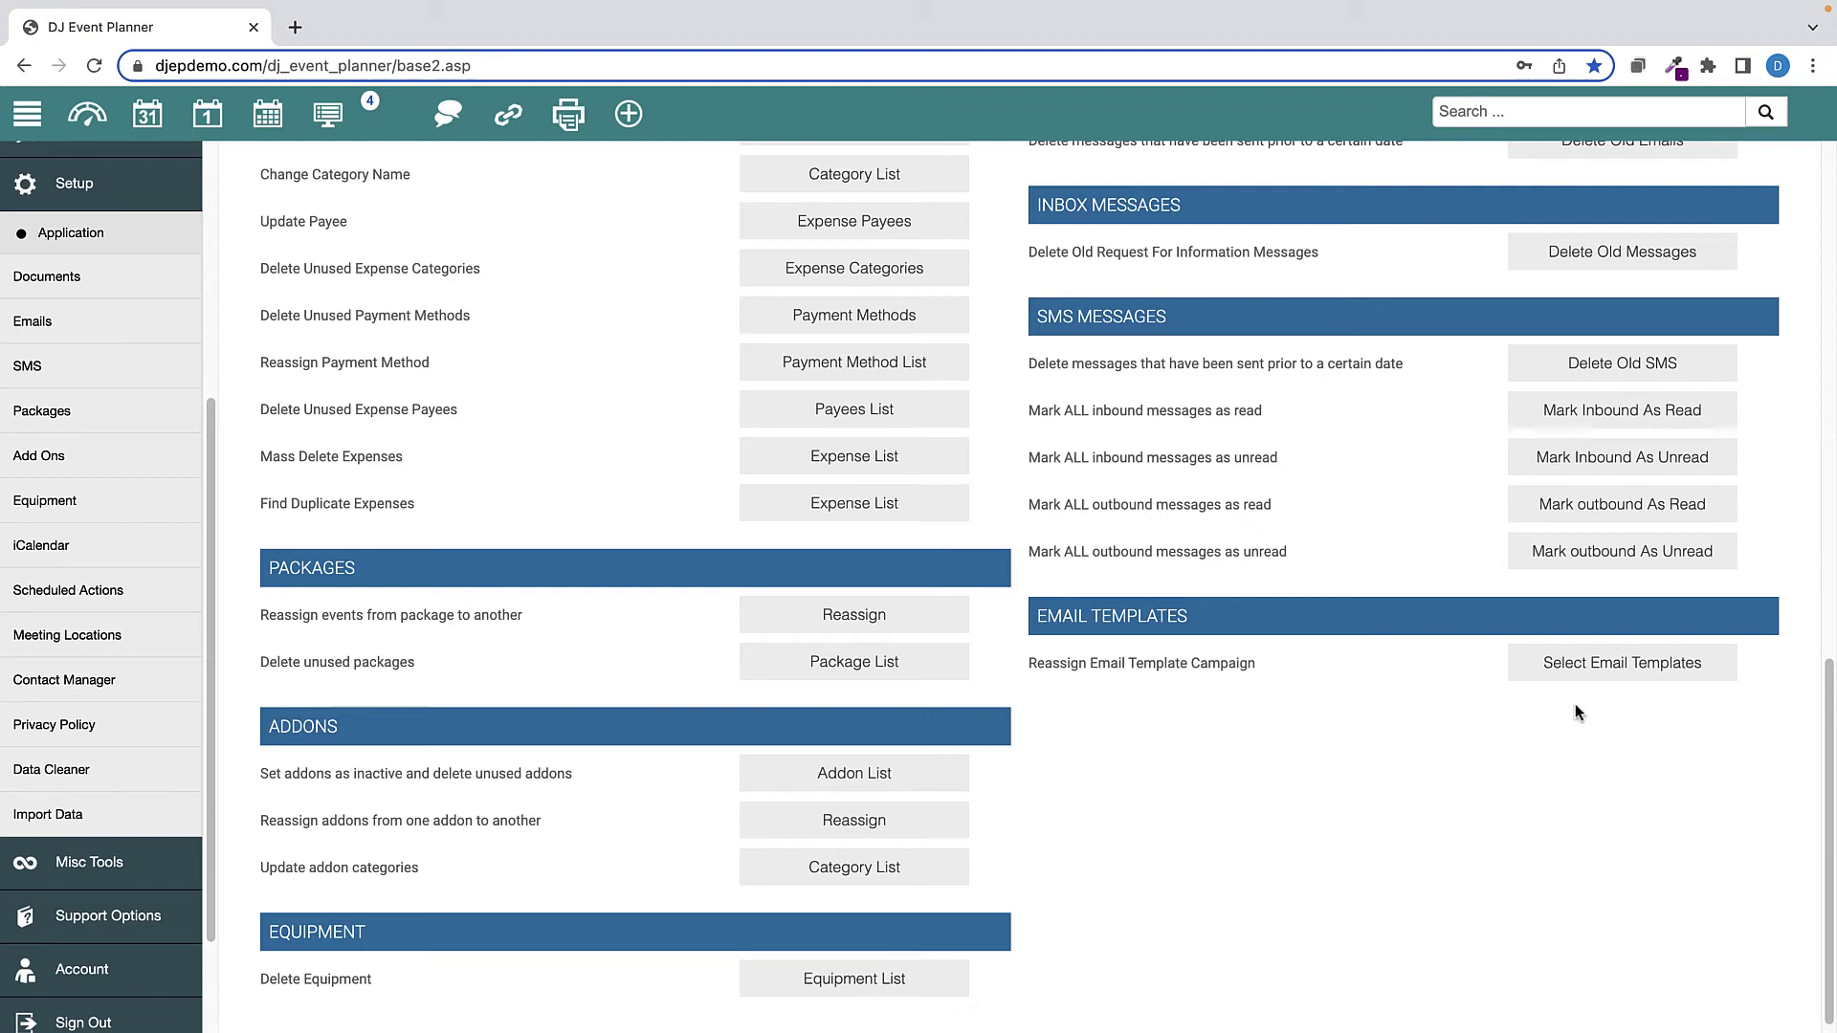
pyautogui.click(1625, 667)
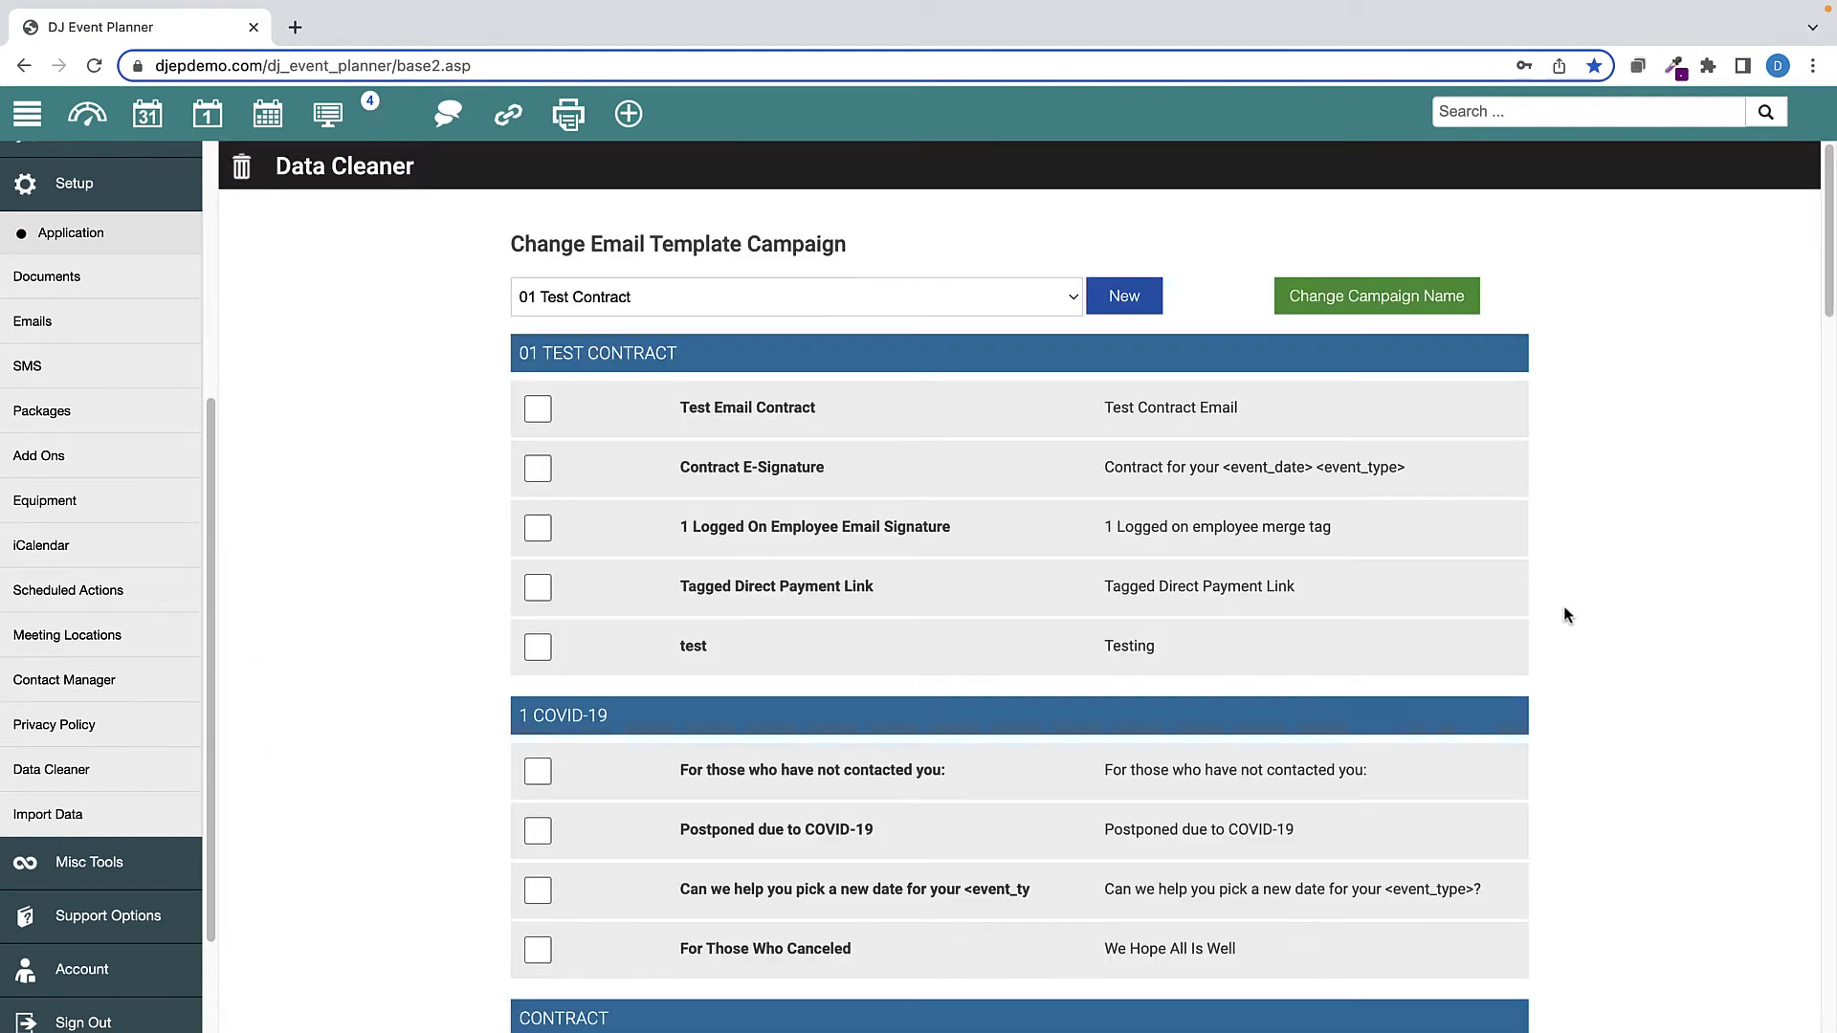
pyautogui.scroll(-1, 1594, 615)
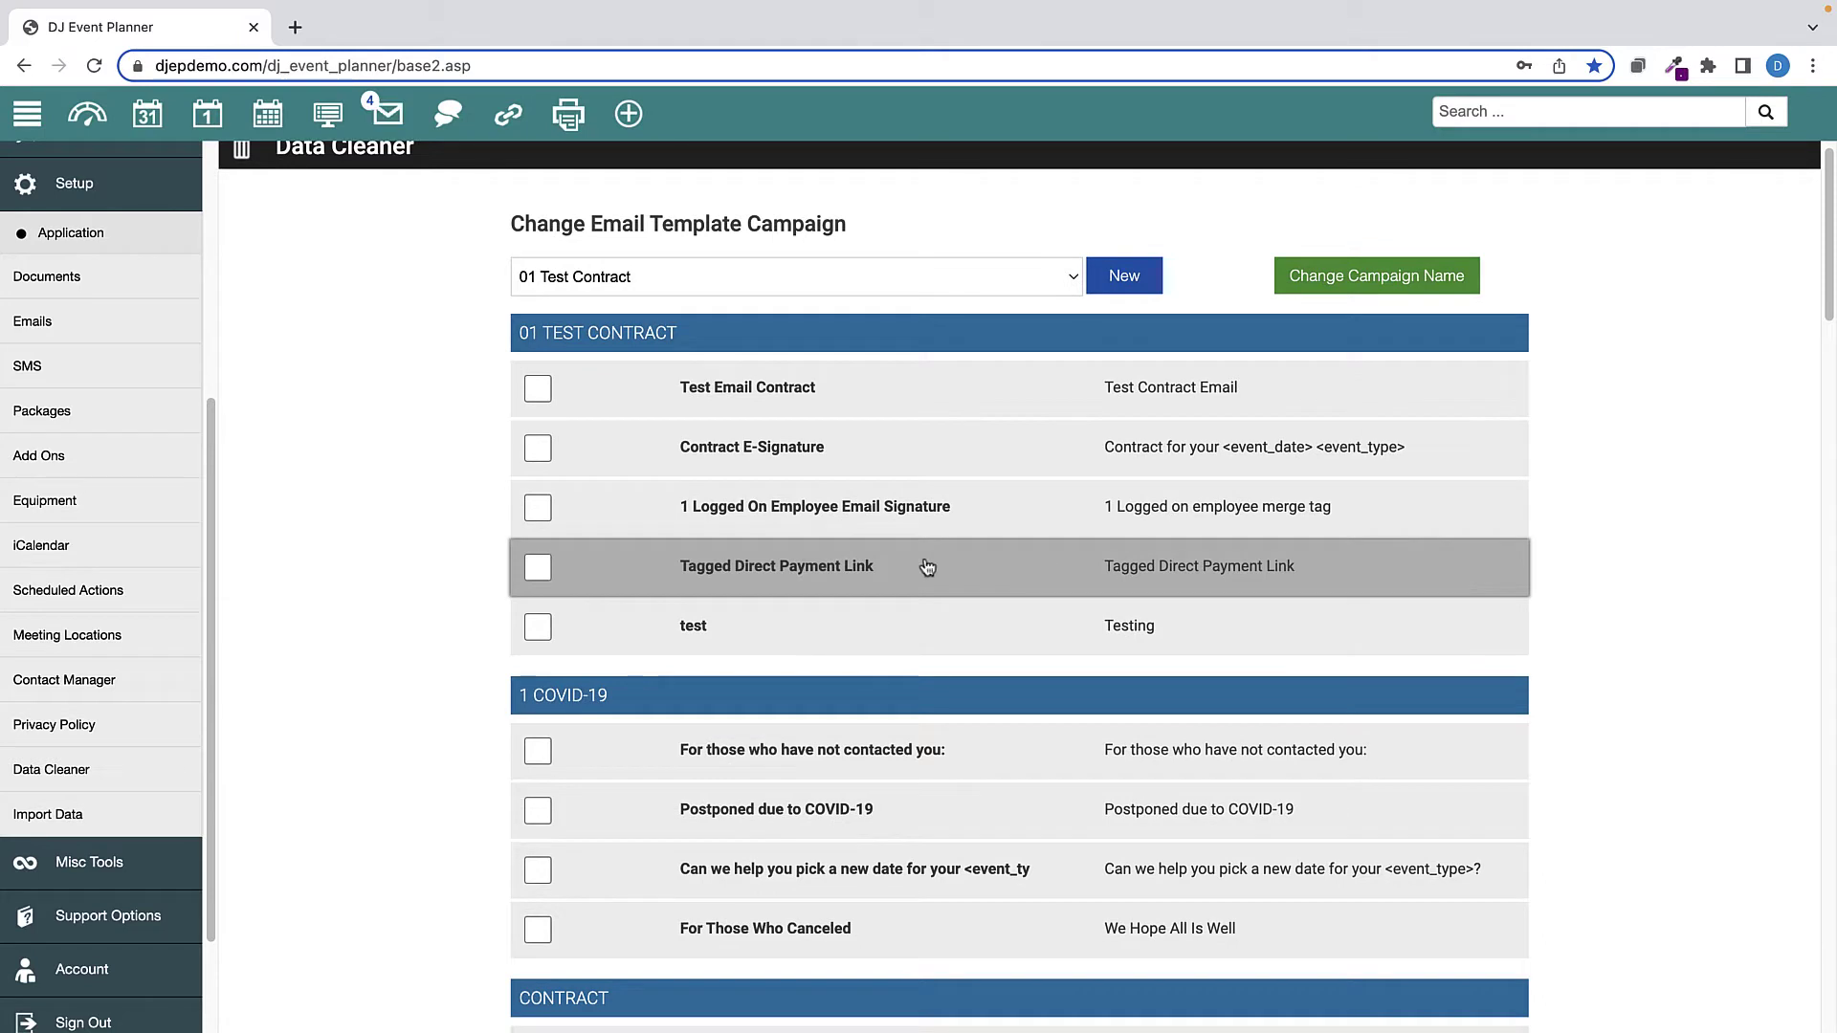
# Move the Tagged Direct Payment Link and test templates into the tester campaign.
pyautogui.click(535, 569)
pyautogui.click(536, 627)
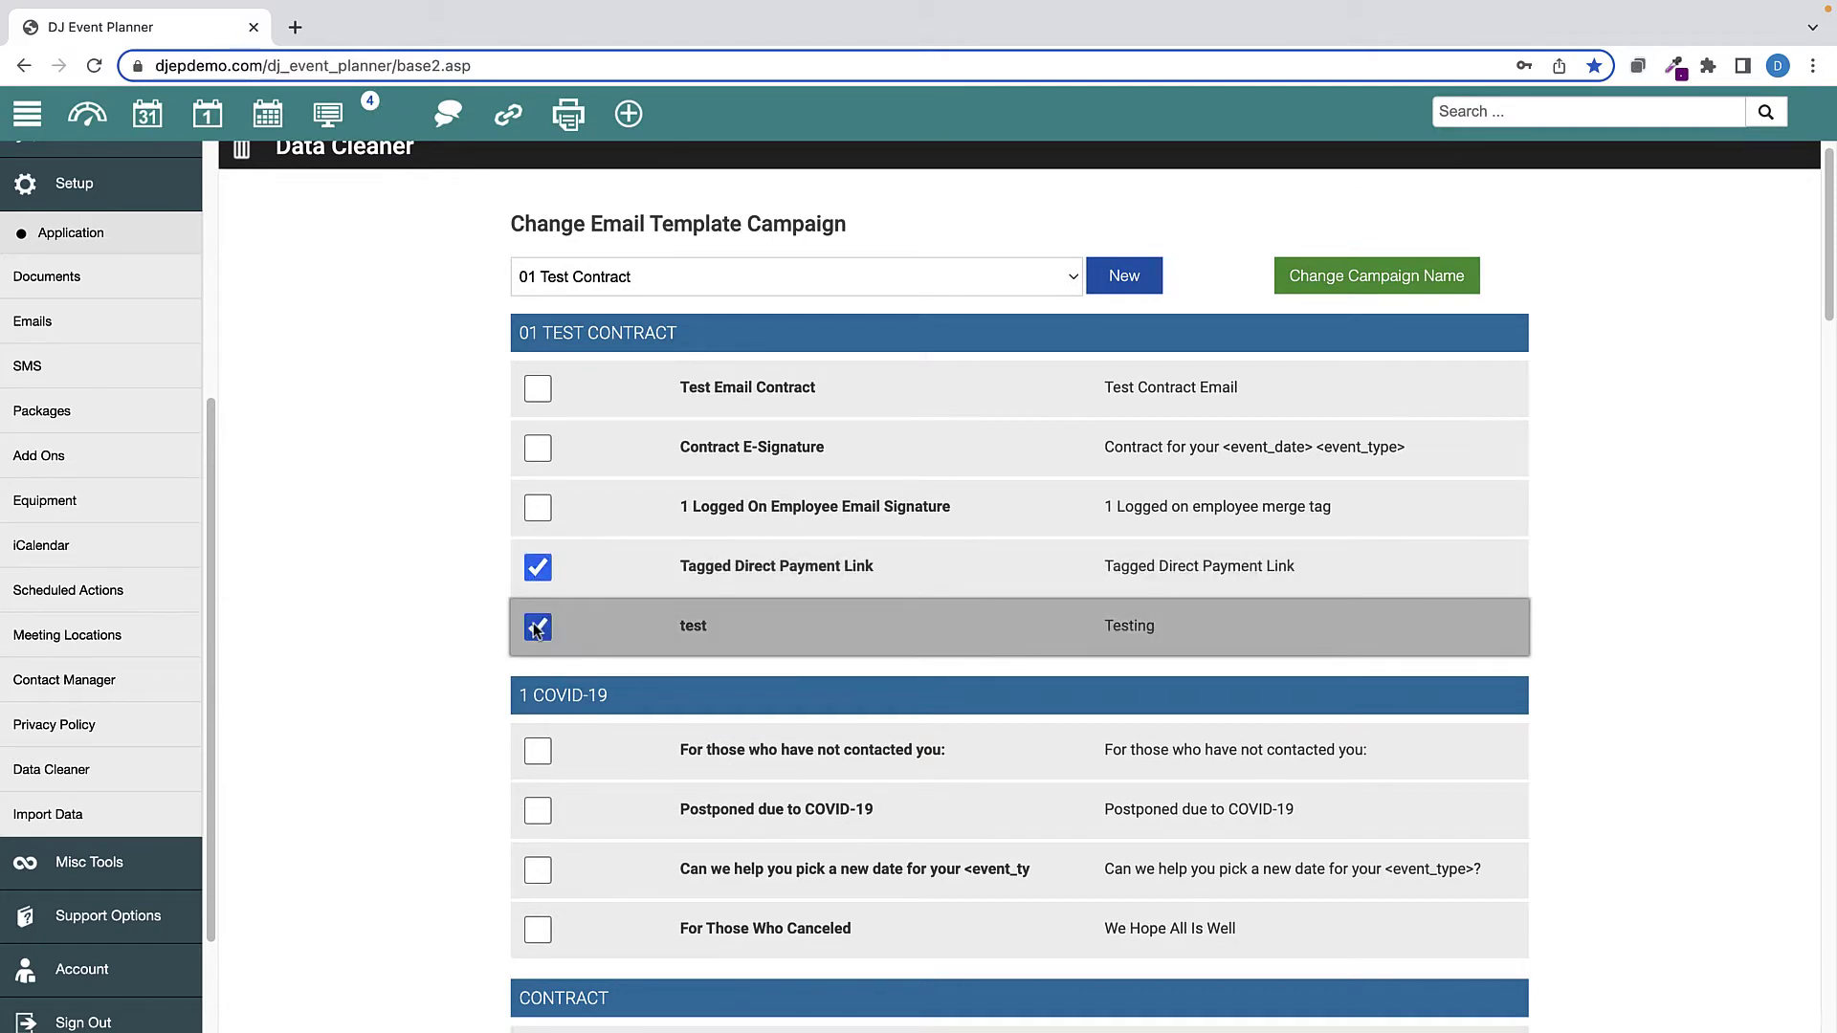
pyautogui.click(1057, 286)
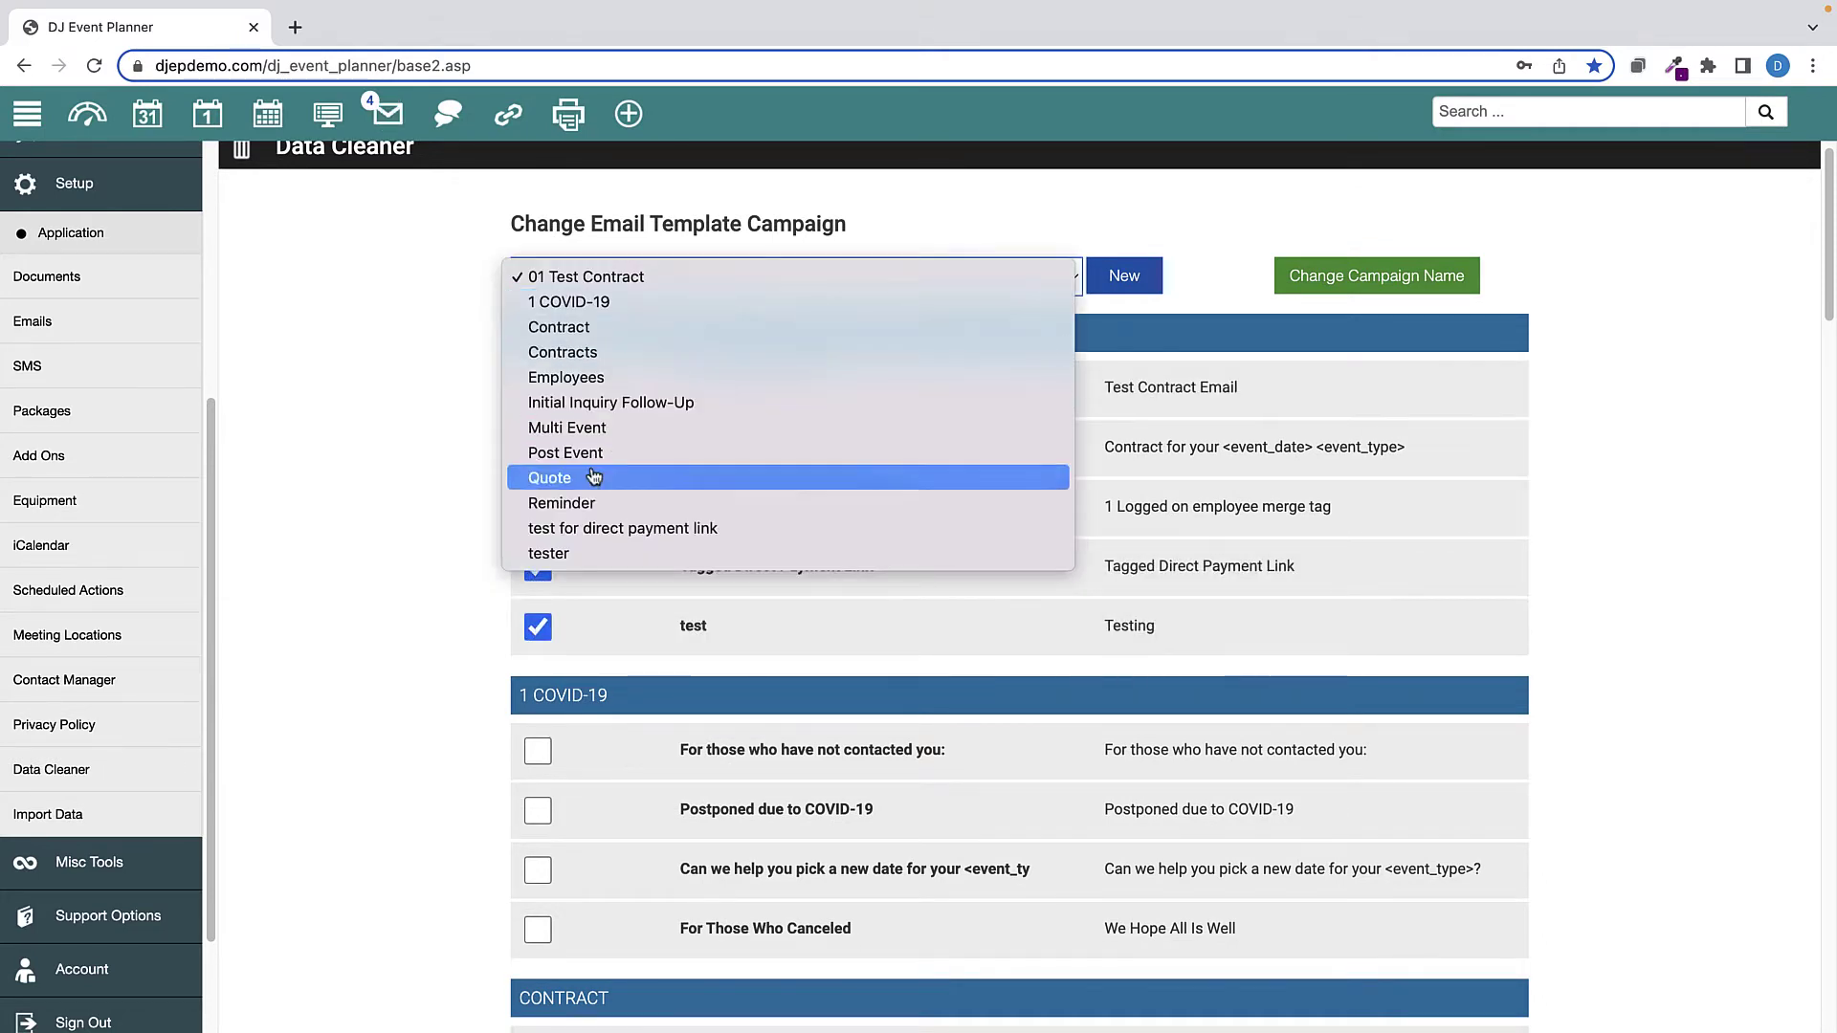
pyautogui.click(572, 555)
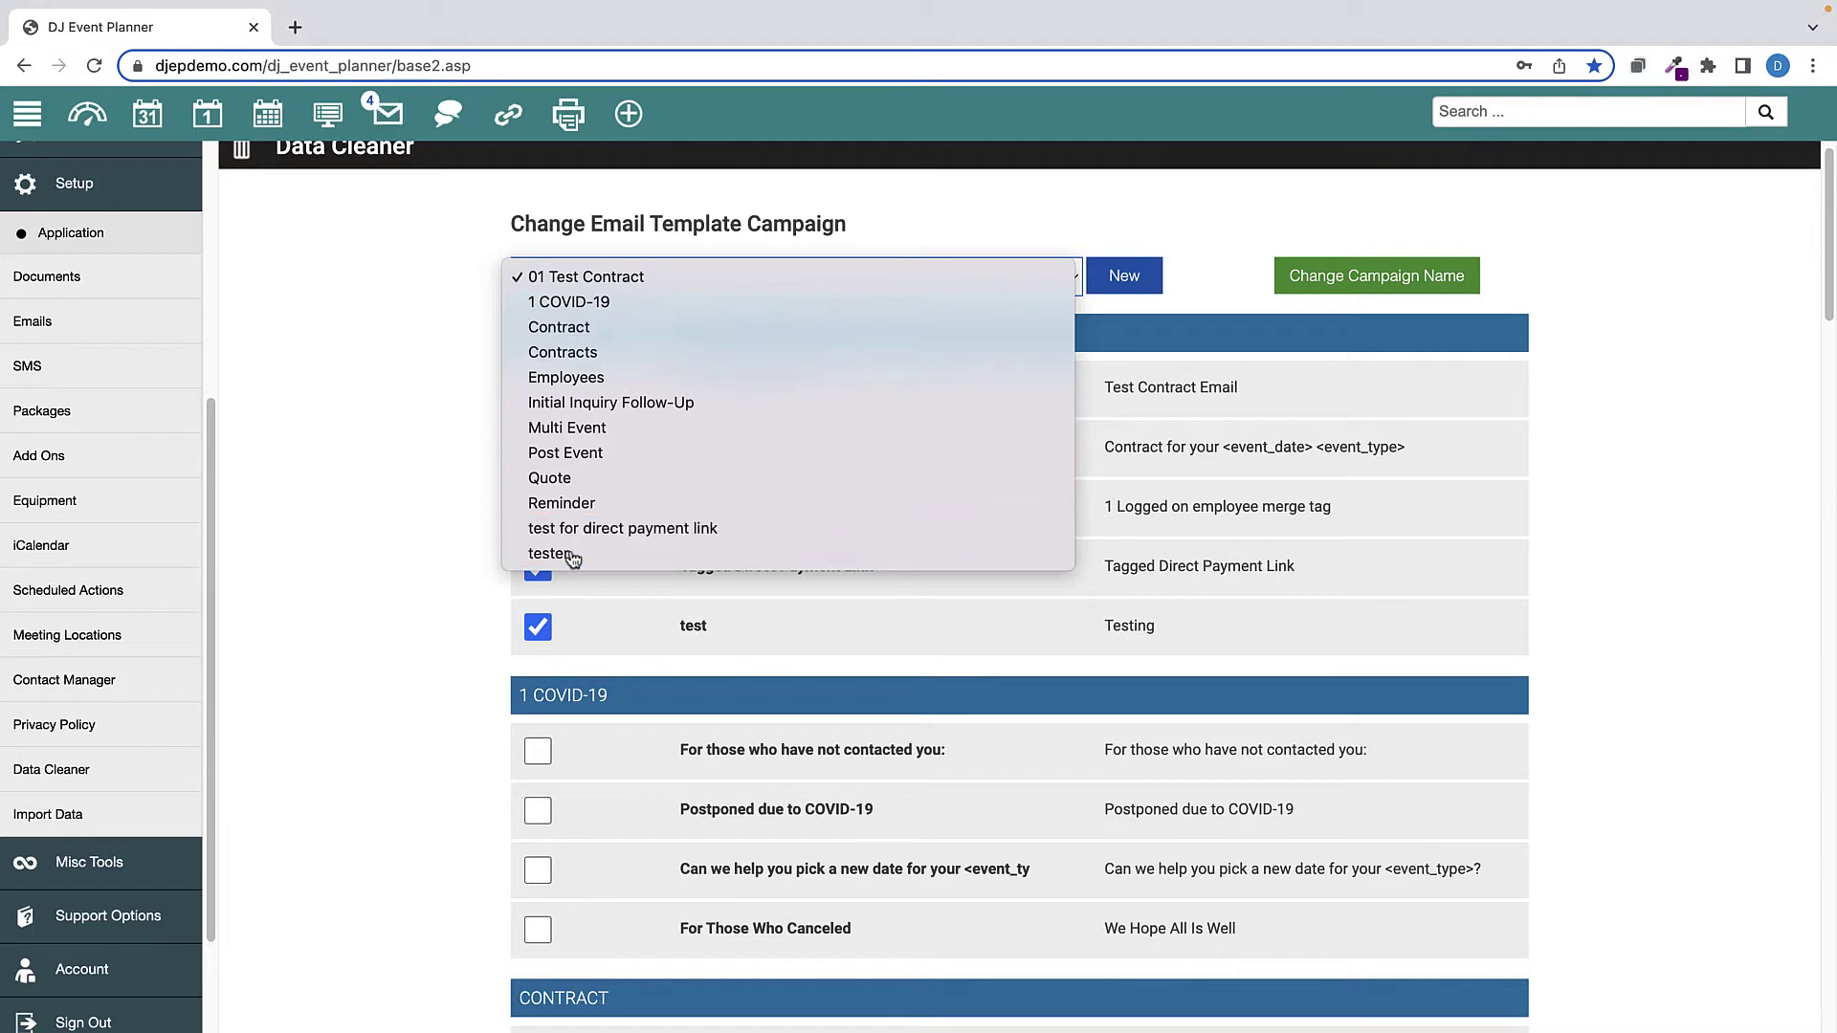
pyautogui.click(1330, 287)
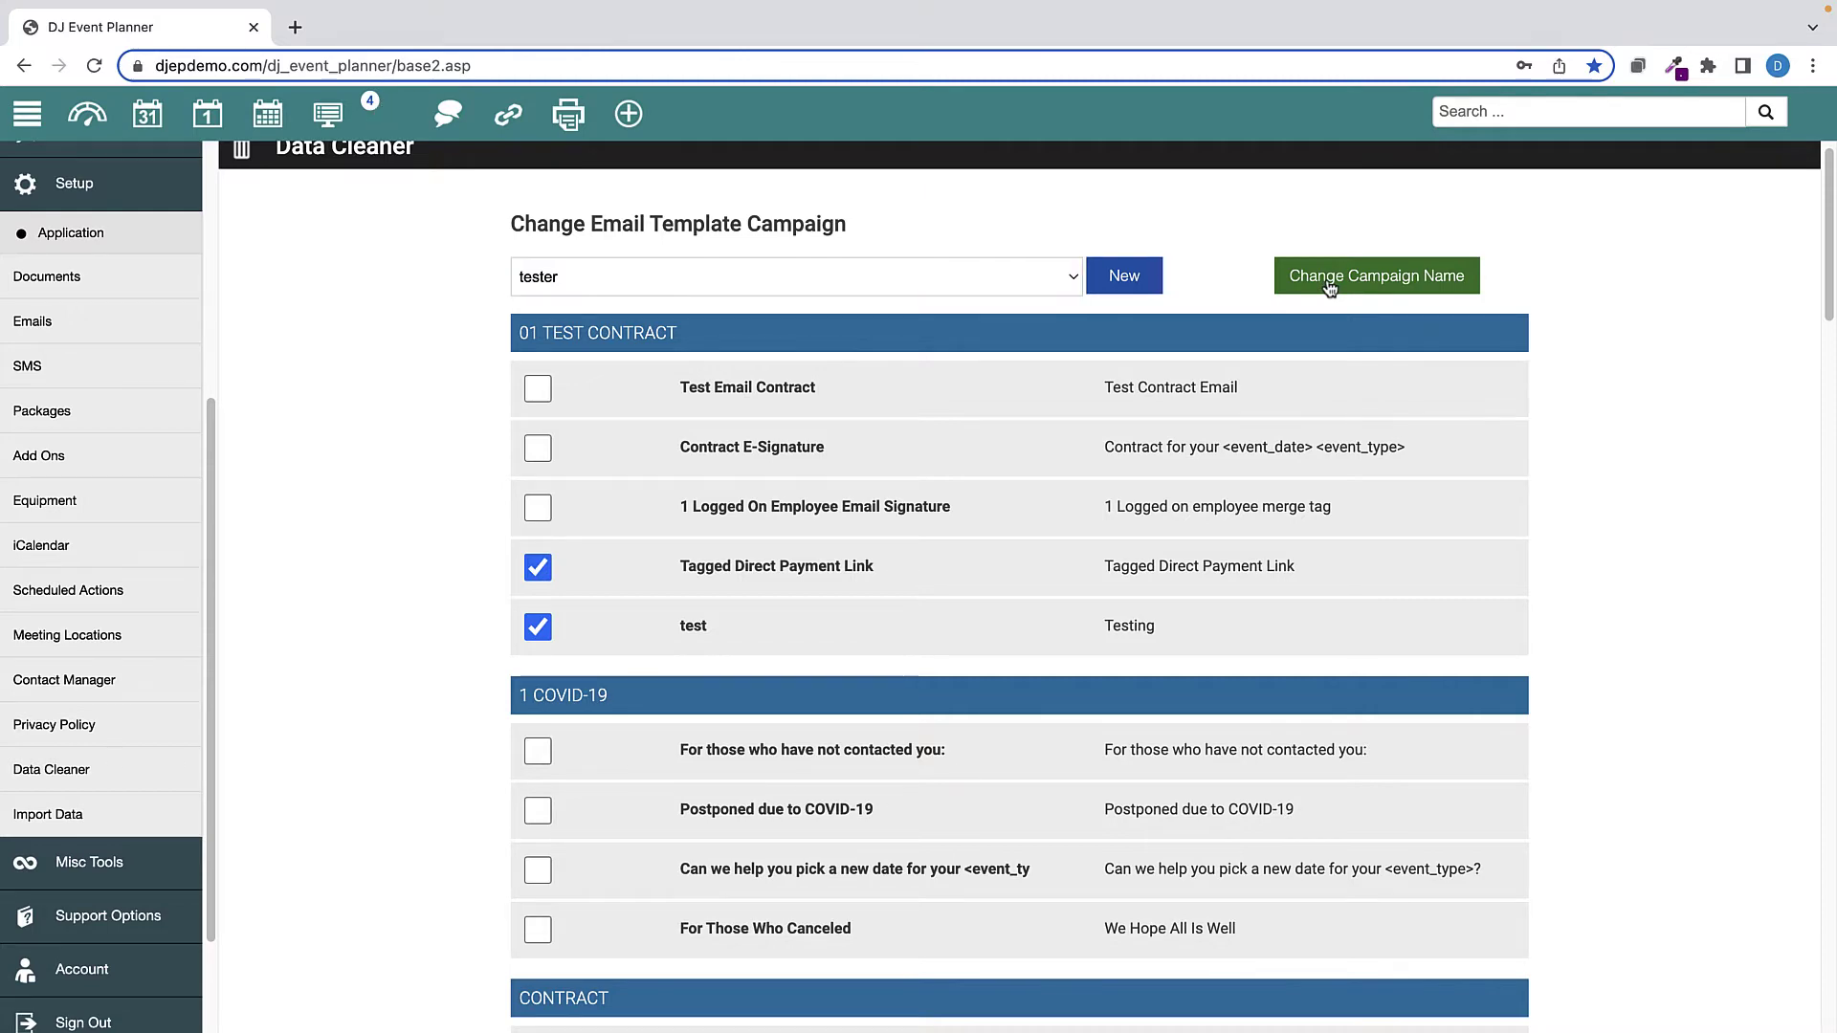
pyautogui.scroll(-15, 828, 683)
pyautogui.scroll(-8, 828, 683)
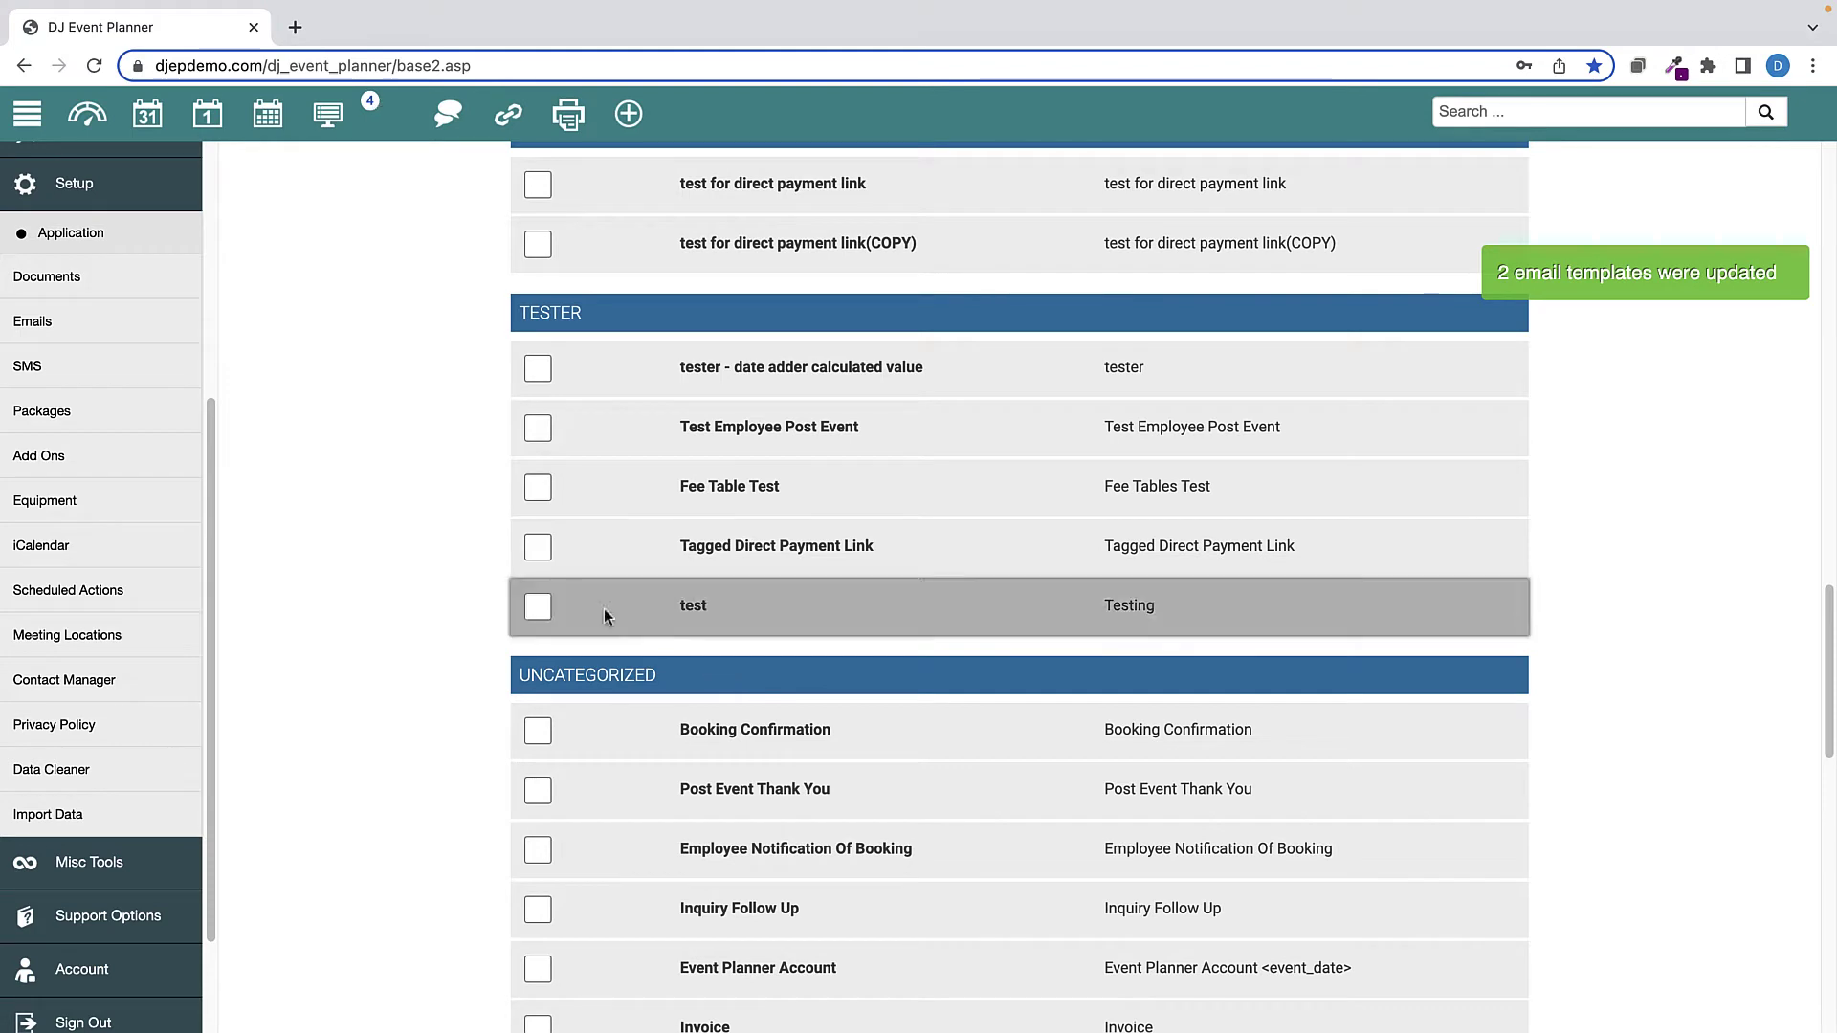
# Collapse Setup and open the Scheduled Emails report from Reports, showing September 13, 2022.
pyautogui.click(87, 189)
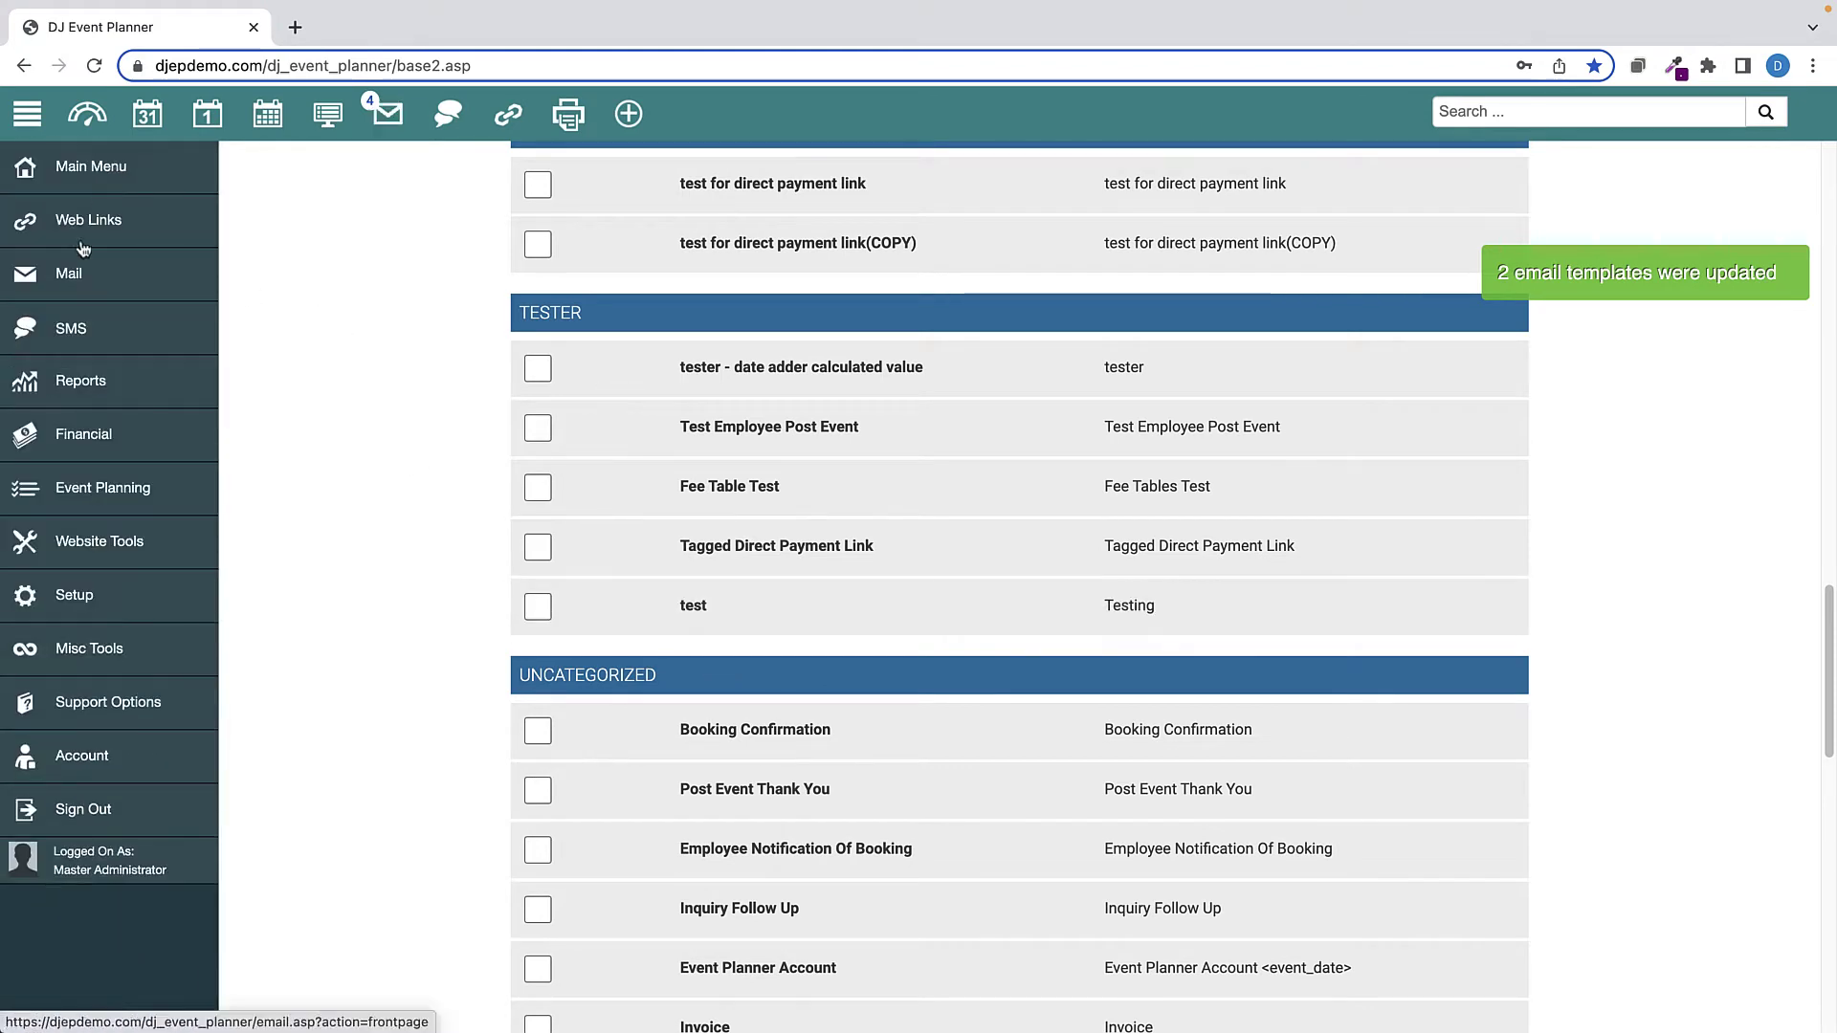
pyautogui.click(88, 383)
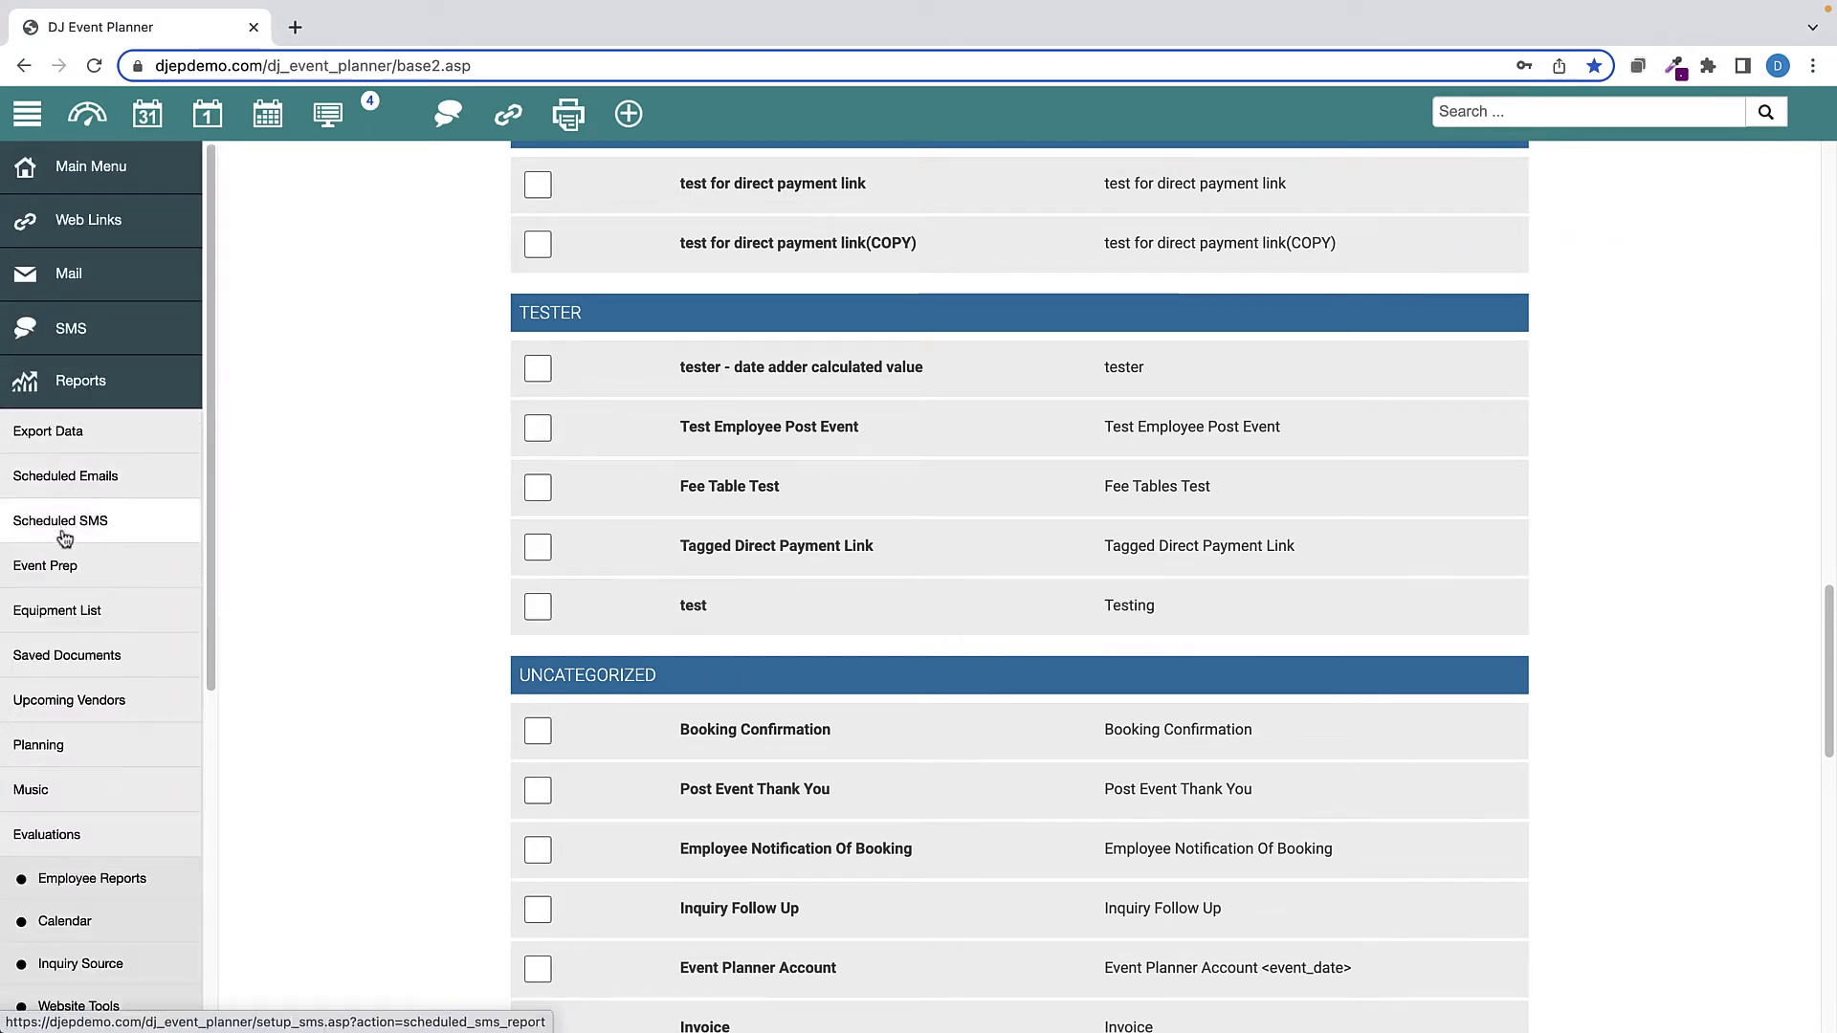
pyautogui.click(73, 478)
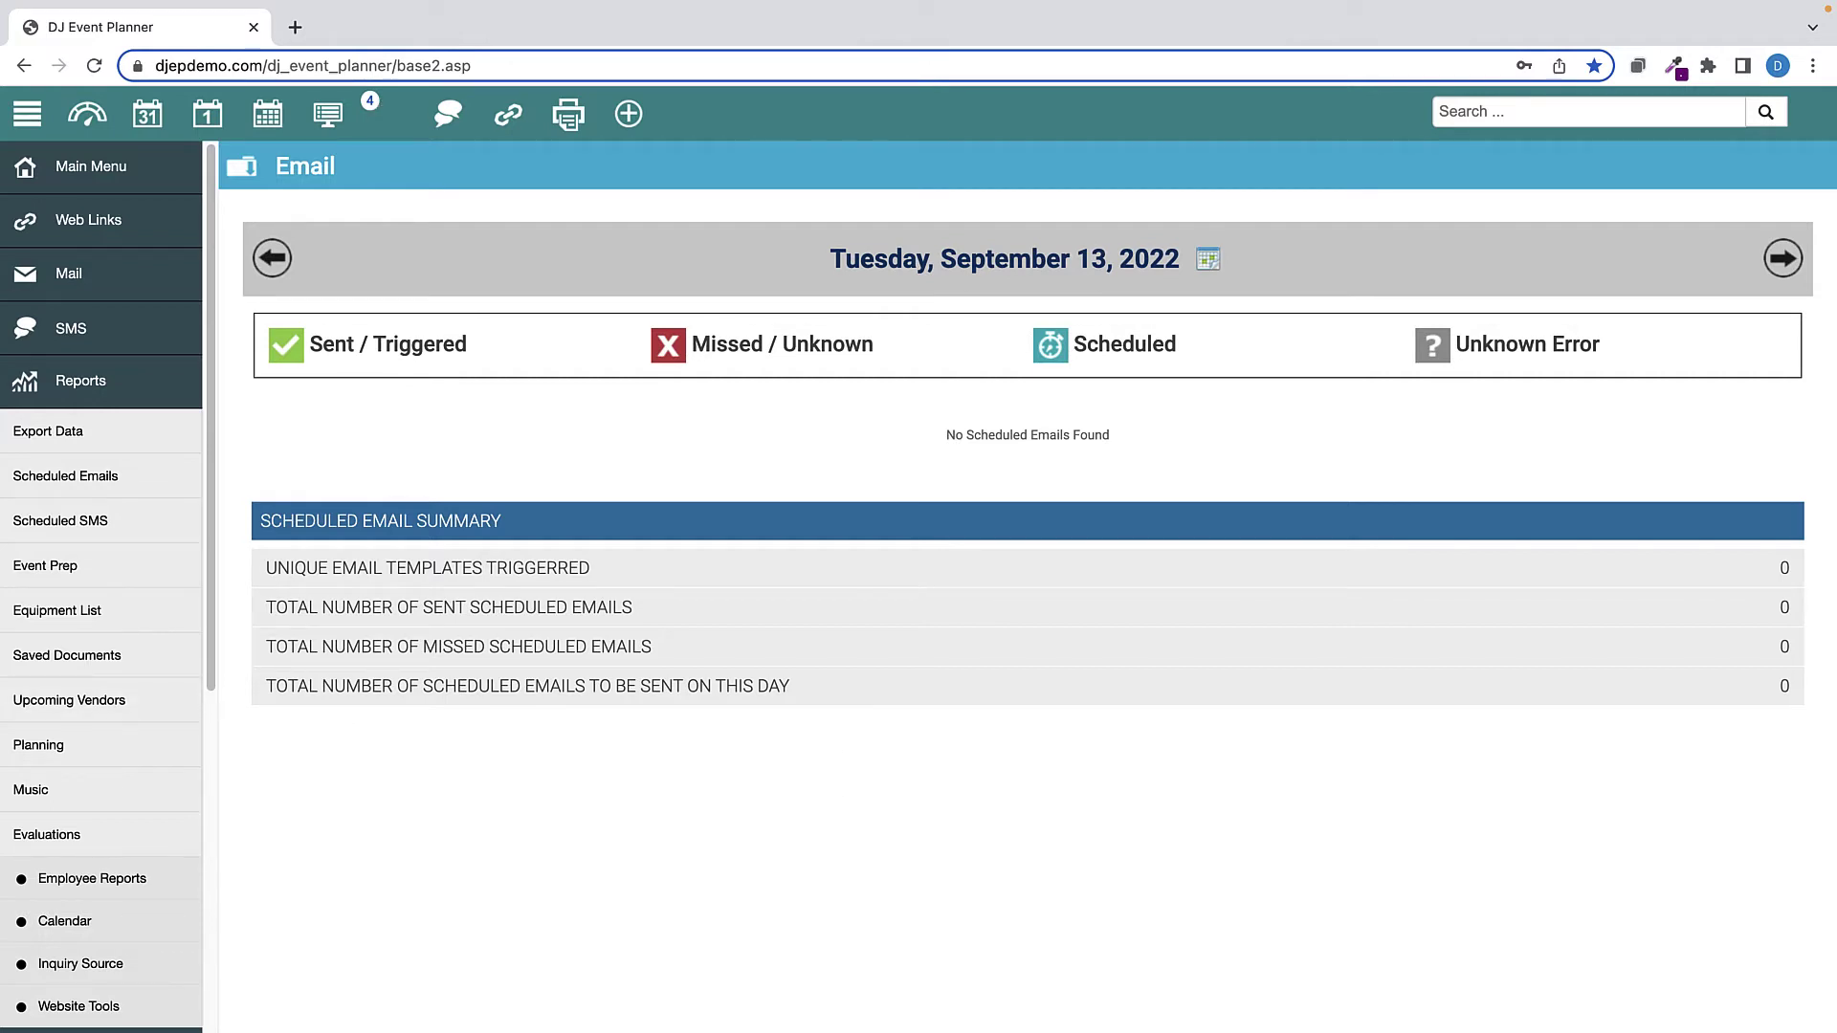
pyautogui.click(82, 386)
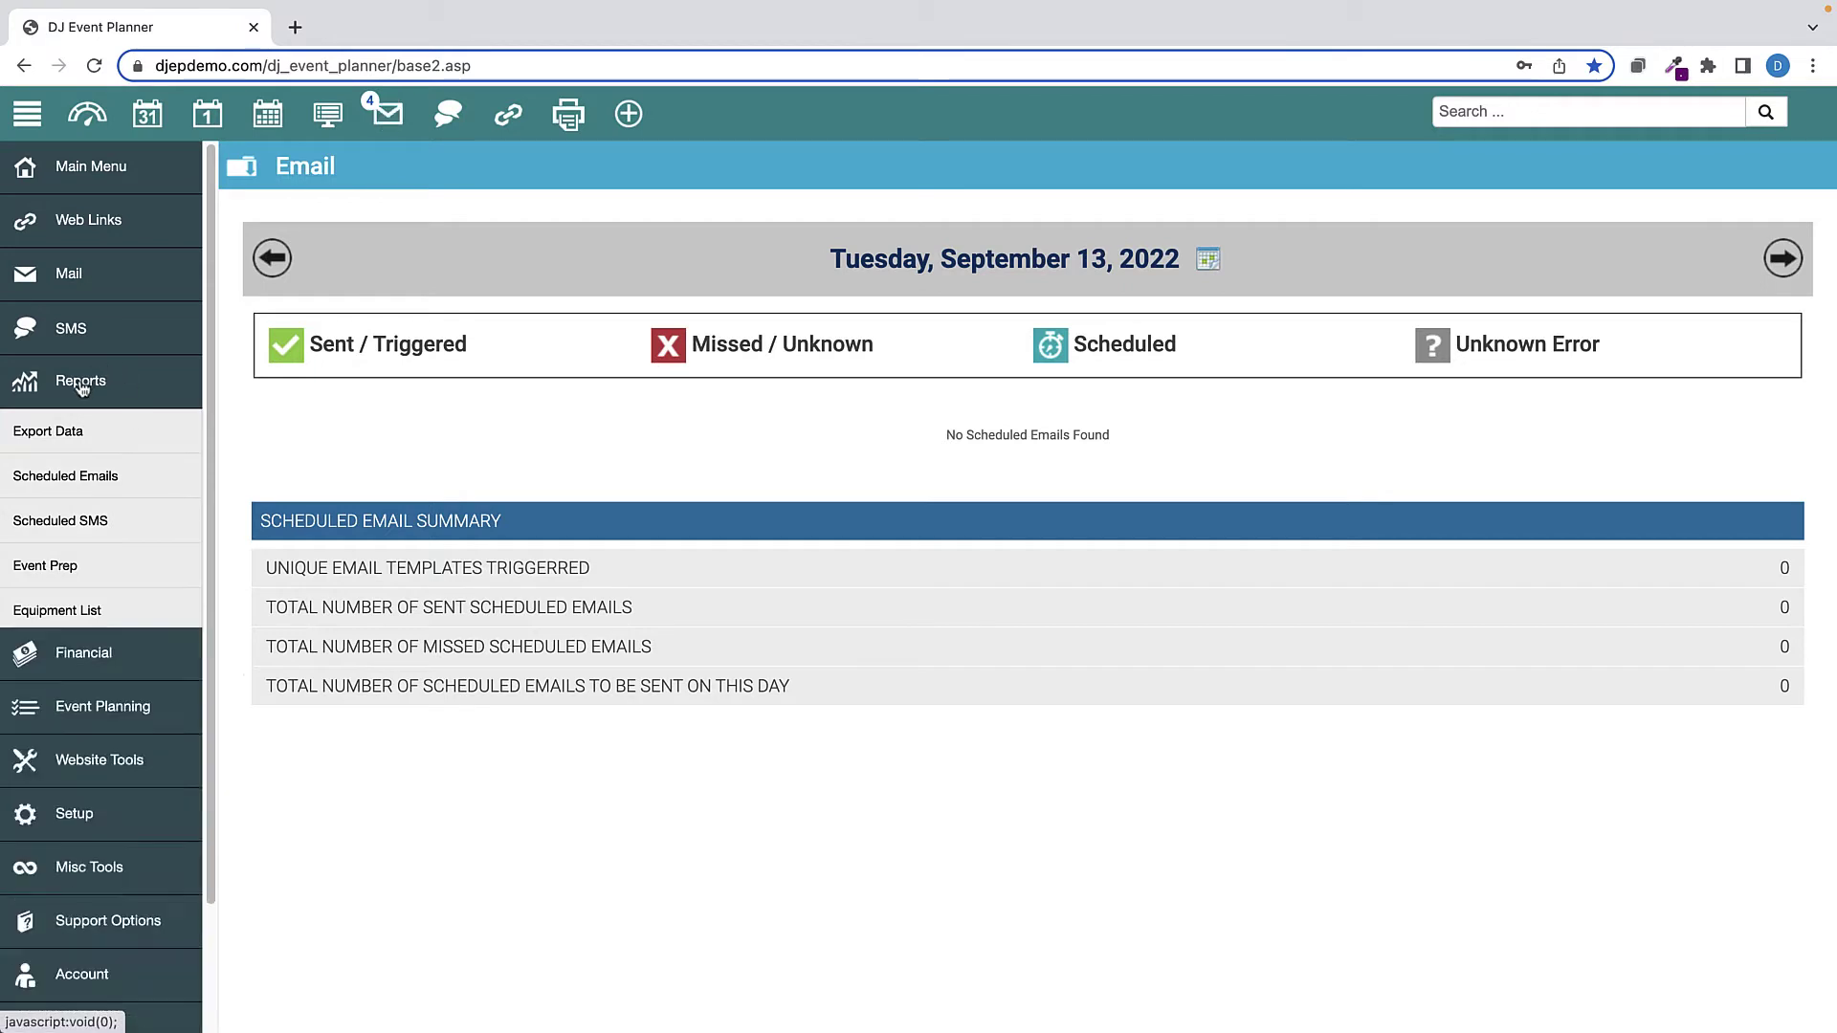
# Preview the Website Tools Payment Gateway using Square as the gateway.
pyautogui.click(74, 541)
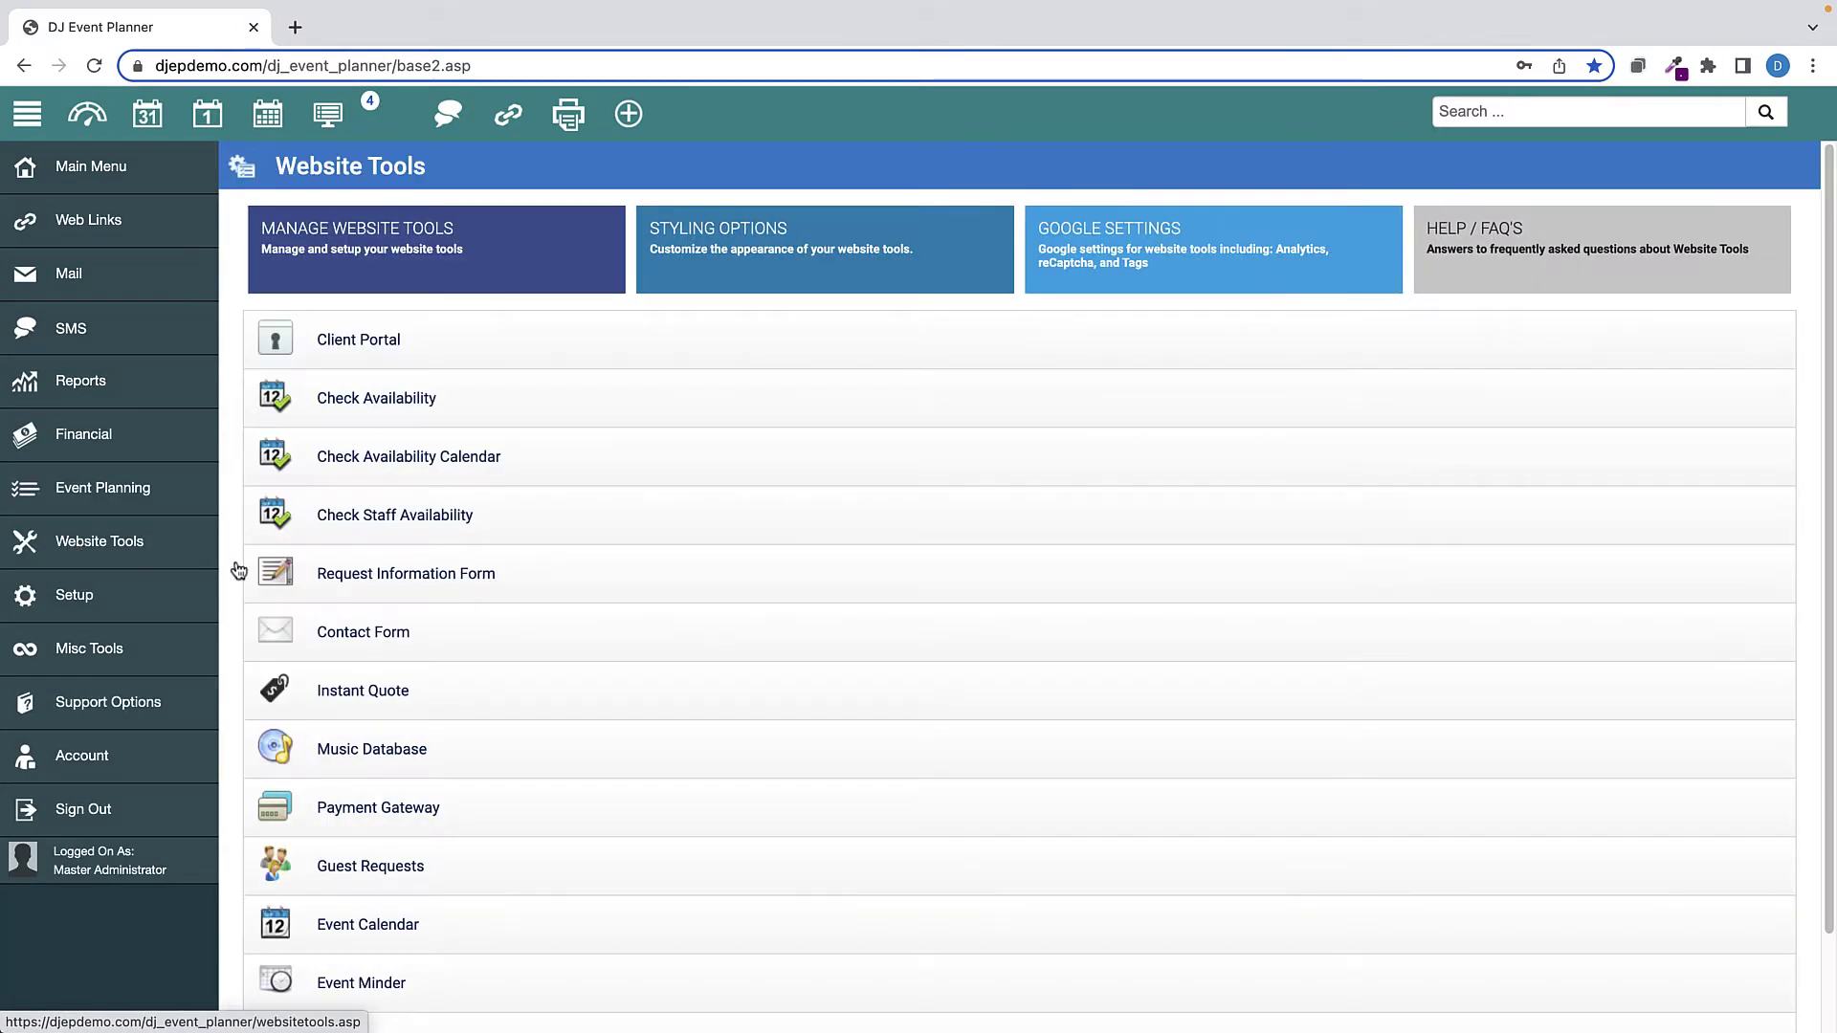
pyautogui.click(382, 807)
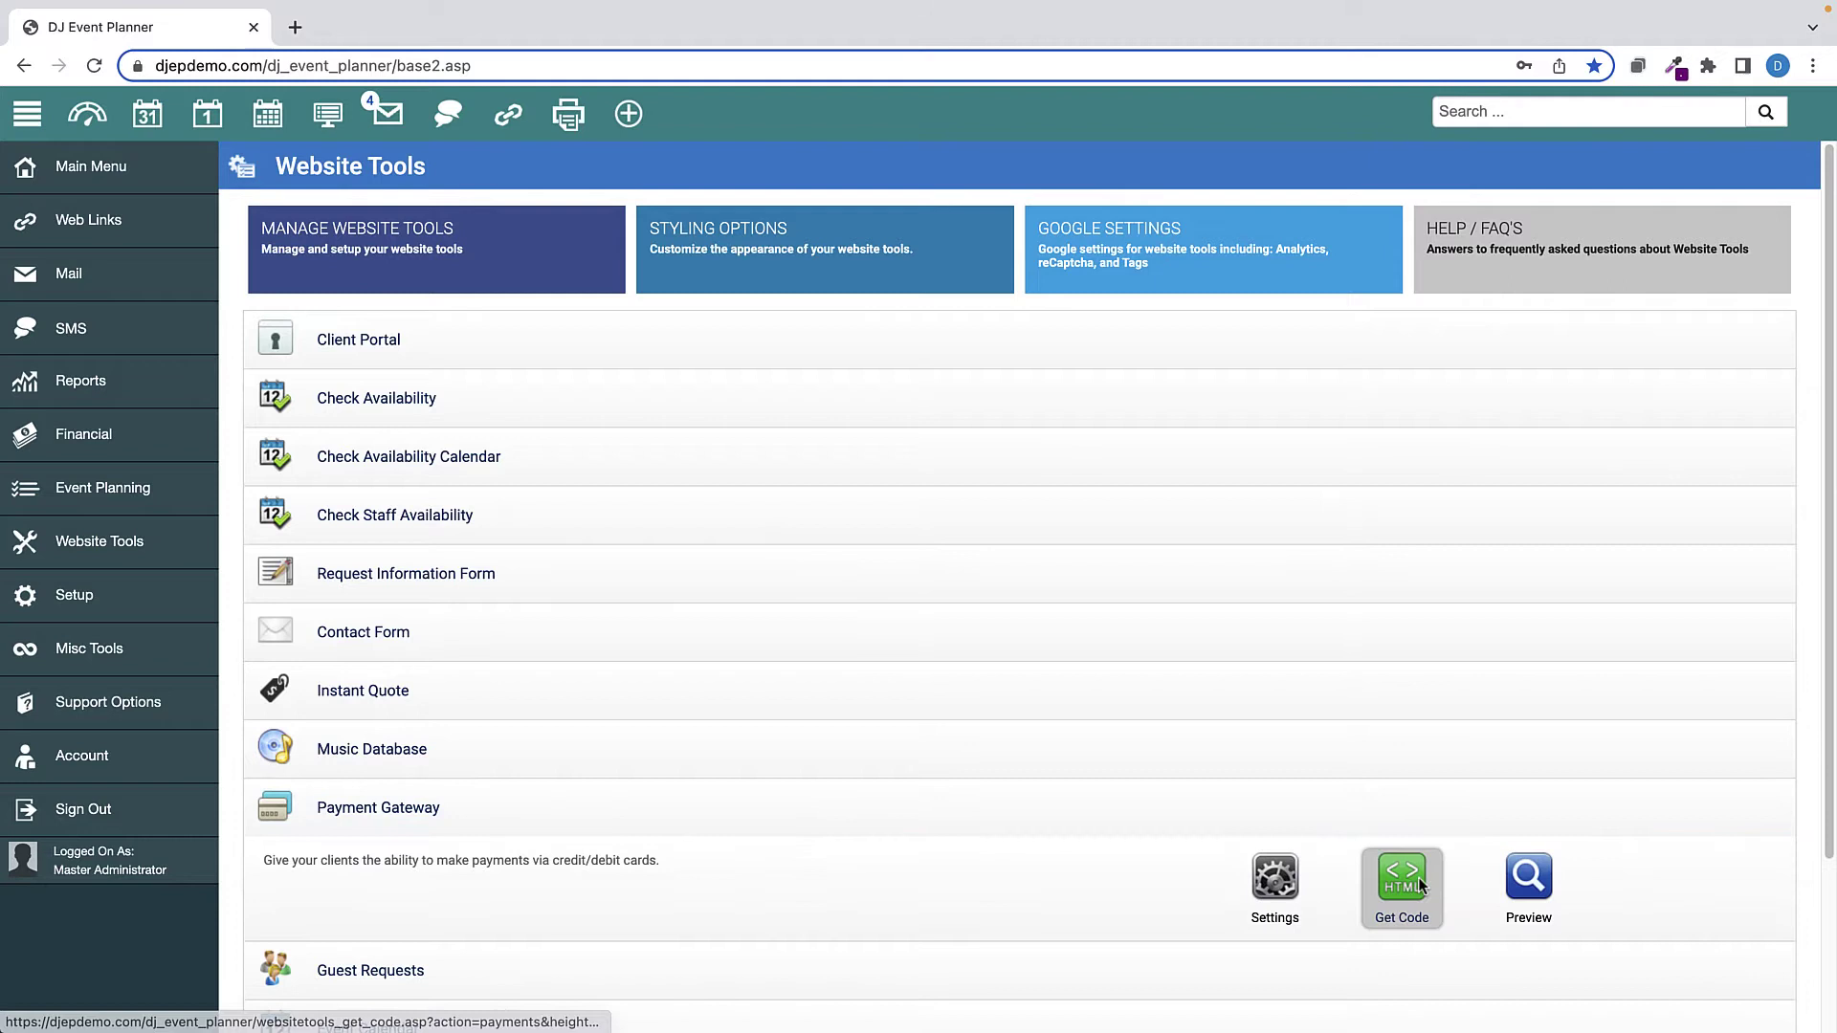
pyautogui.click(1526, 891)
pyautogui.click(1014, 787)
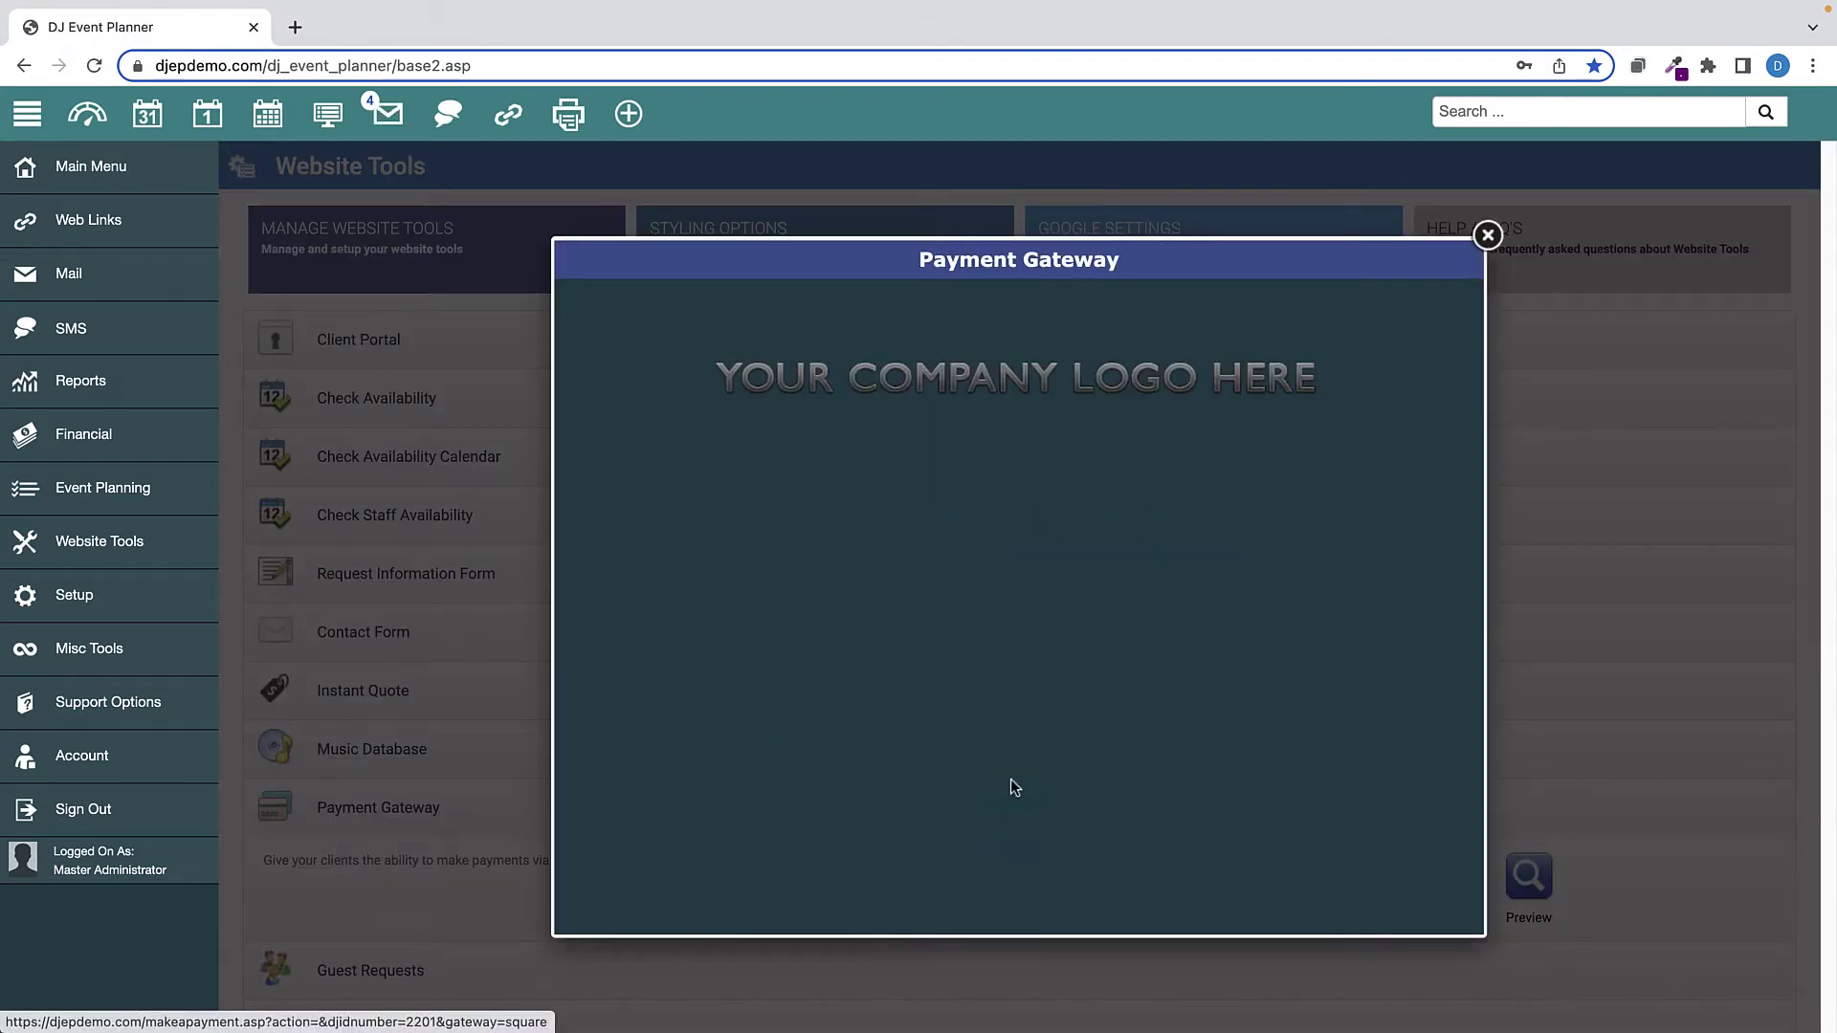
pyautogui.scroll(-2, 1012, 775)
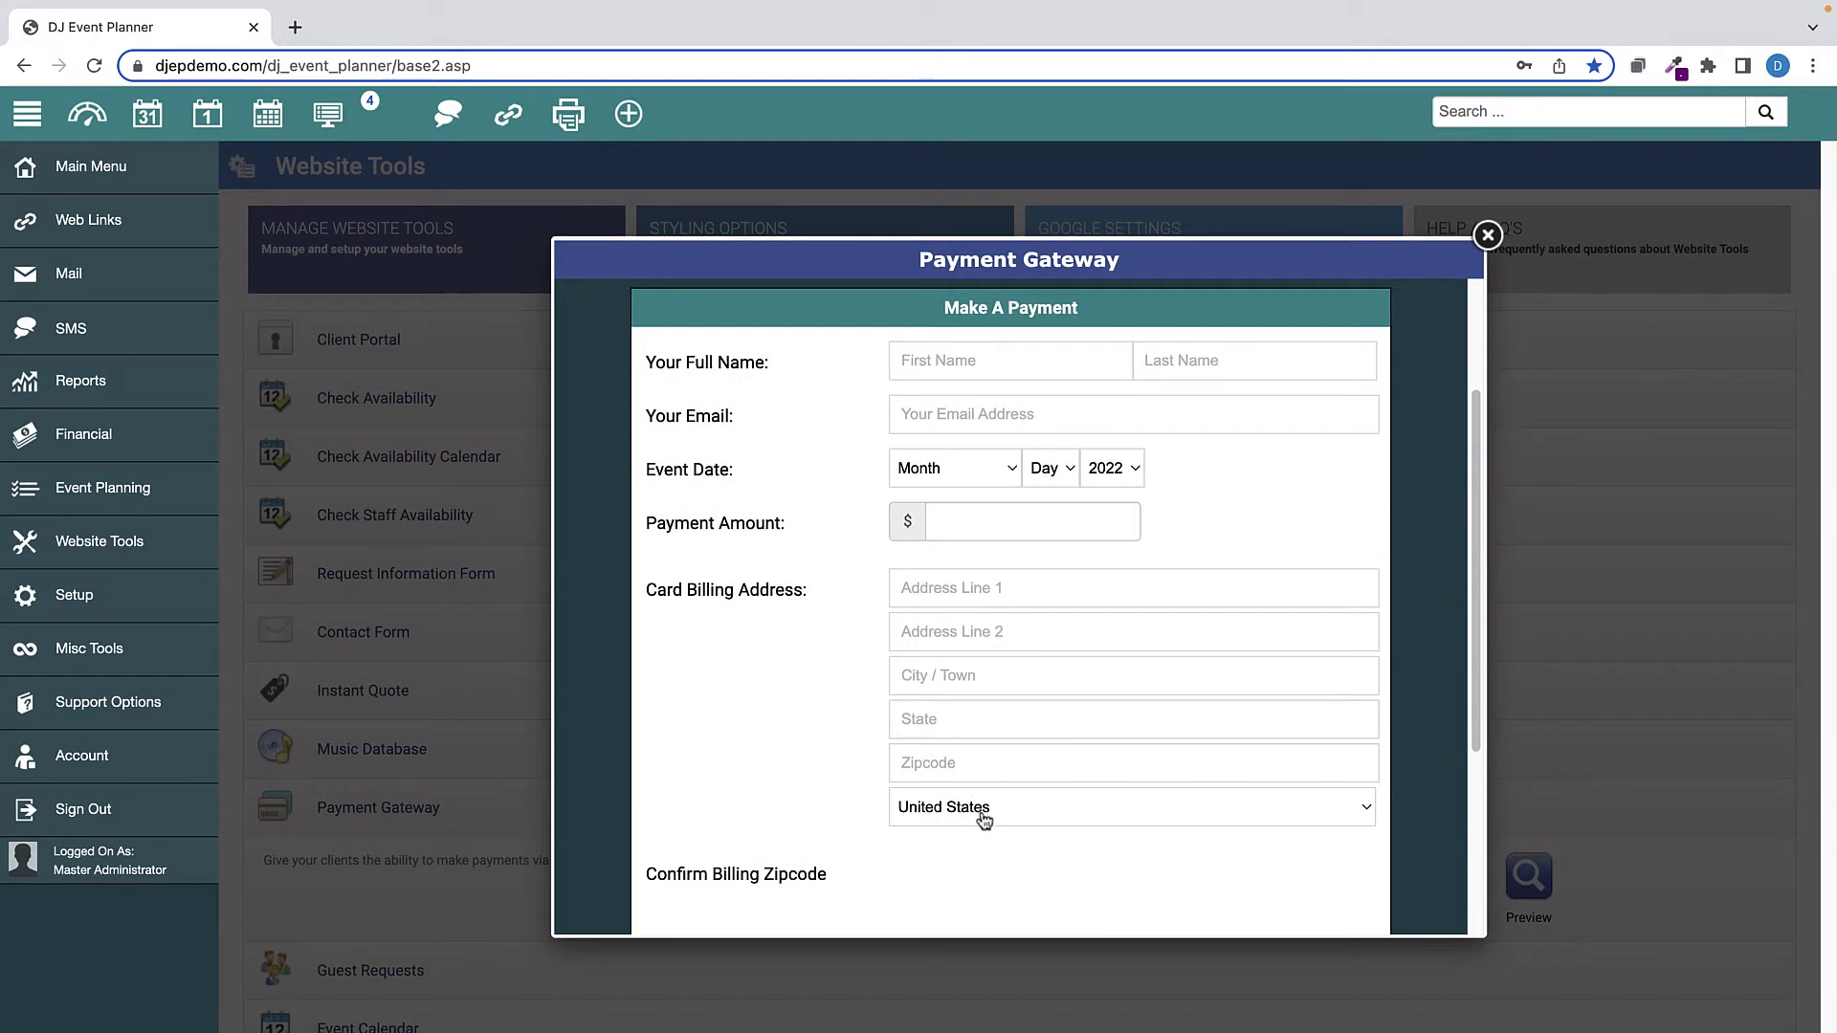
pyautogui.scroll(-5, 983, 818)
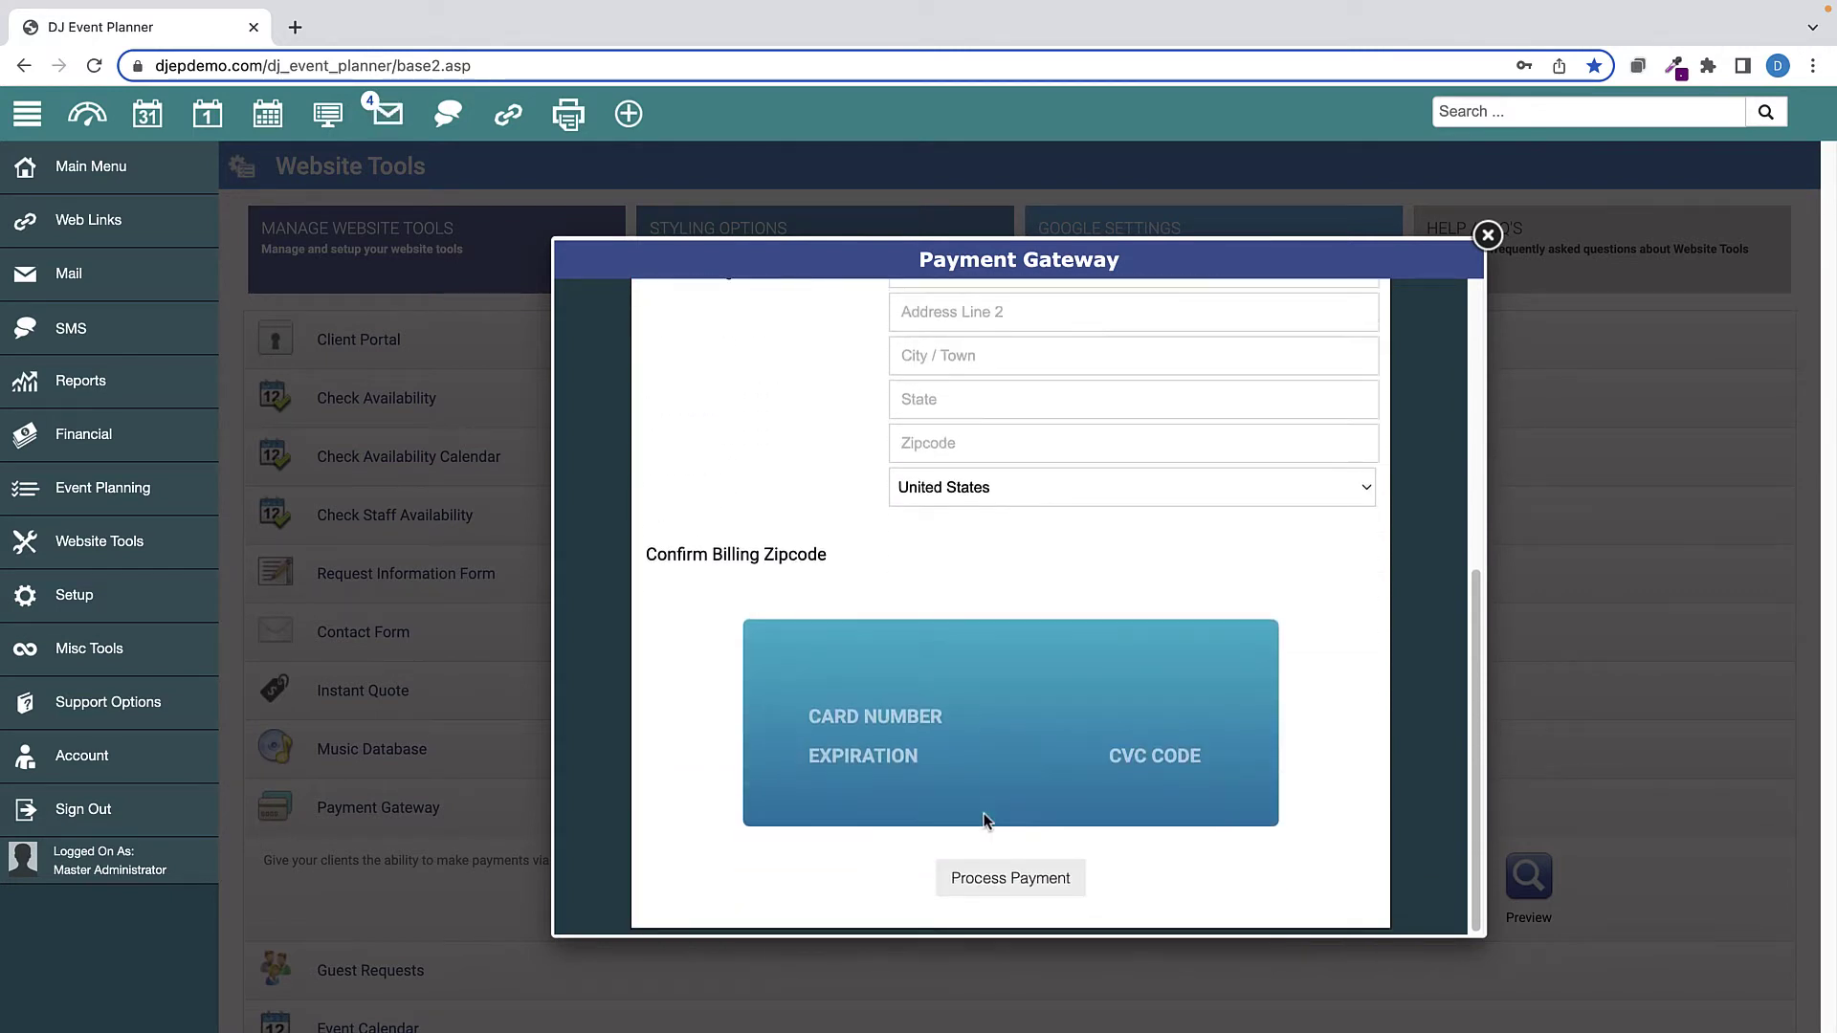
# Submit the empty payment form and dismiss the resulting validation errors.
pyautogui.click(1001, 880)
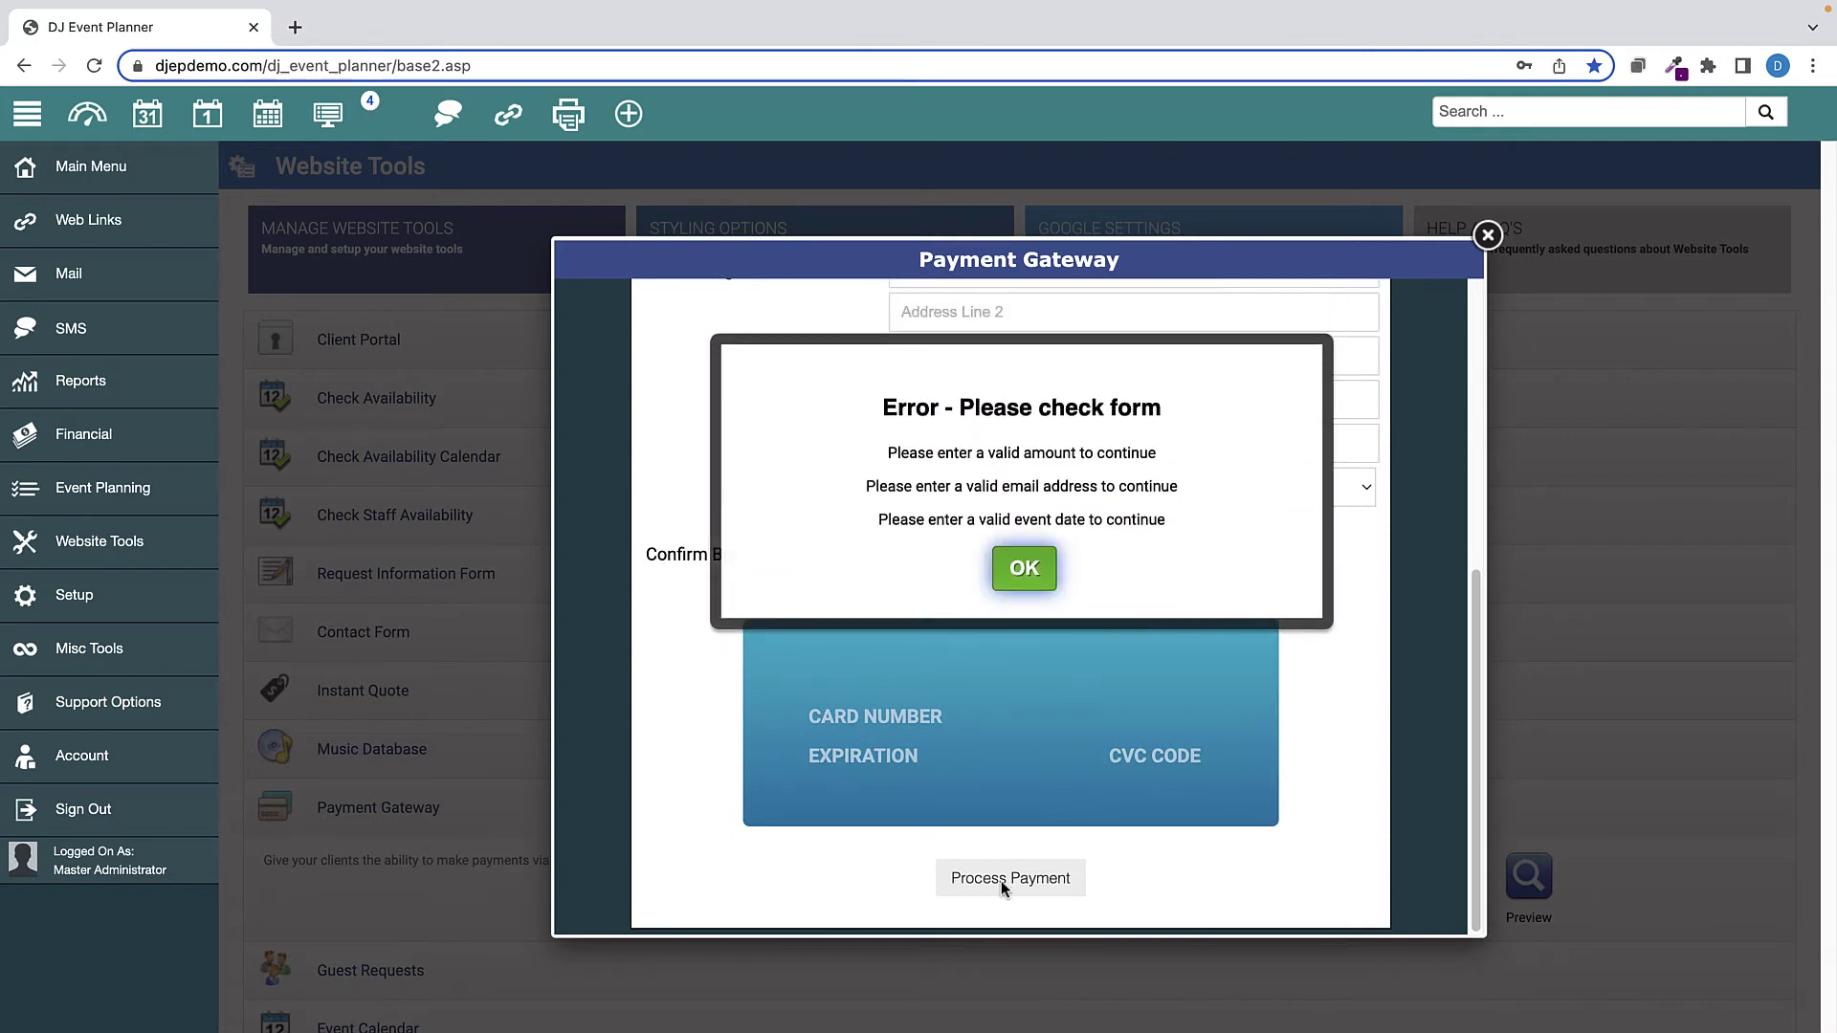
pyautogui.click(1027, 568)
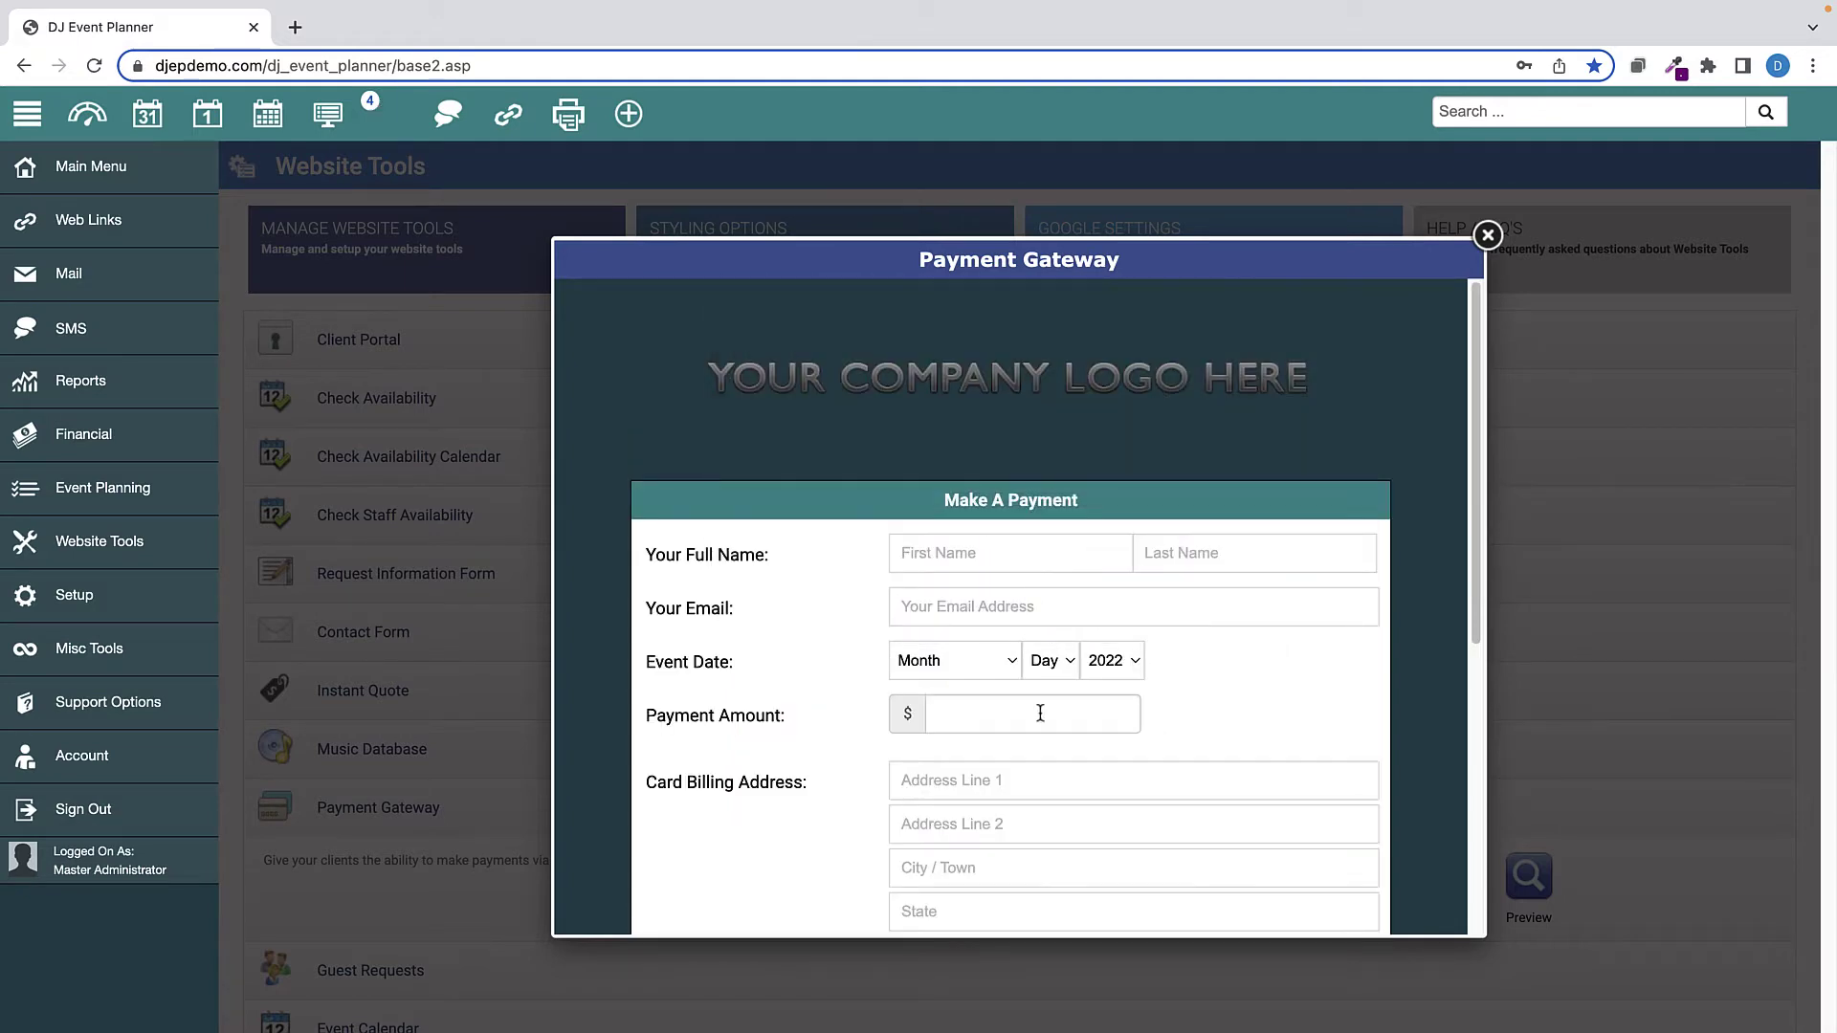
pyautogui.scroll(-2, 1037, 709)
pyautogui.scroll(2, 1040, 712)
# Close the payment preview and open the Addons export report's filter options under Reports > Export Data.
pyautogui.click(1487, 236)
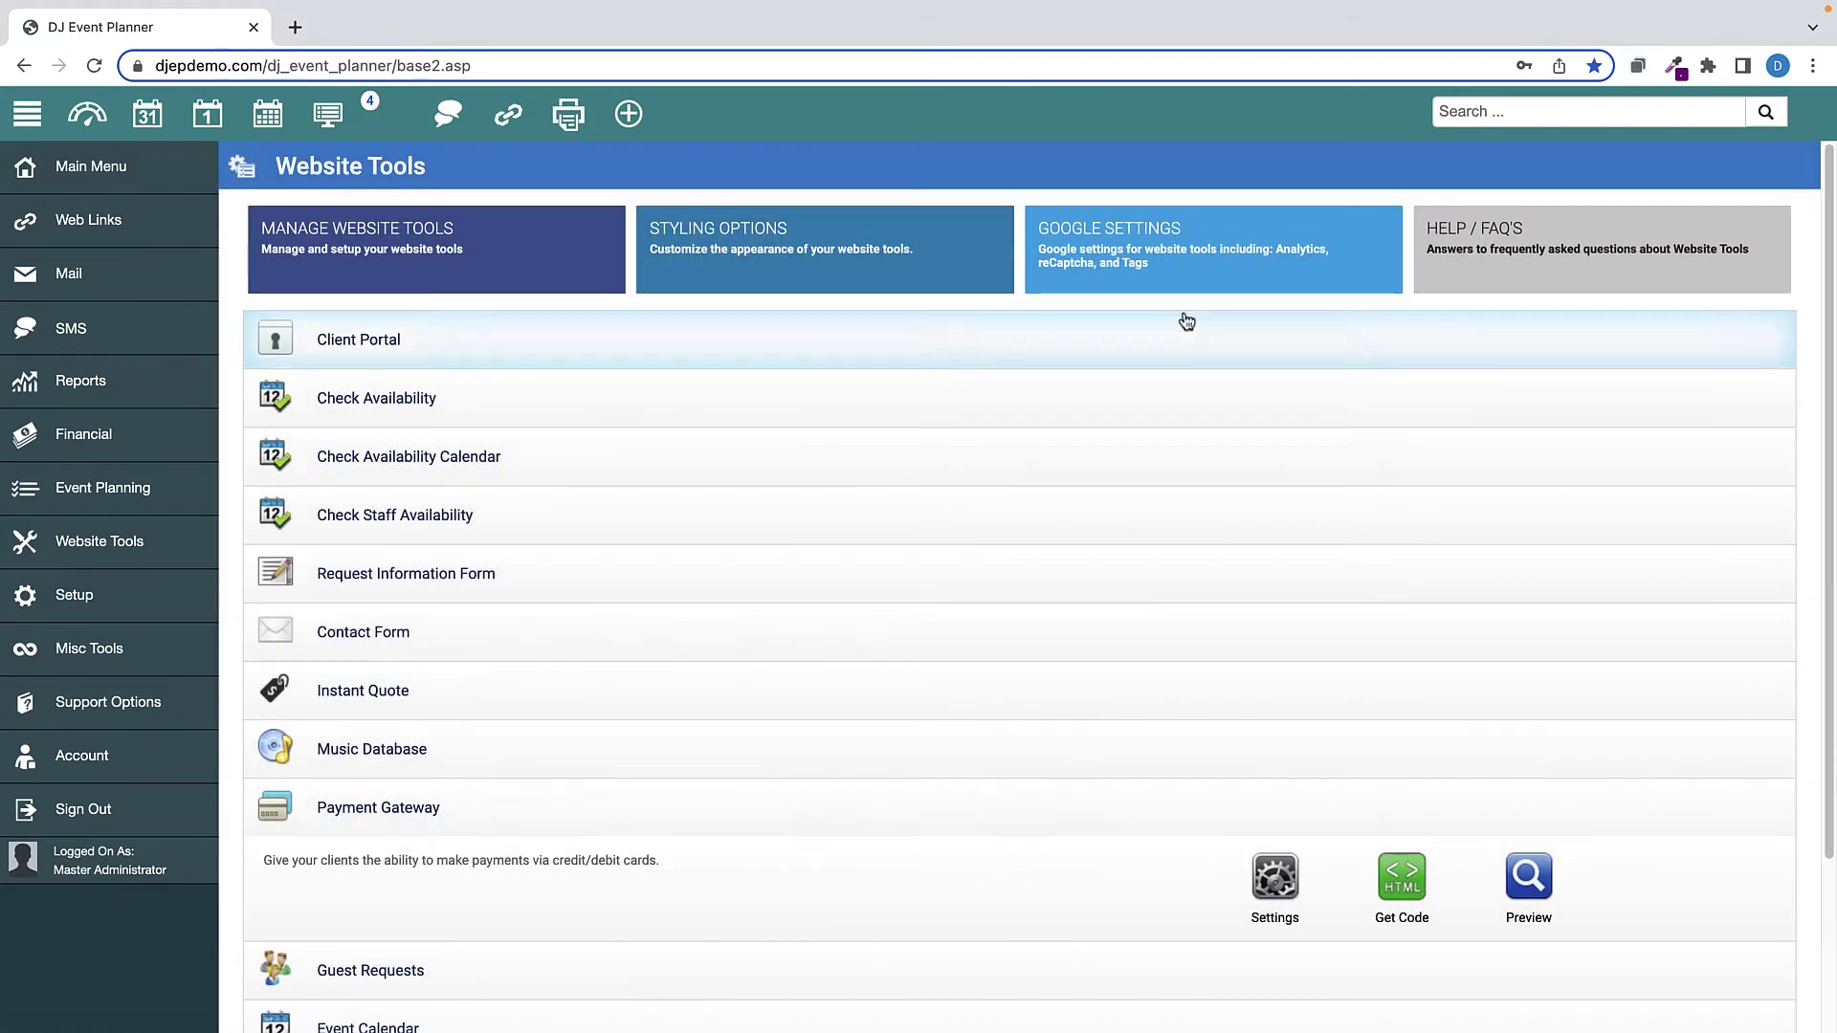
pyautogui.click(83, 382)
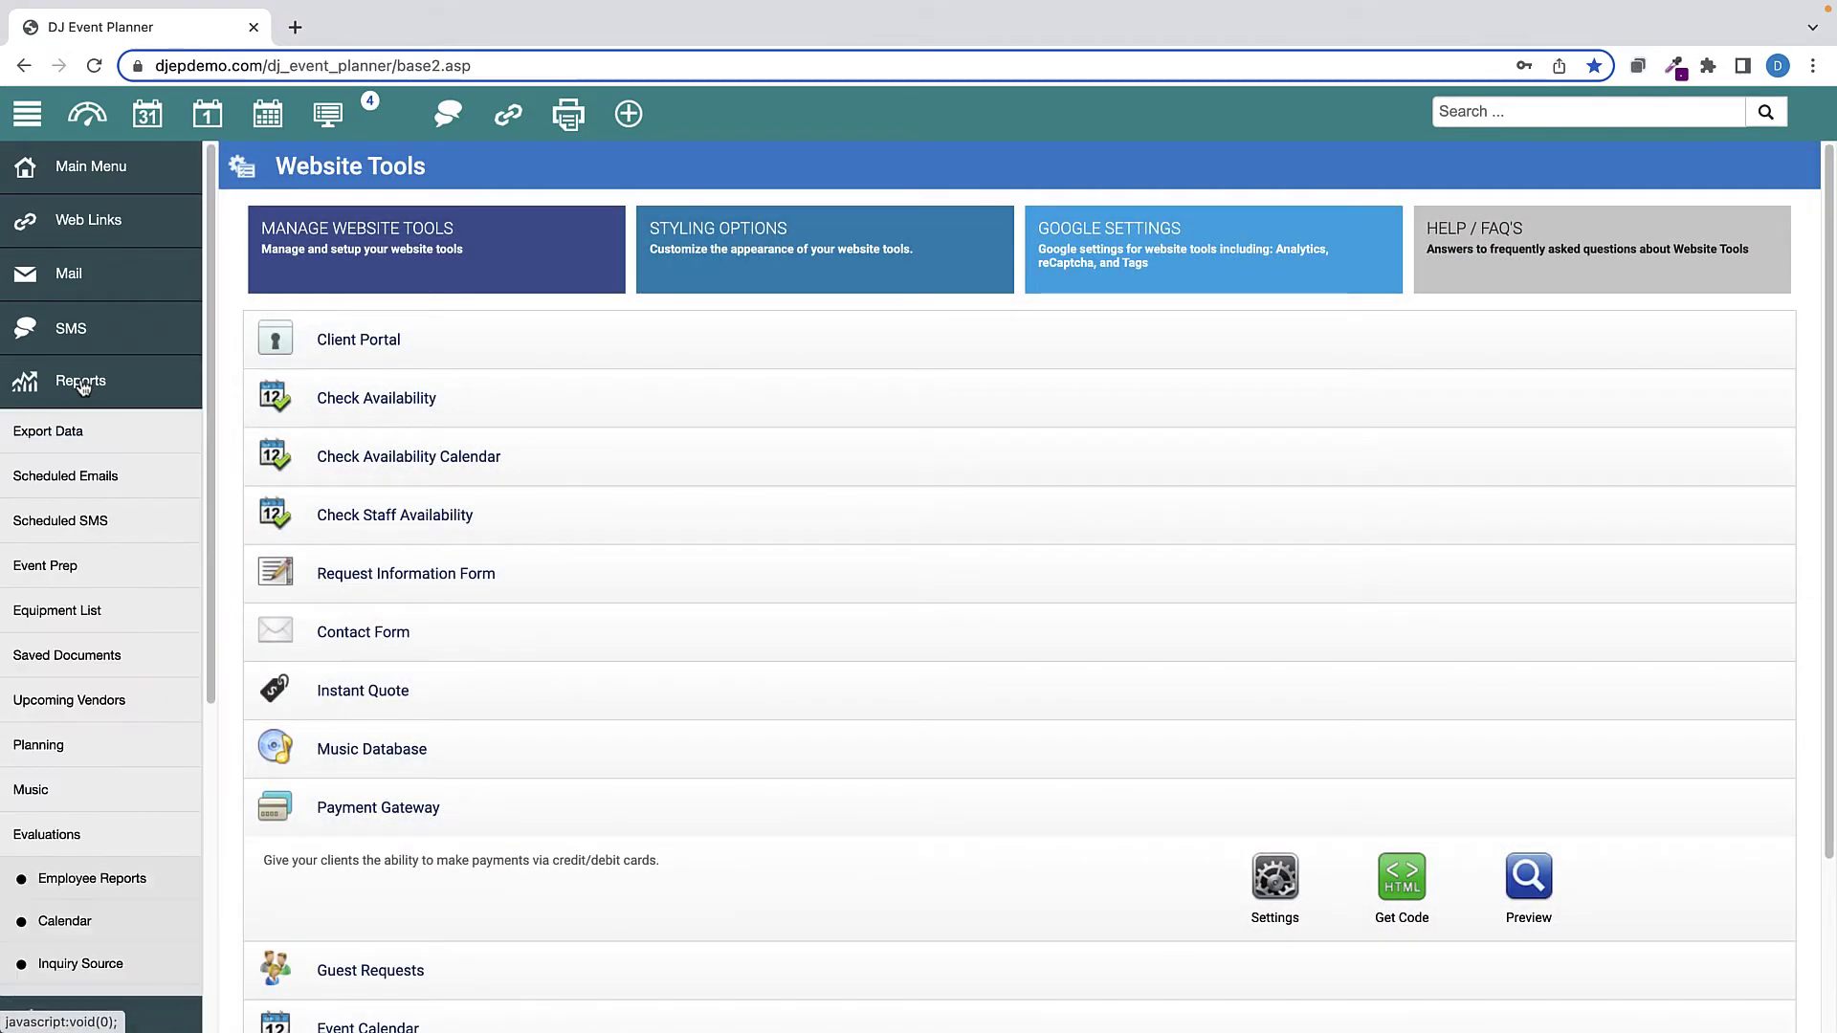
pyautogui.click(69, 440)
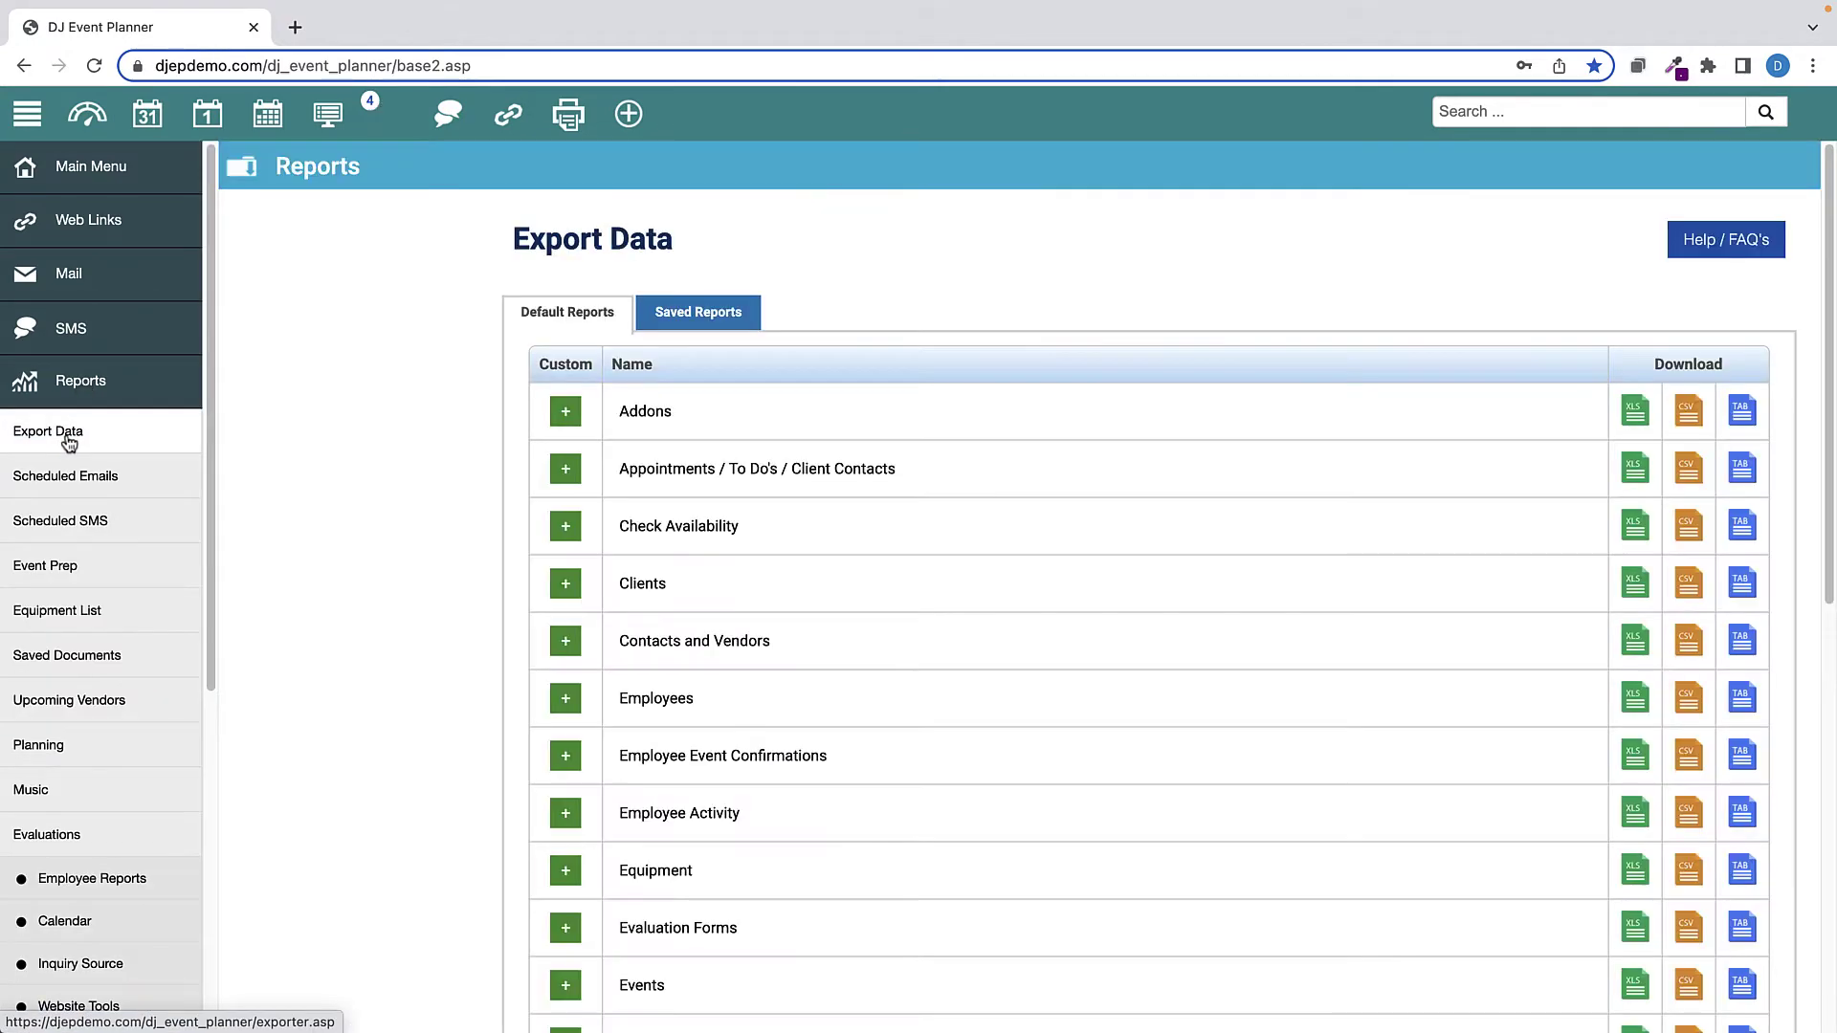
pyautogui.click(649, 424)
pyautogui.click(632, 326)
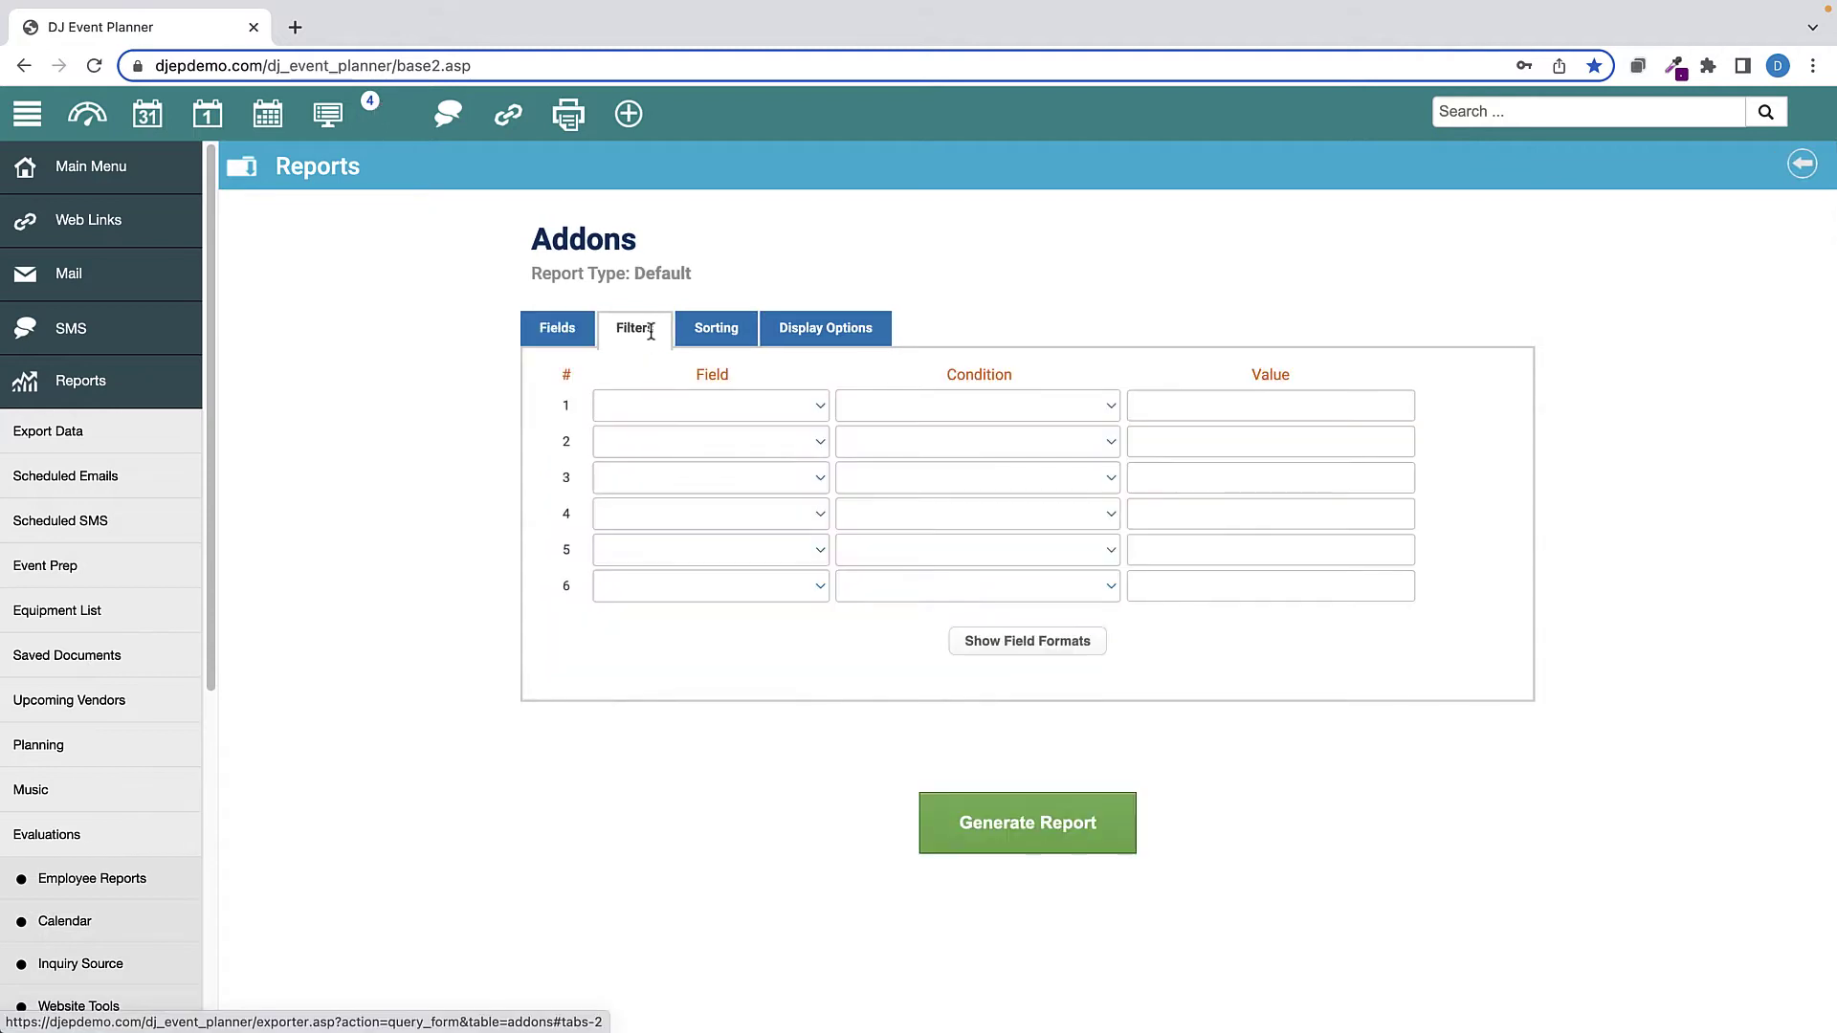
pyautogui.click(1088, 411)
pyautogui.click(1087, 411)
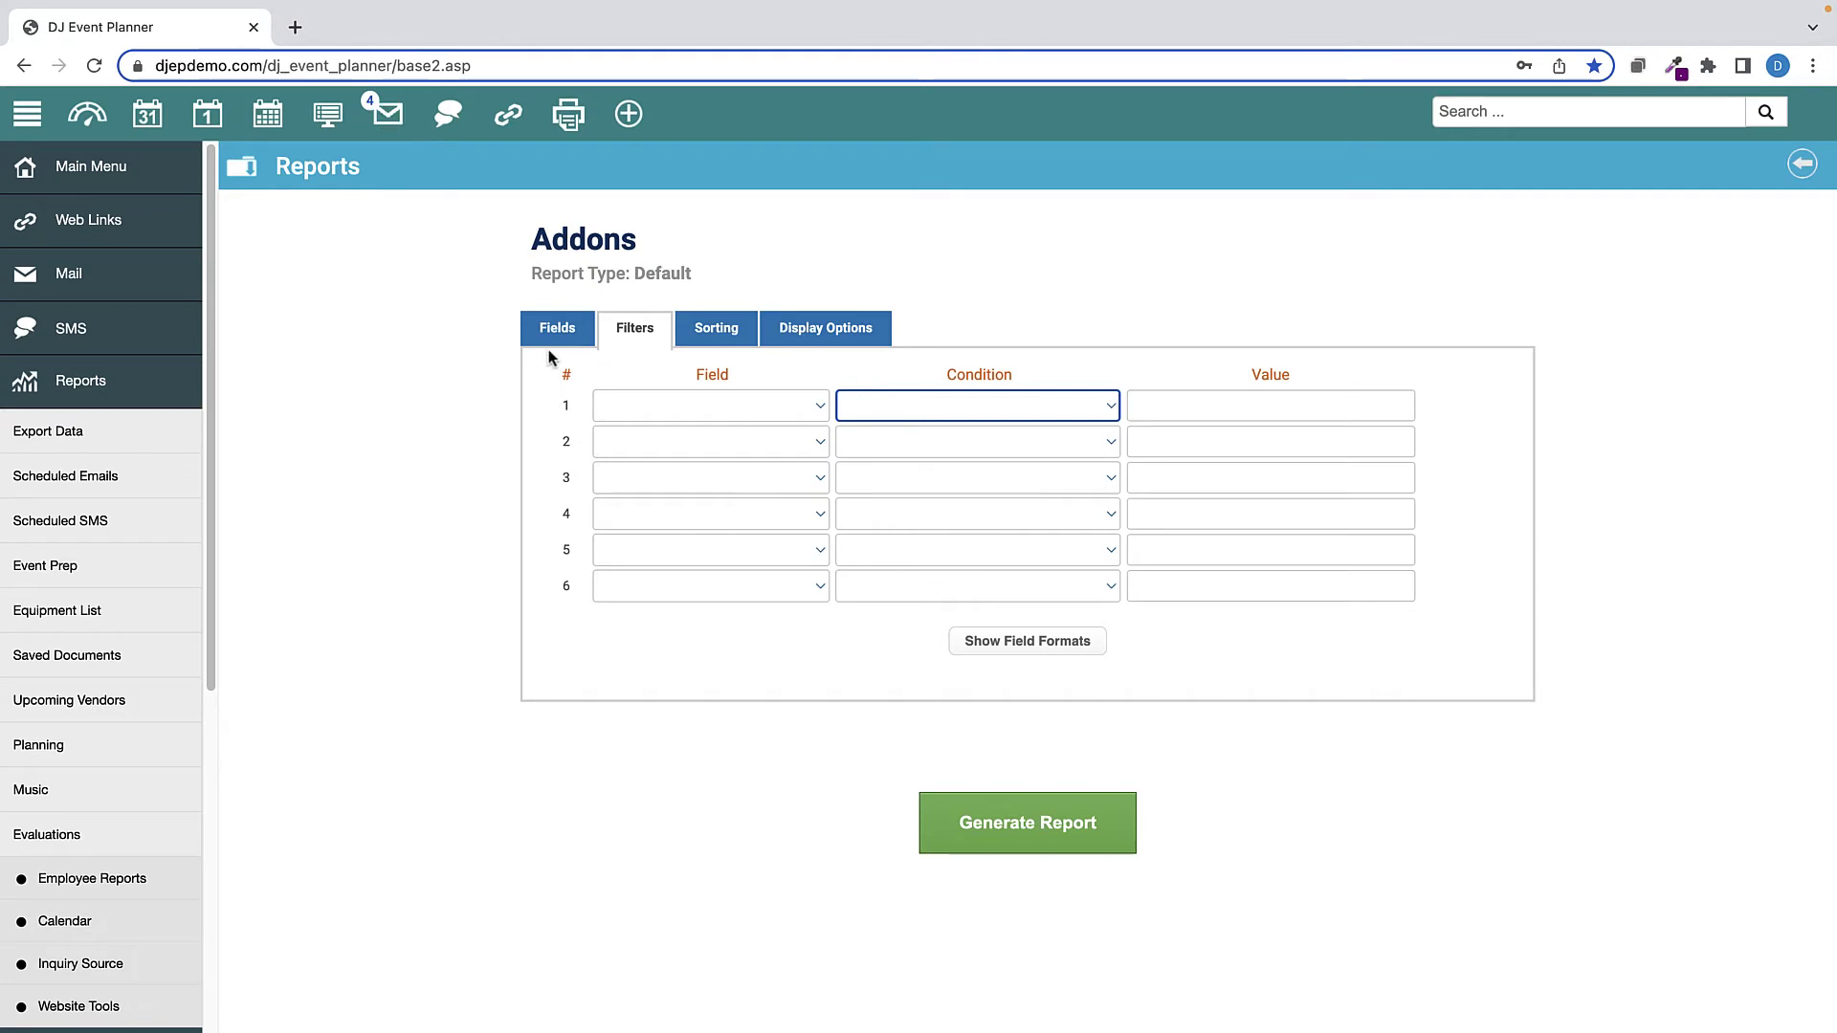
# Add Addon Notes to the Addons report's displayed fields.
pyautogui.click(553, 331)
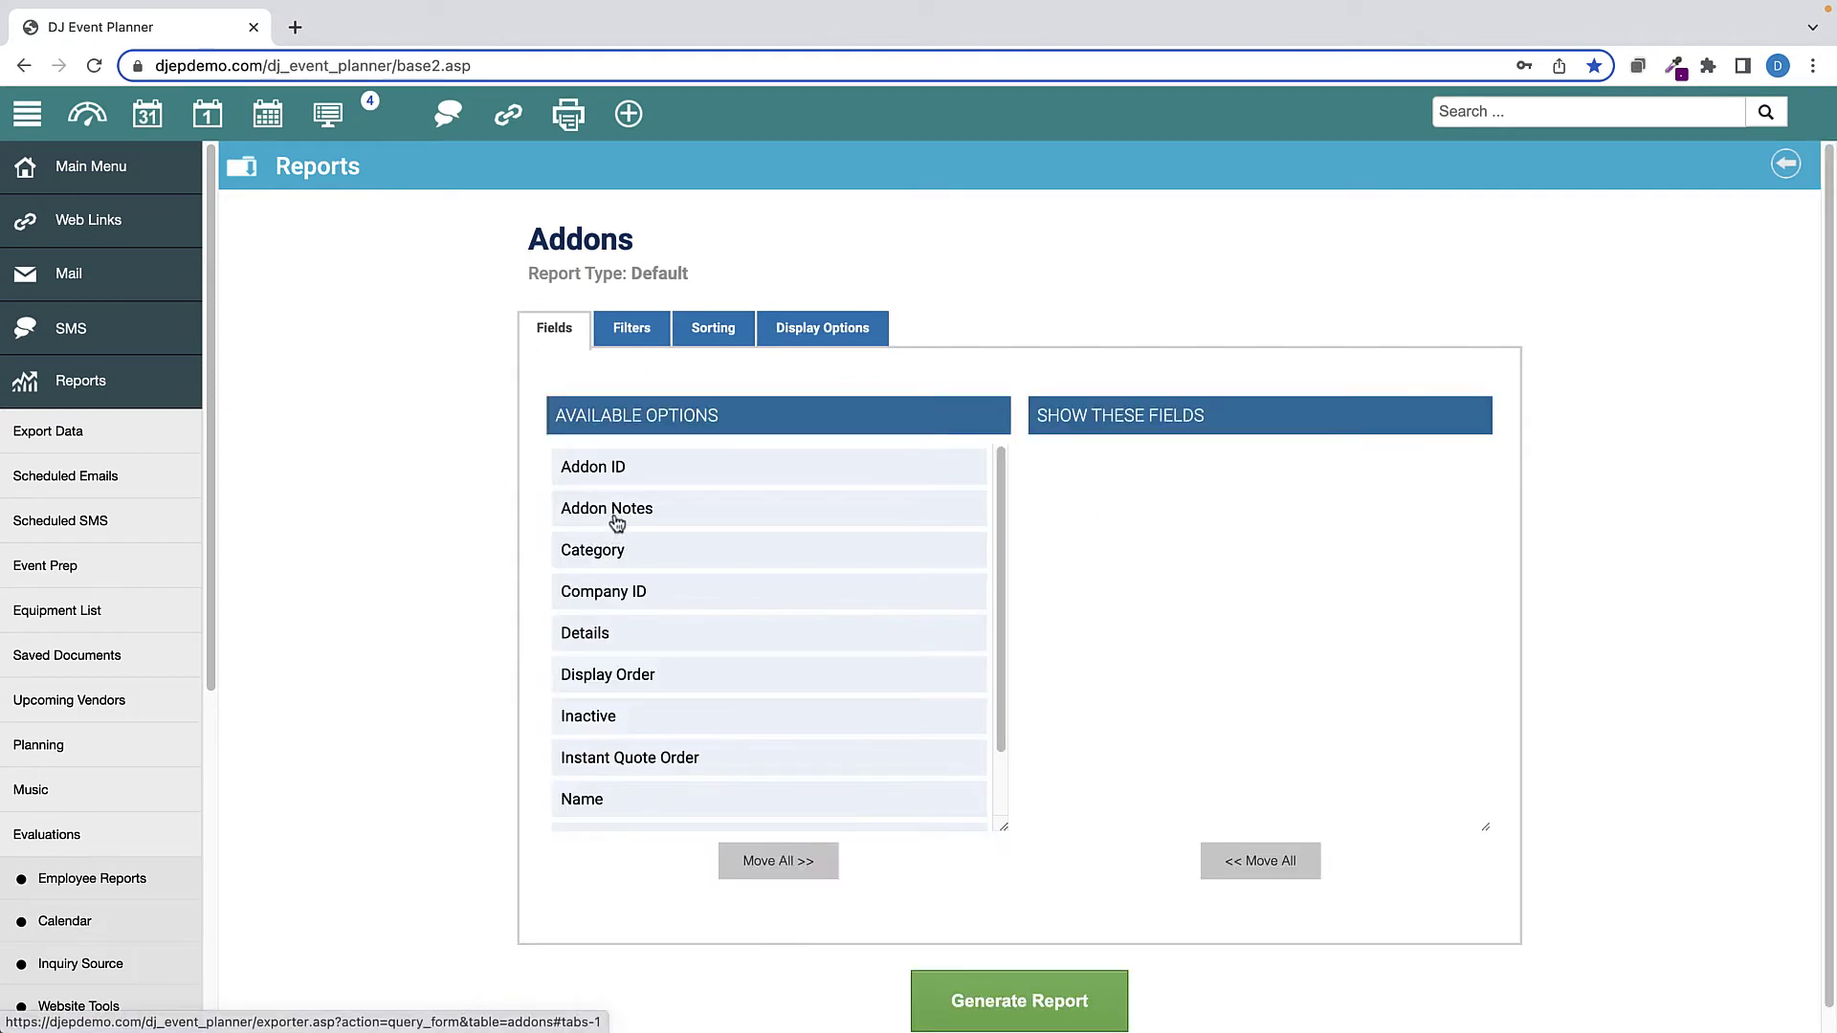
pyautogui.doubleClick(617, 524)
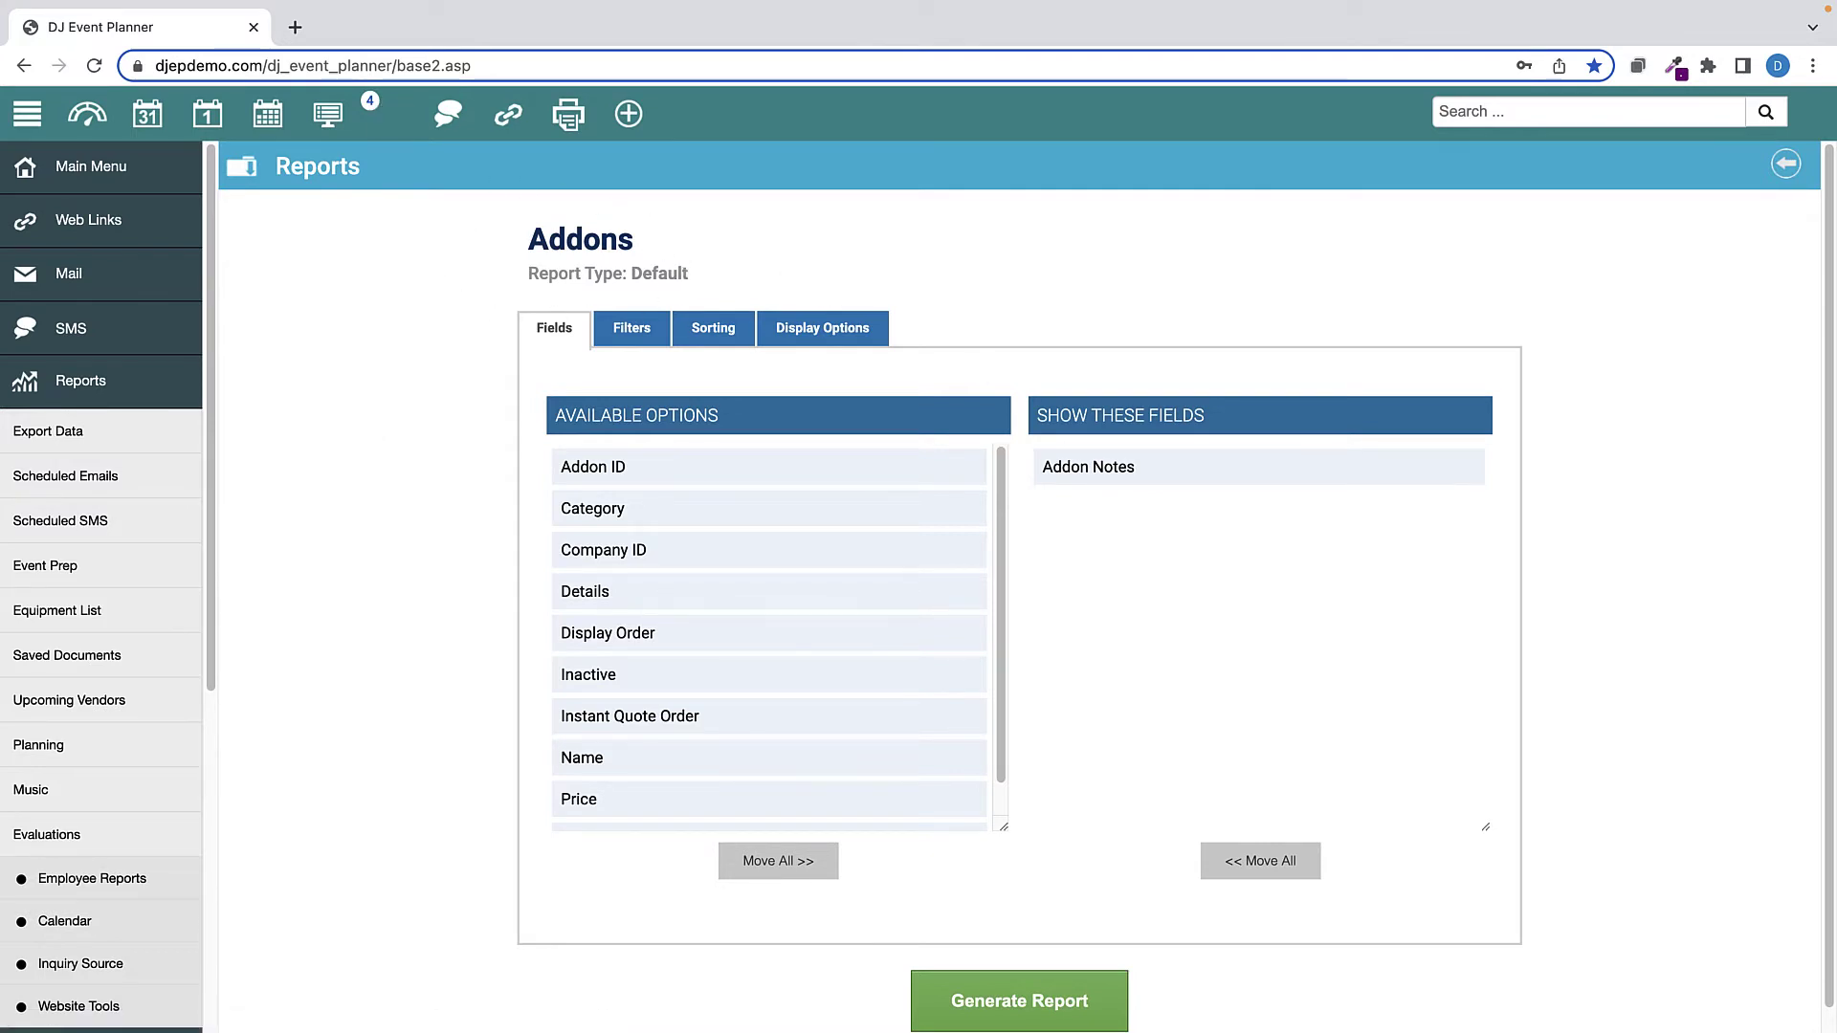
pyautogui.click(84, 388)
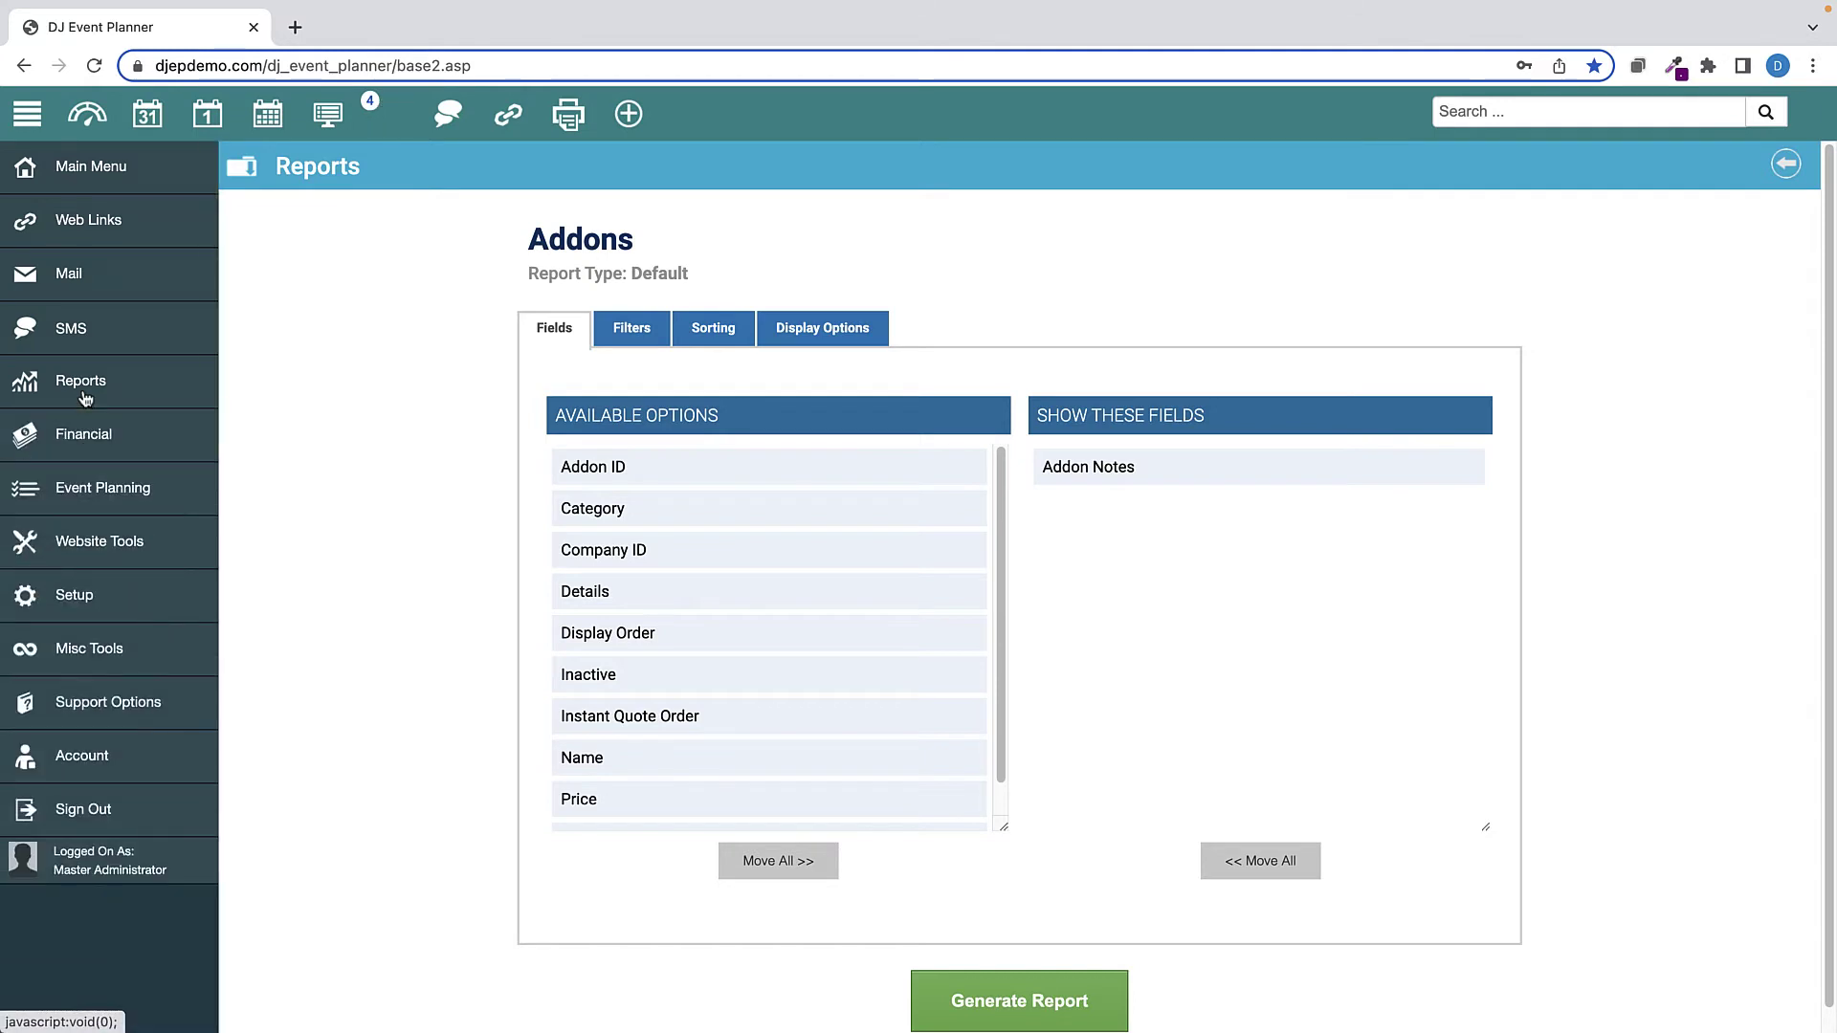
# Open the Email Connection Testing page from the Setup > Email mail server settings.
pyautogui.click(83, 597)
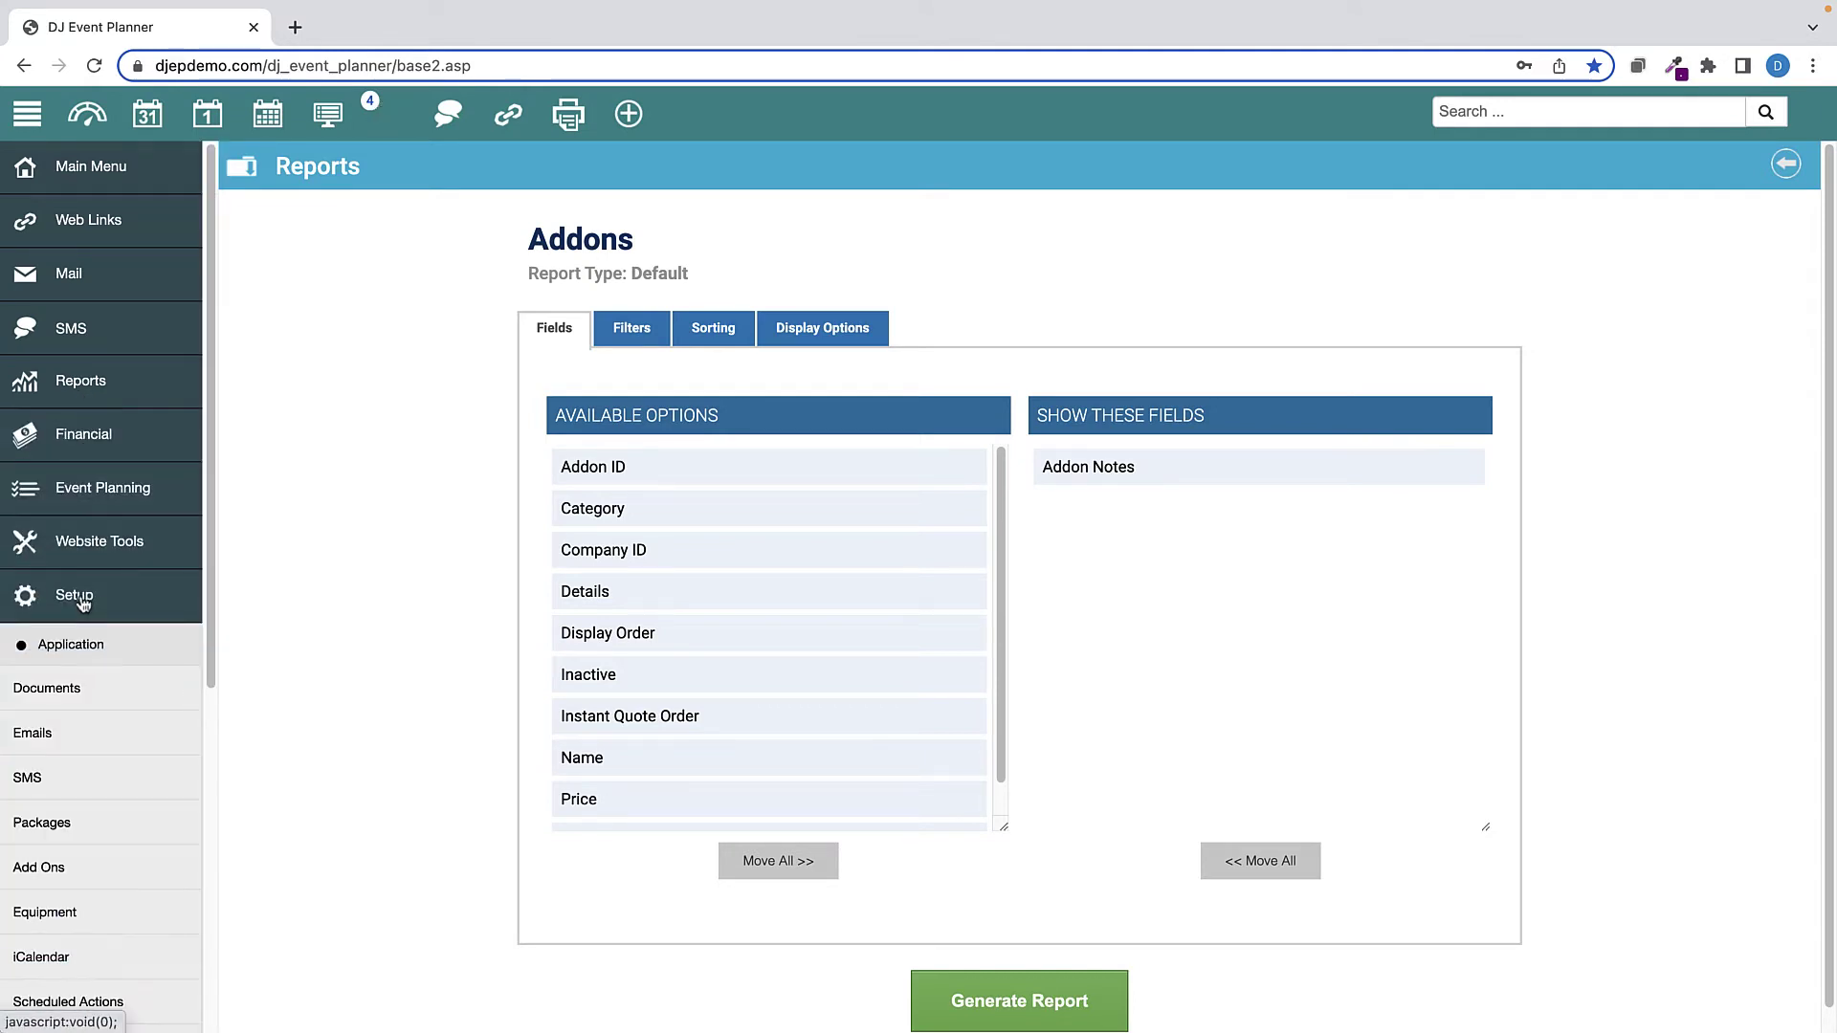
pyautogui.click(34, 736)
pyautogui.click(783, 256)
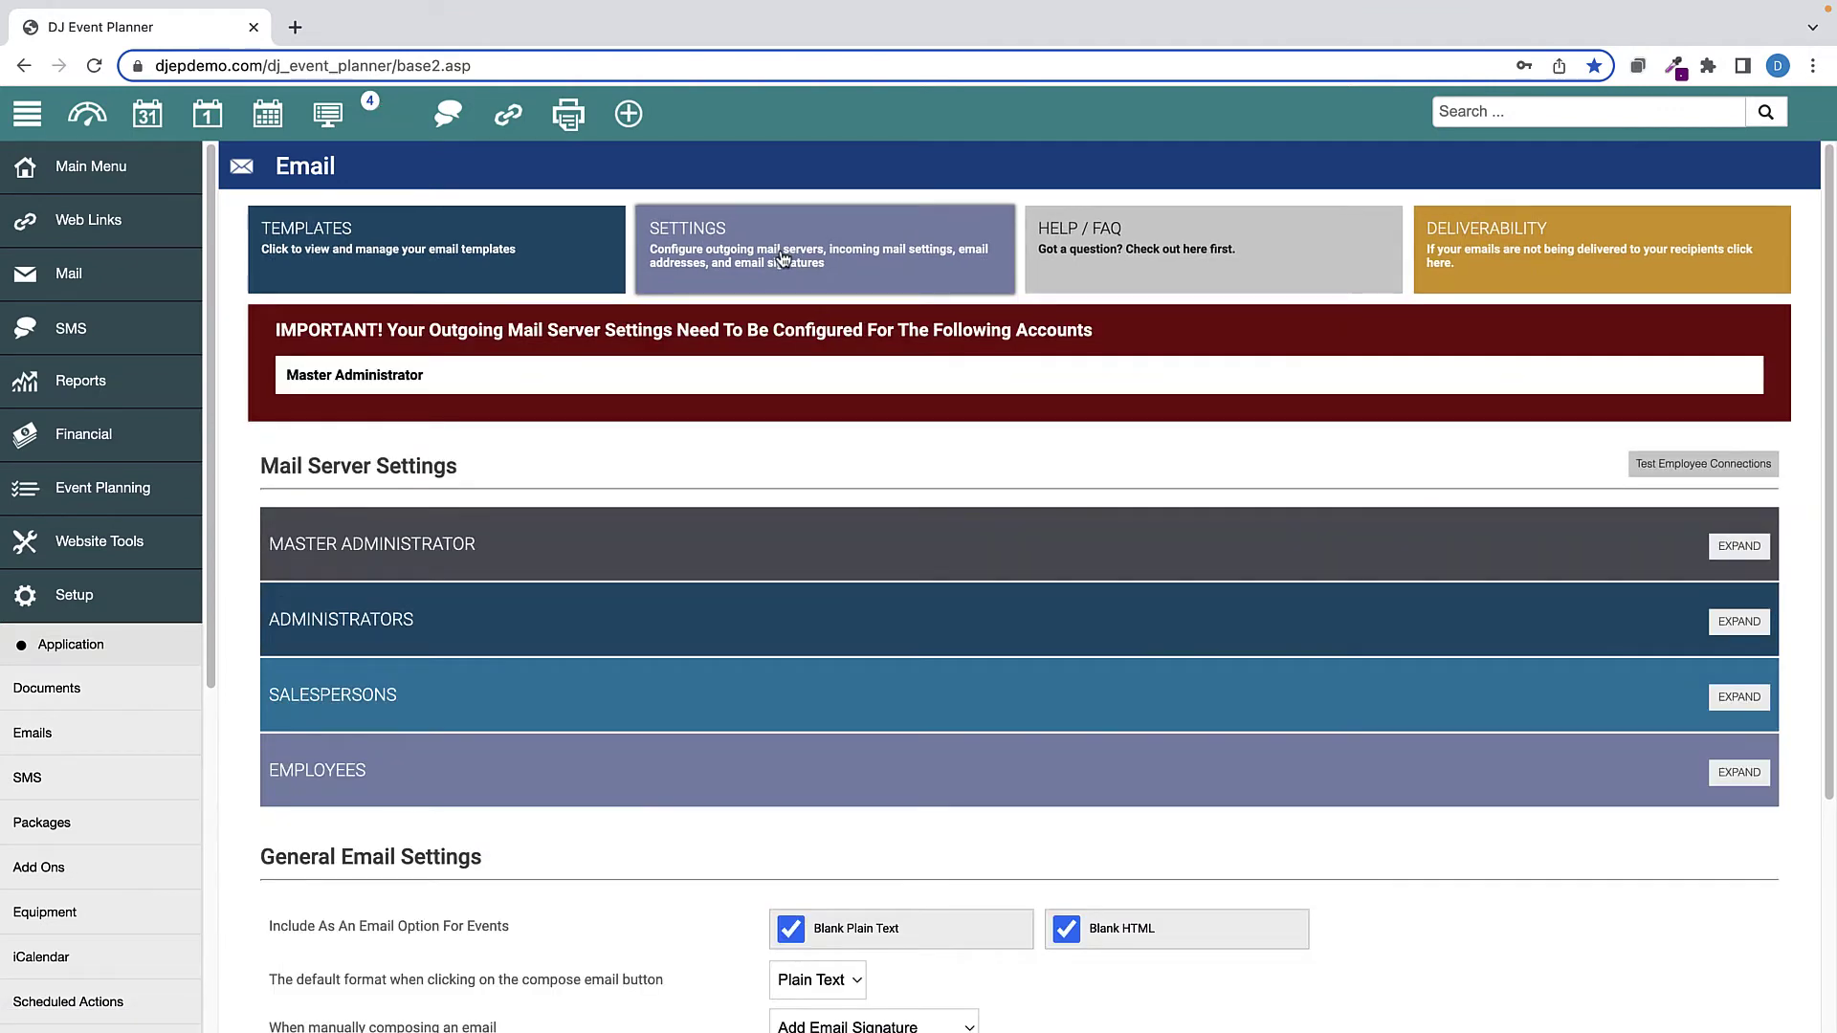
pyautogui.click(1729, 480)
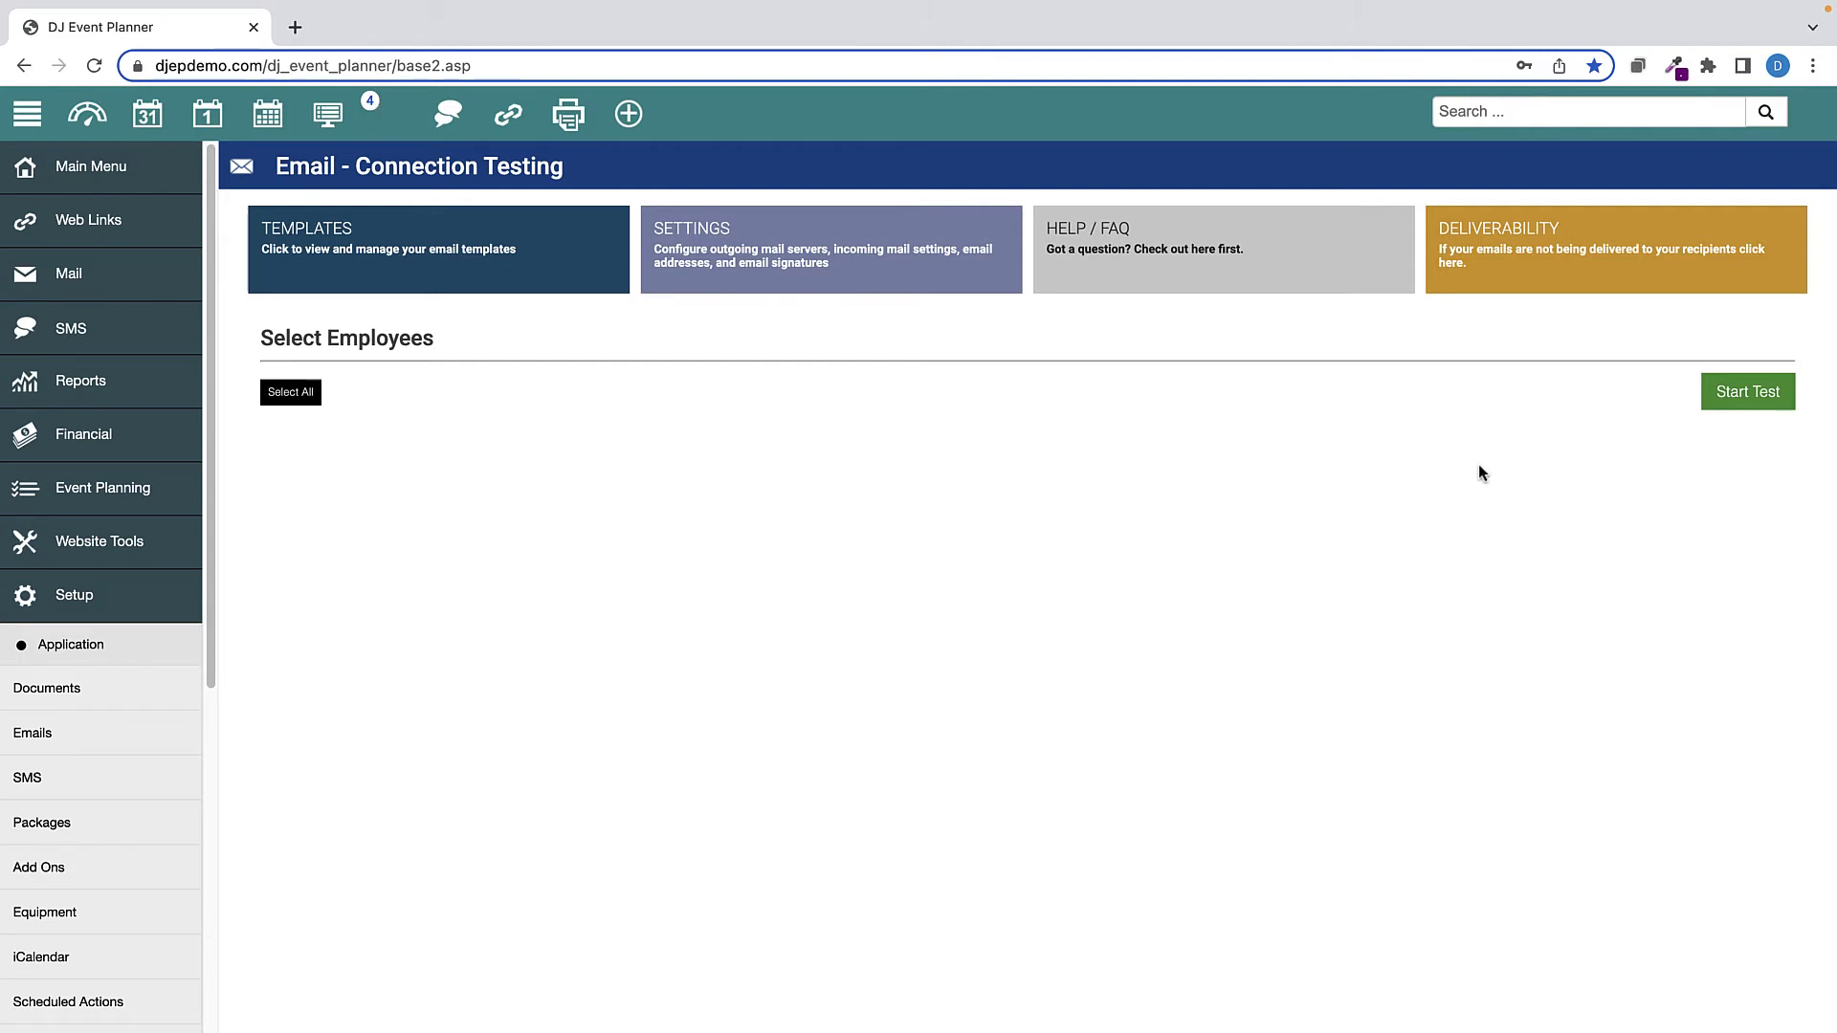
pyautogui.click(61, 596)
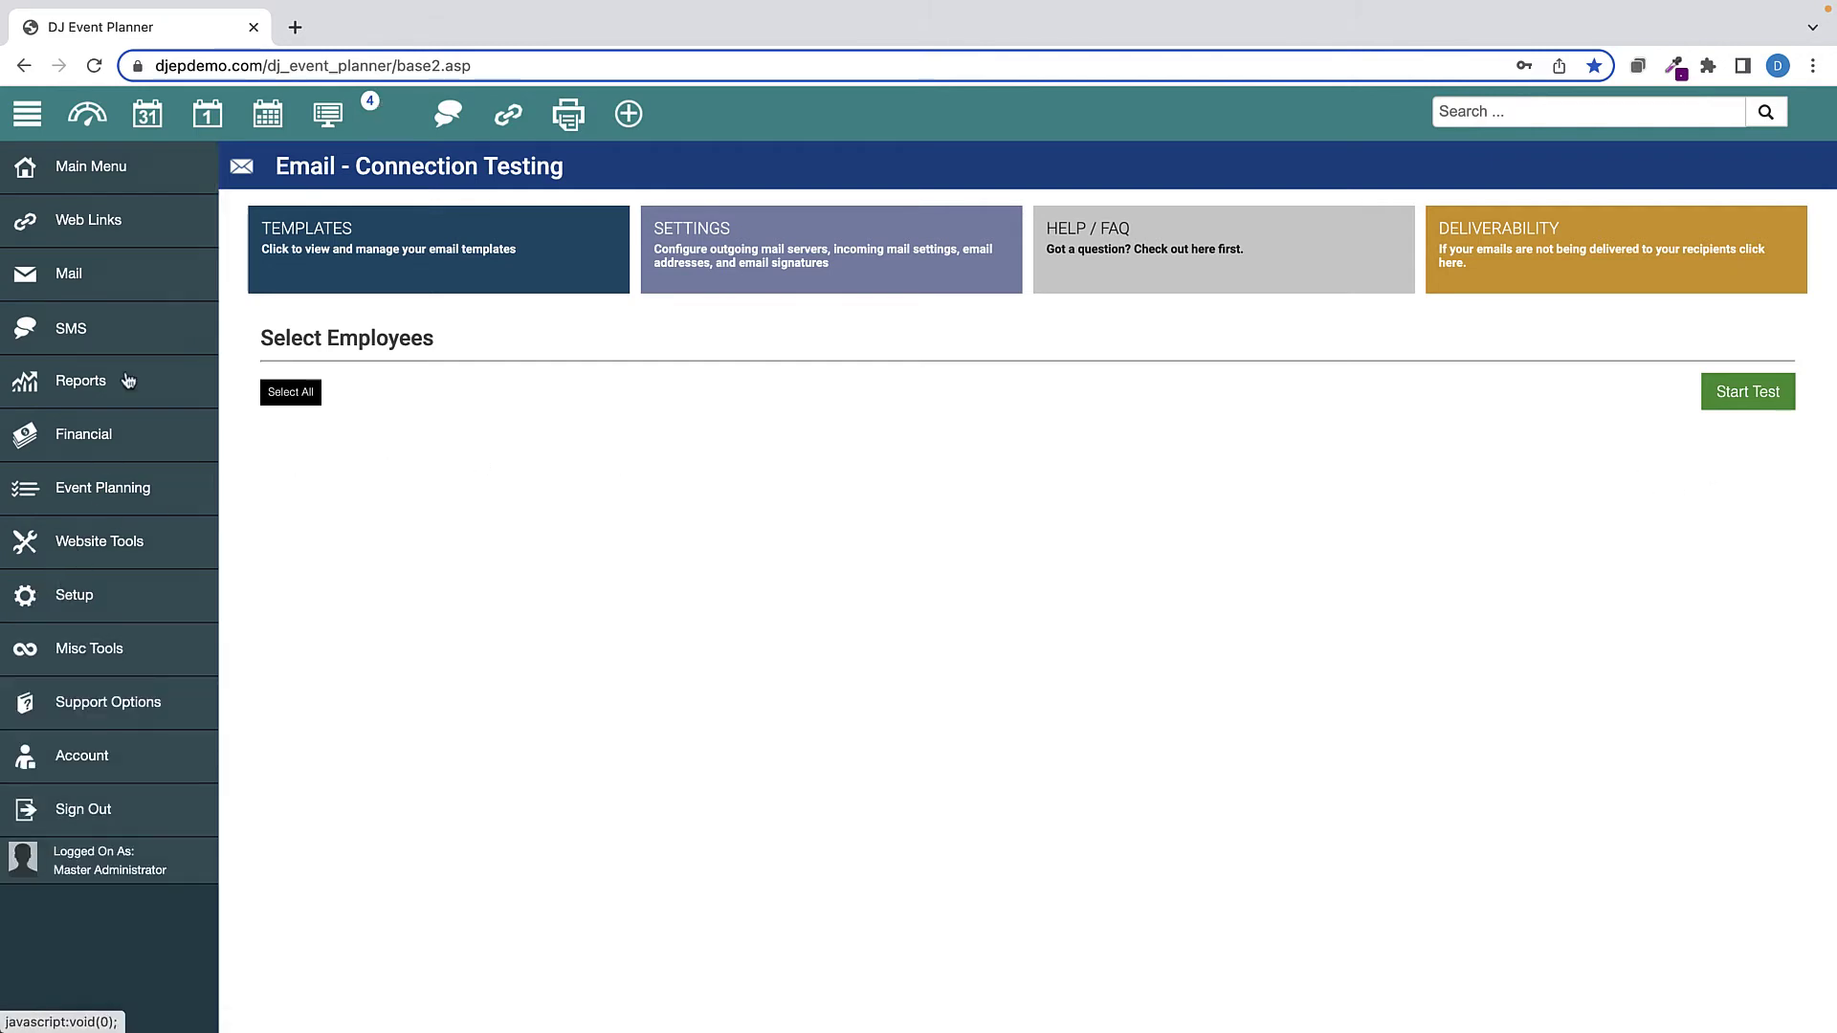
# From the monthly calendar, inspect the Google Calendar warning and the Google Calendars settings flagging calendar #1.
pyautogui.click(147, 117)
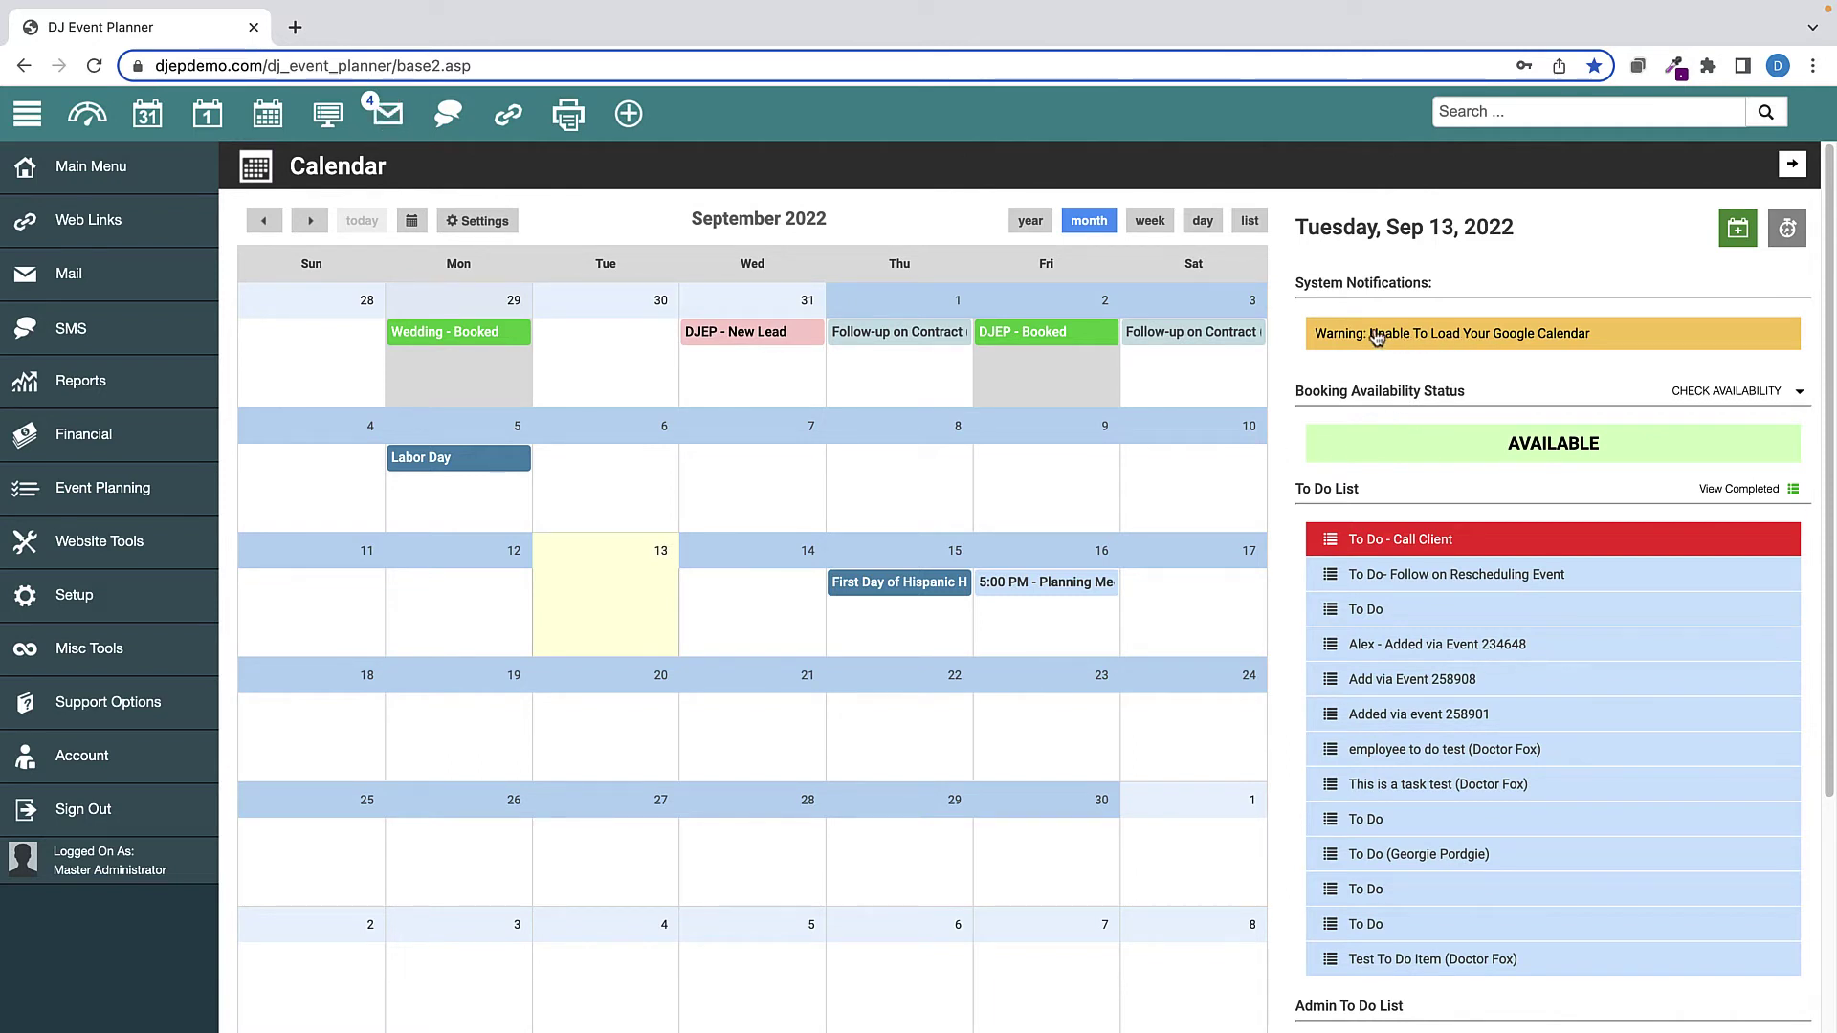
pyautogui.click(1569, 343)
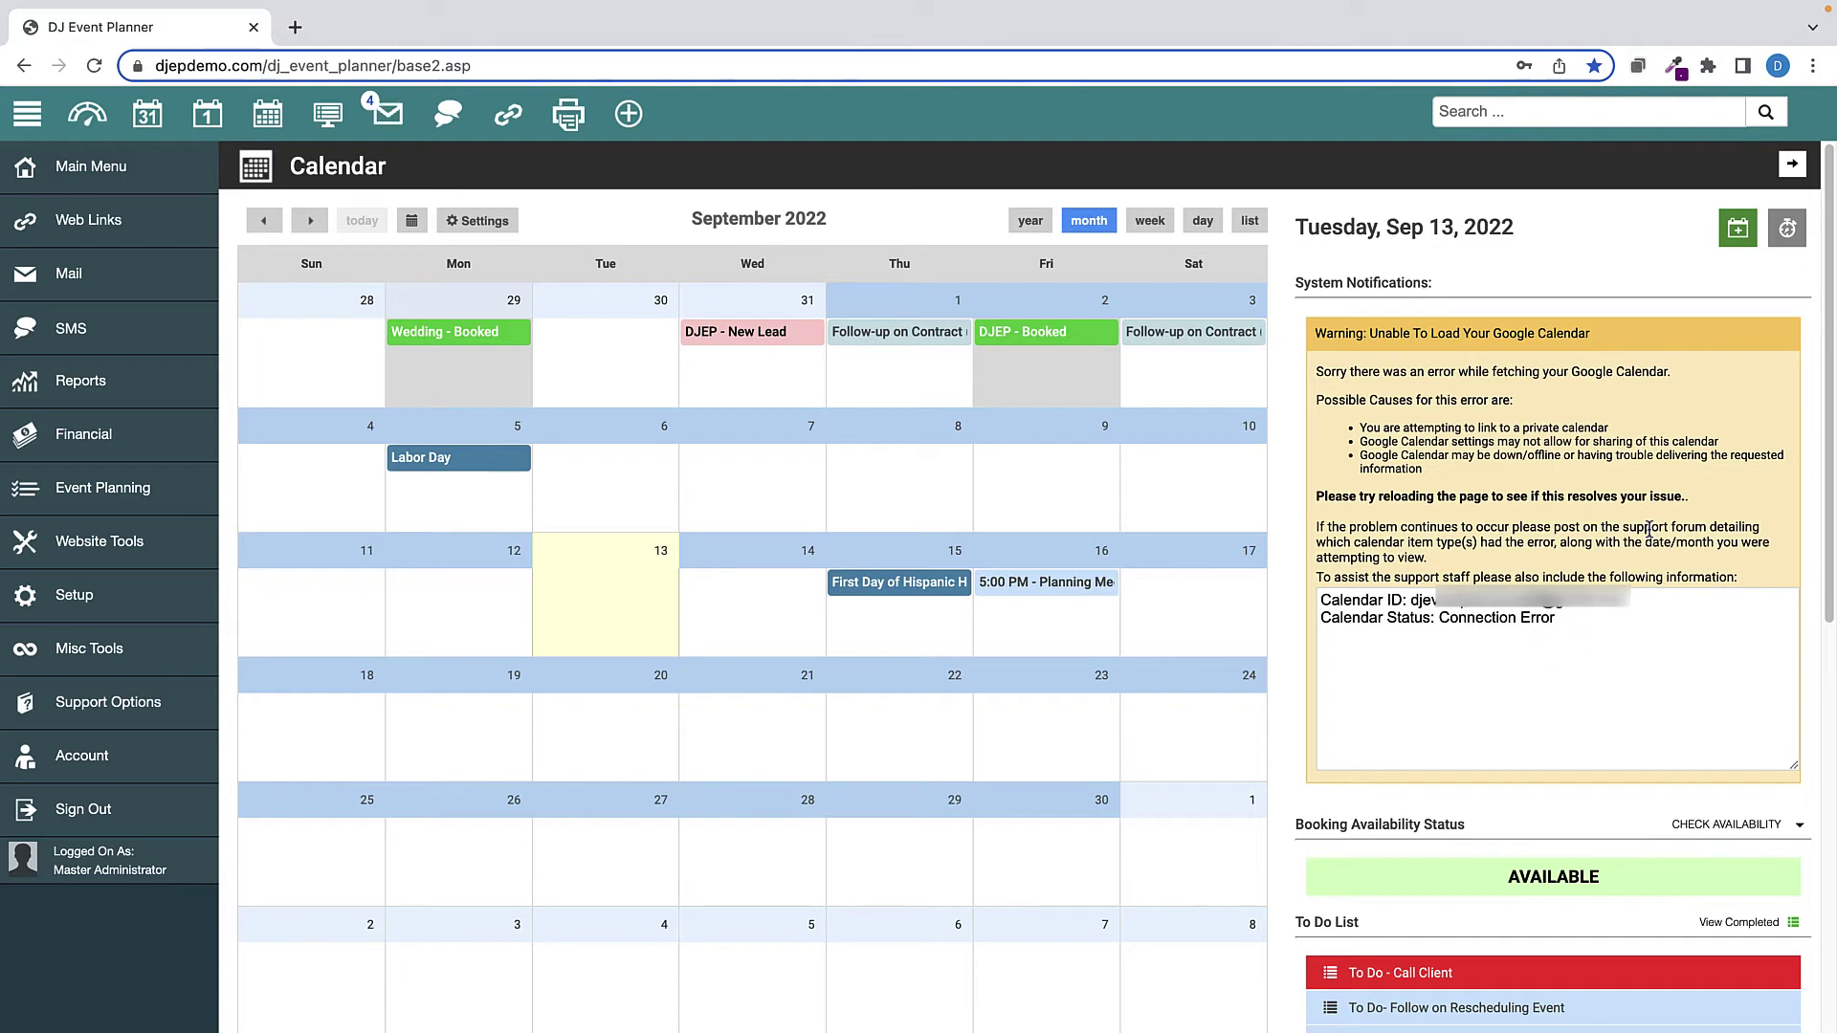
pyautogui.click(488, 225)
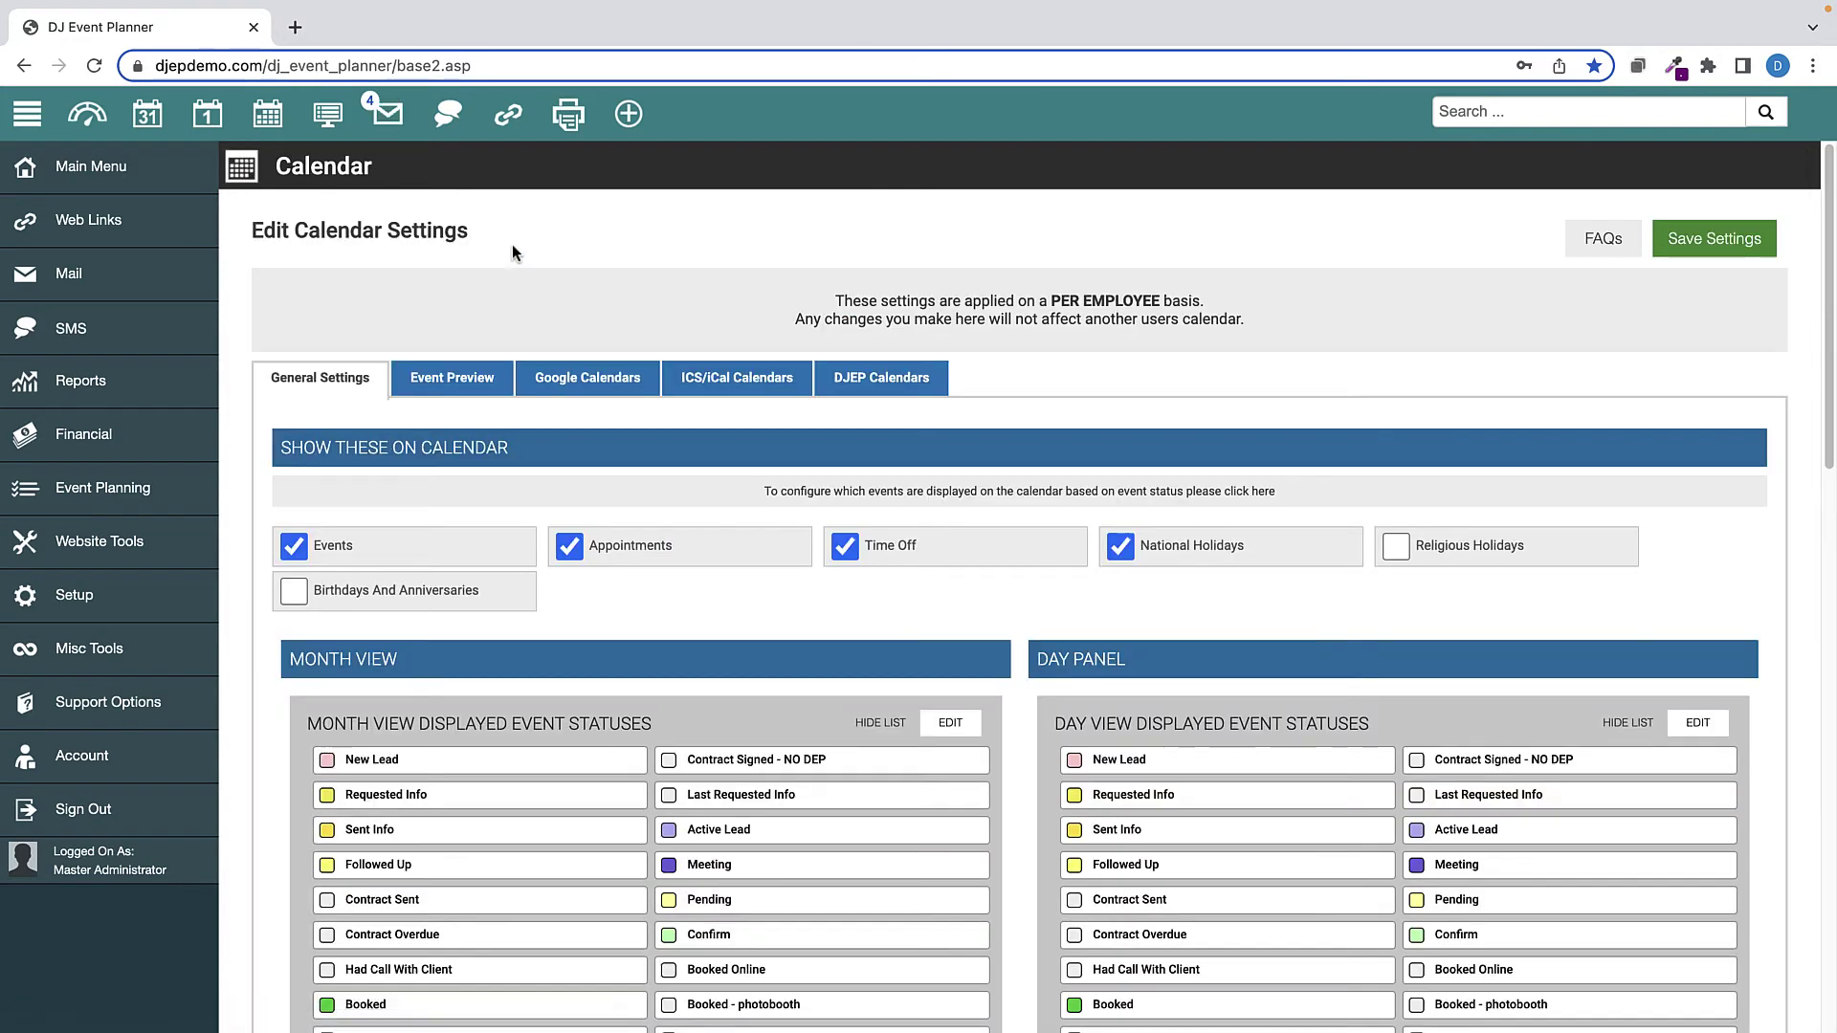
pyautogui.click(617, 385)
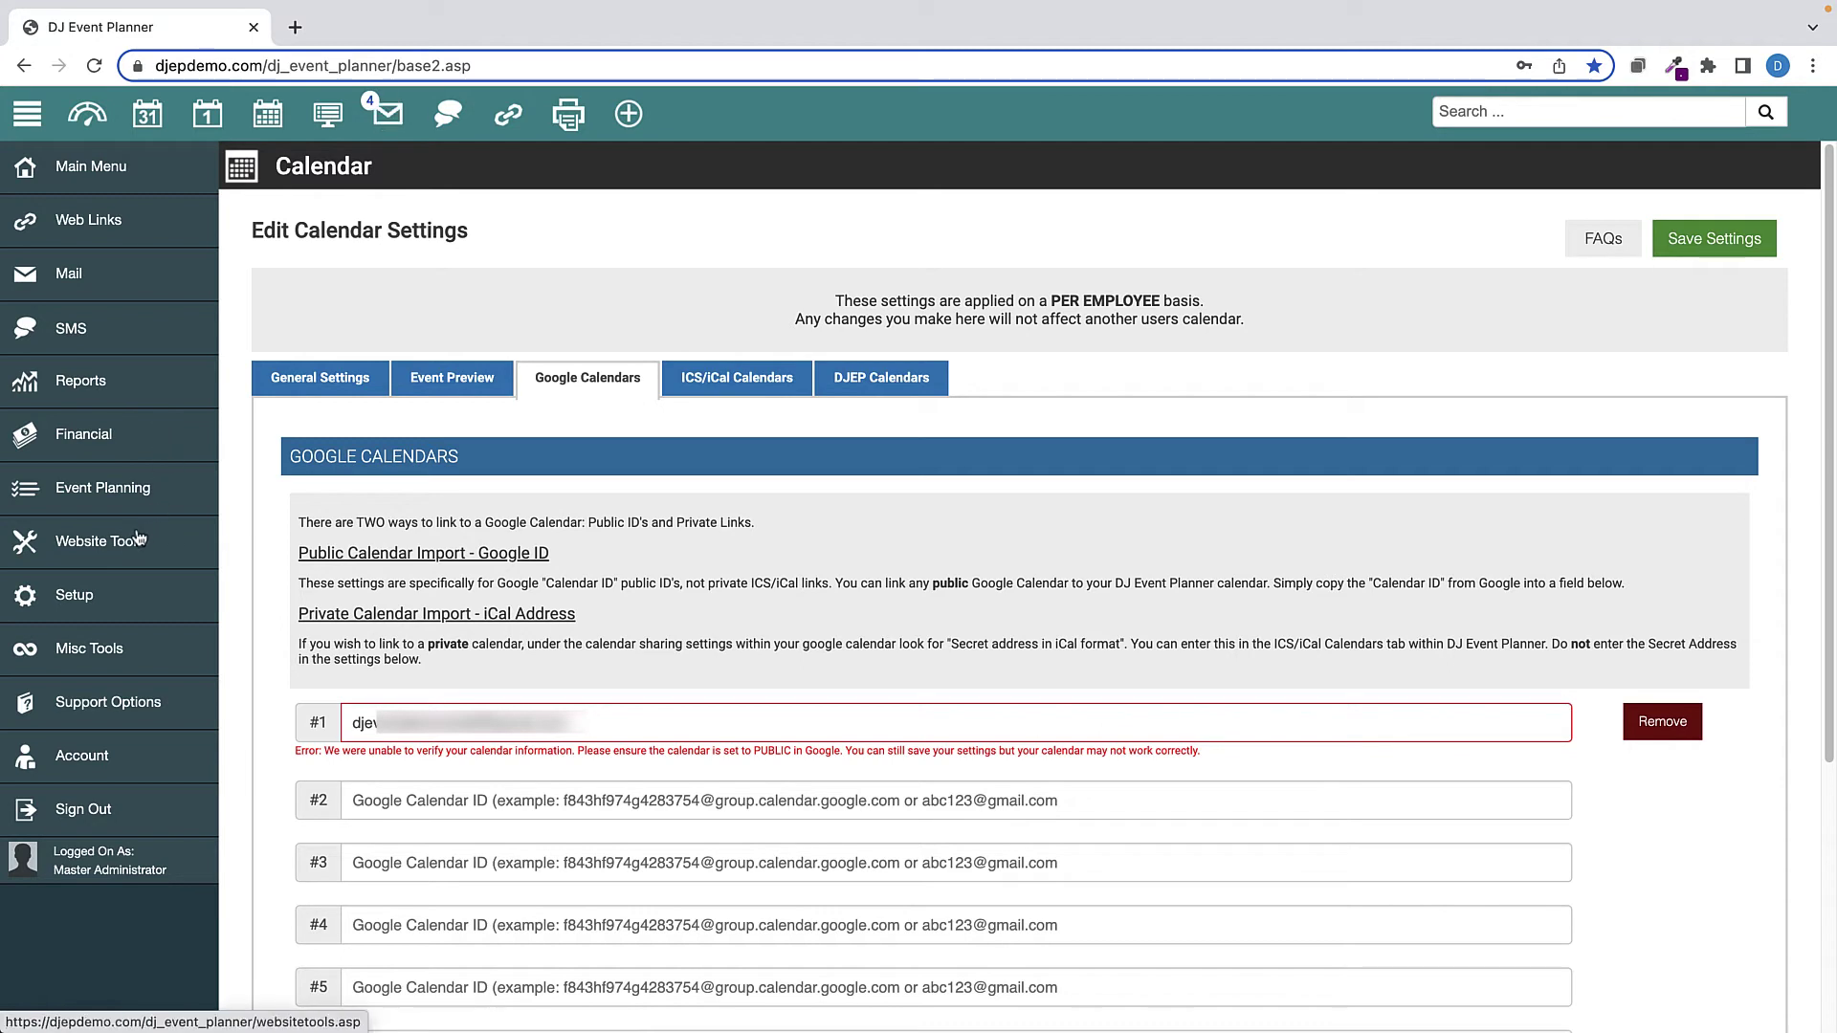
# On Website Tools, view the Instant Quote add-ons such as Bistro Lights, Laser Show and LED Uplight.
pyautogui.click(109, 546)
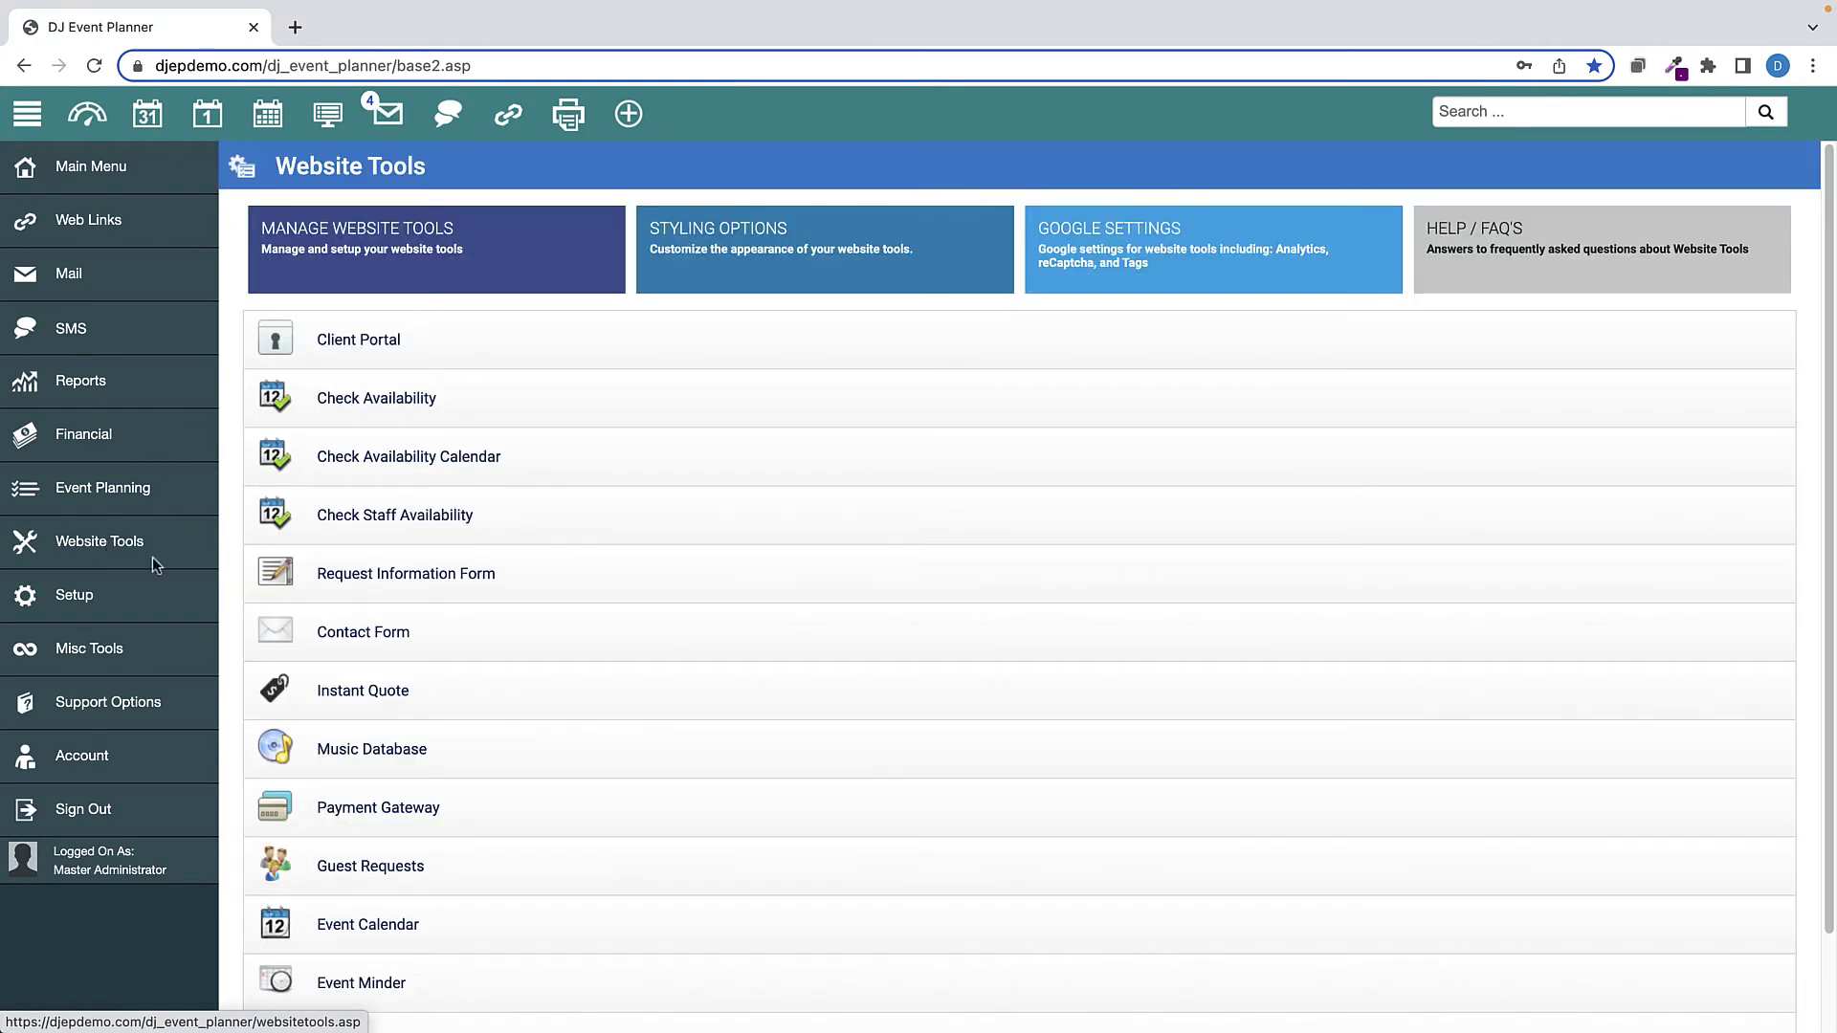
pyautogui.click(368, 691)
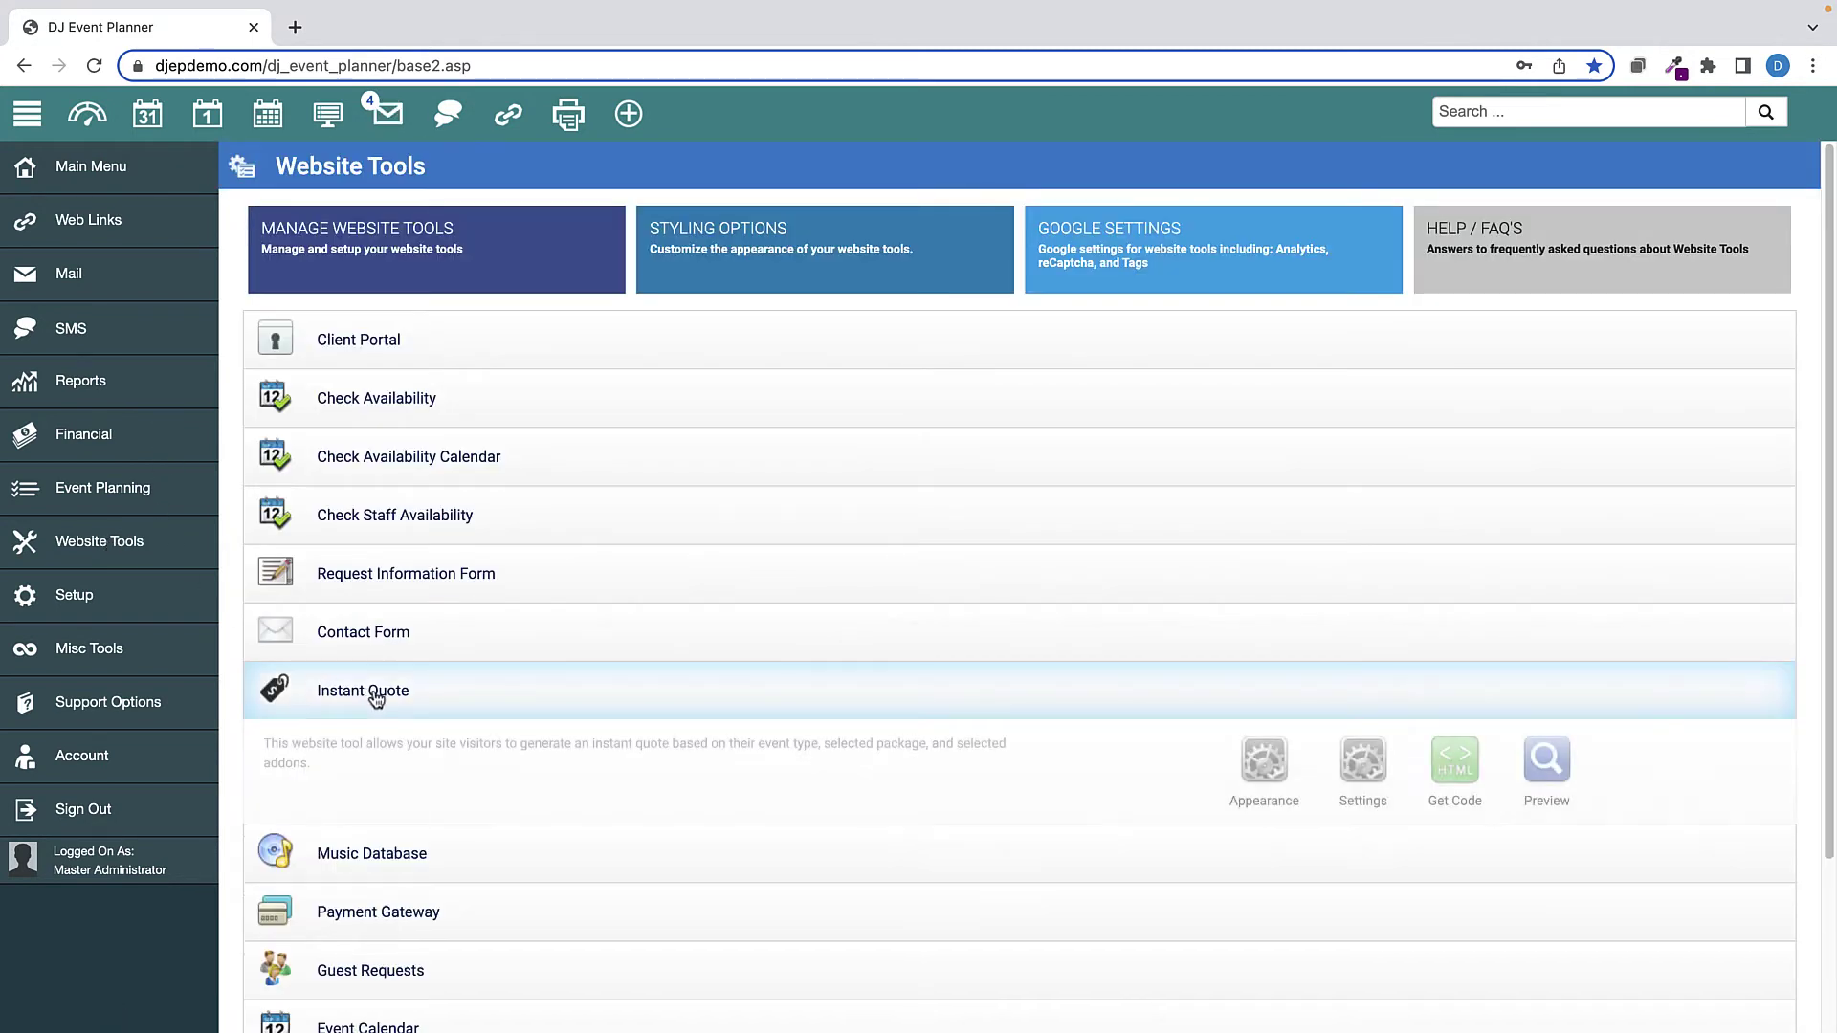
pyautogui.click(1356, 769)
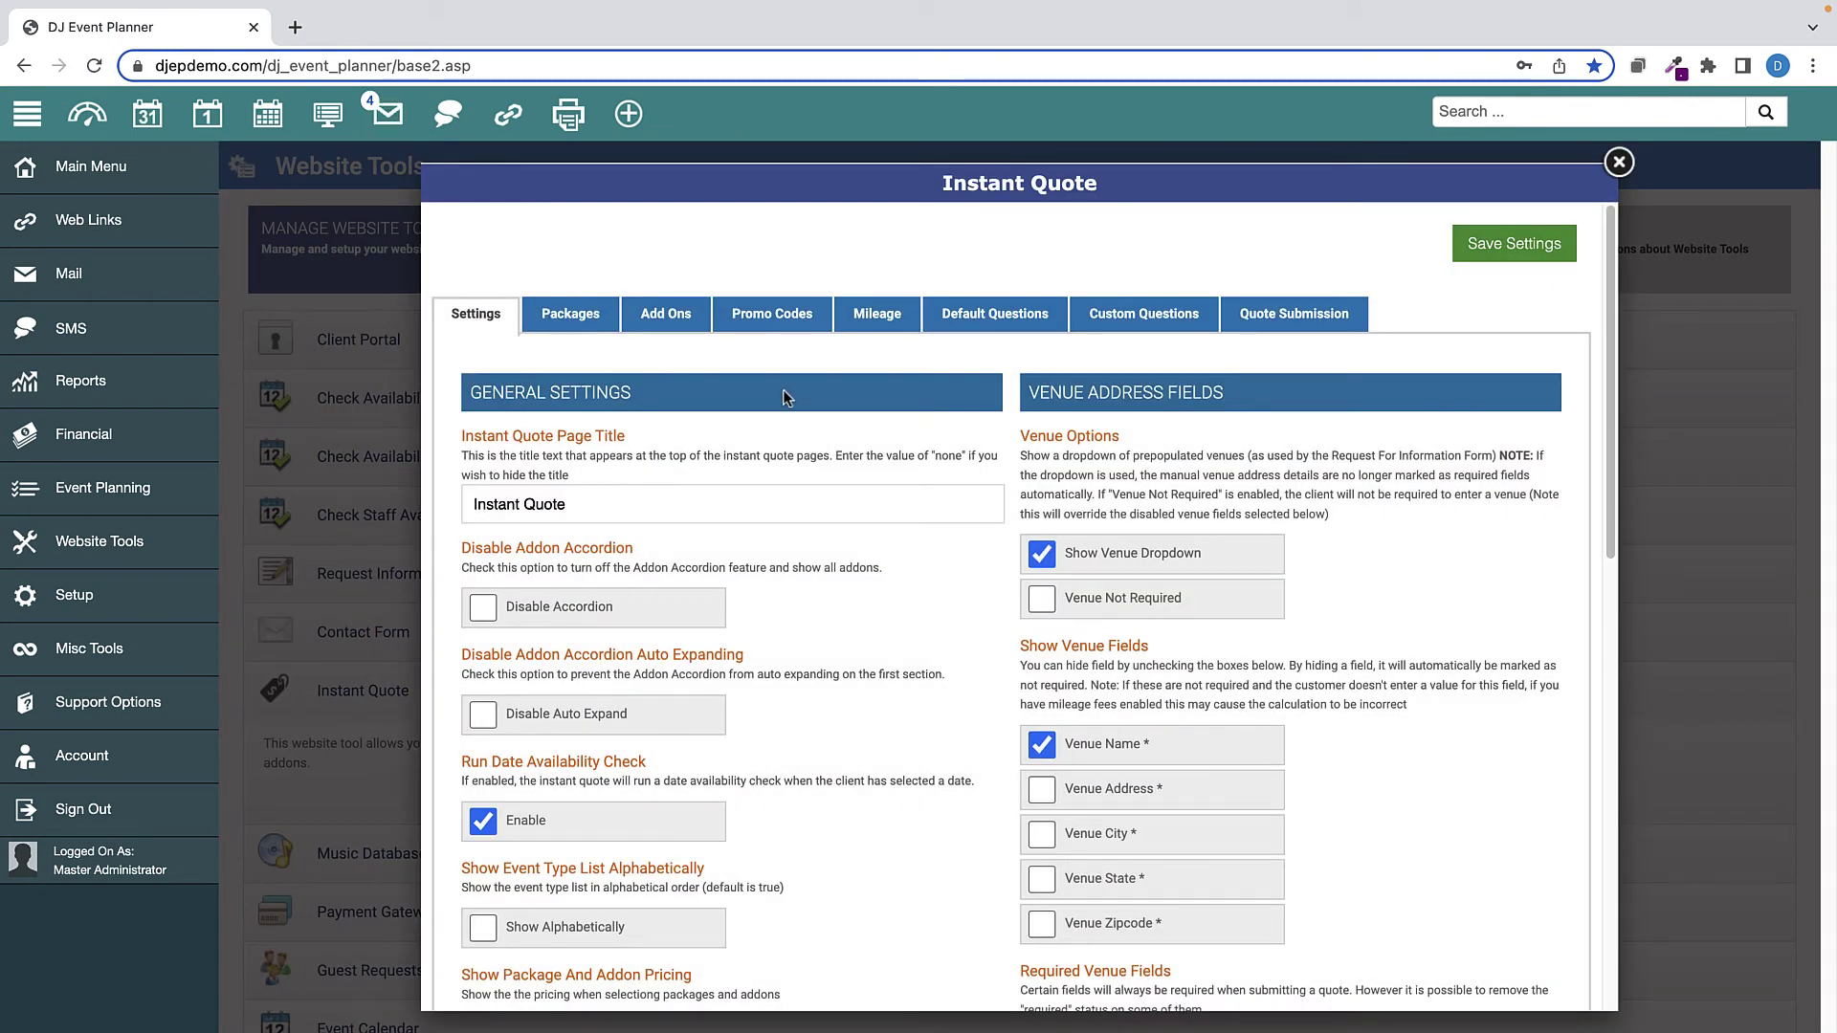
pyautogui.click(673, 320)
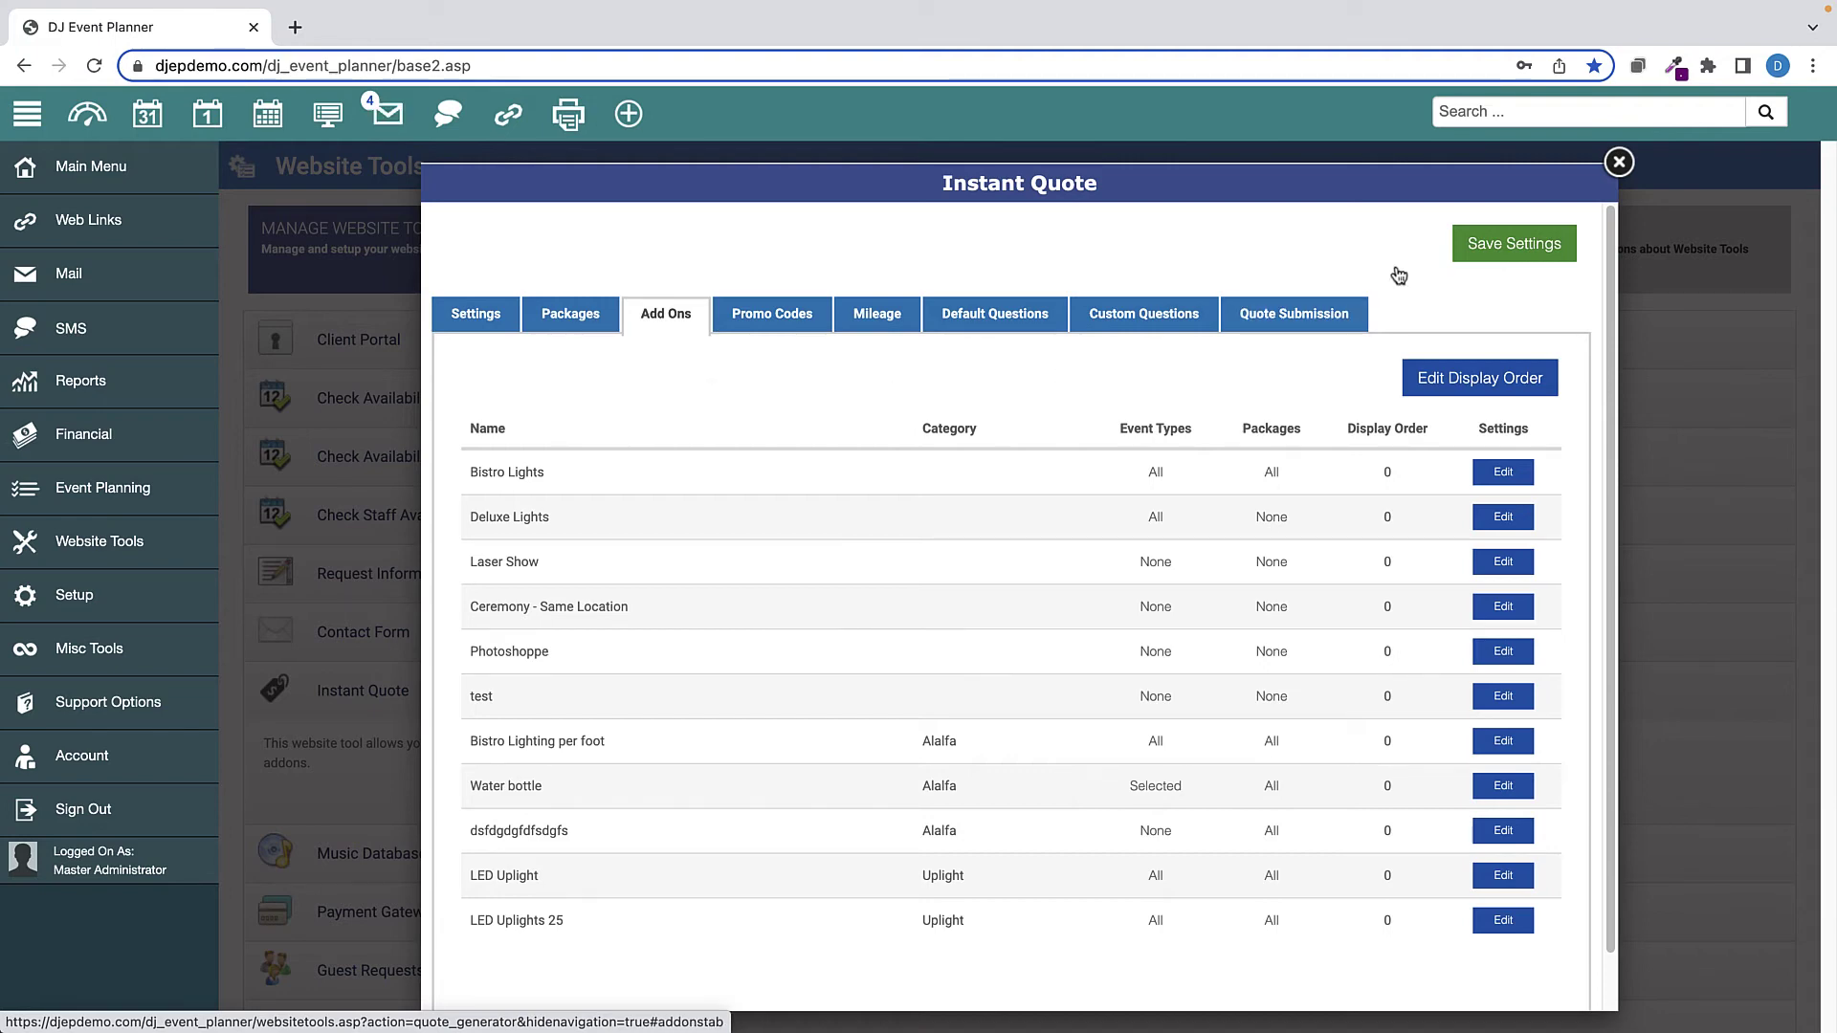
# Close the Instant Quote settings and open the September 16, 2024 wedding from the Events List.
pyautogui.click(1619, 162)
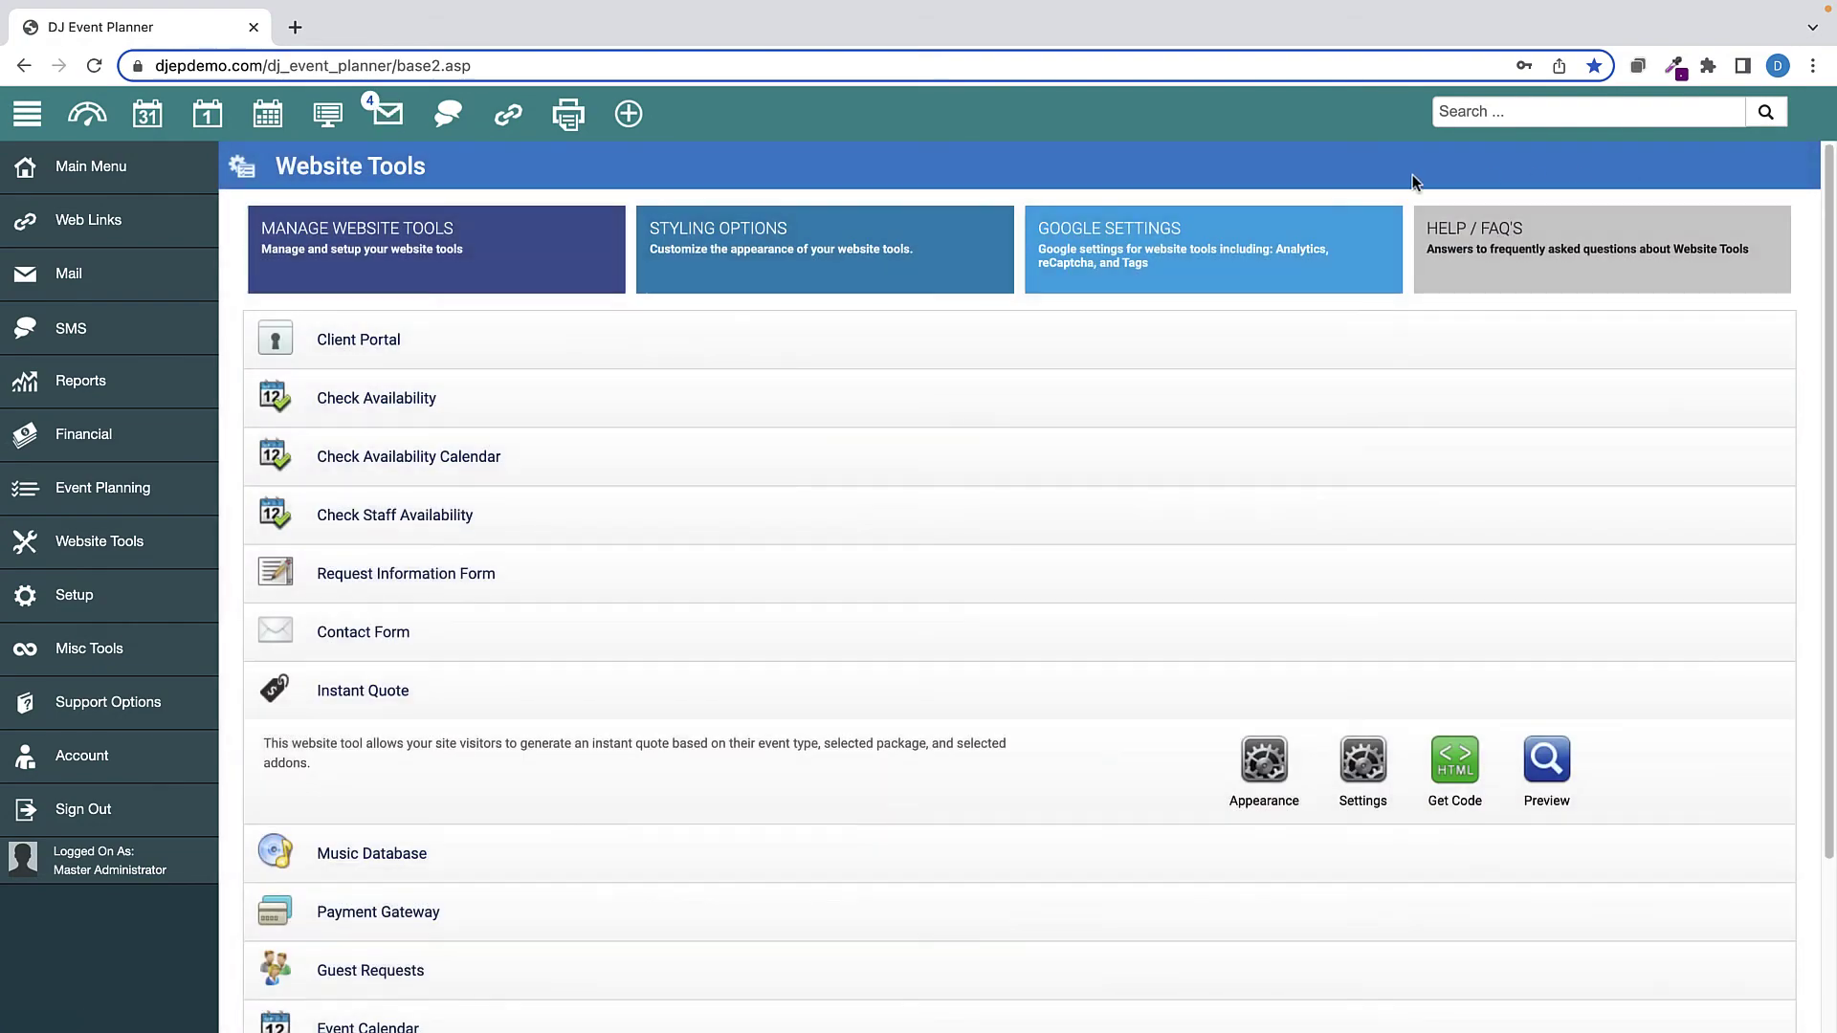
pyautogui.click(324, 130)
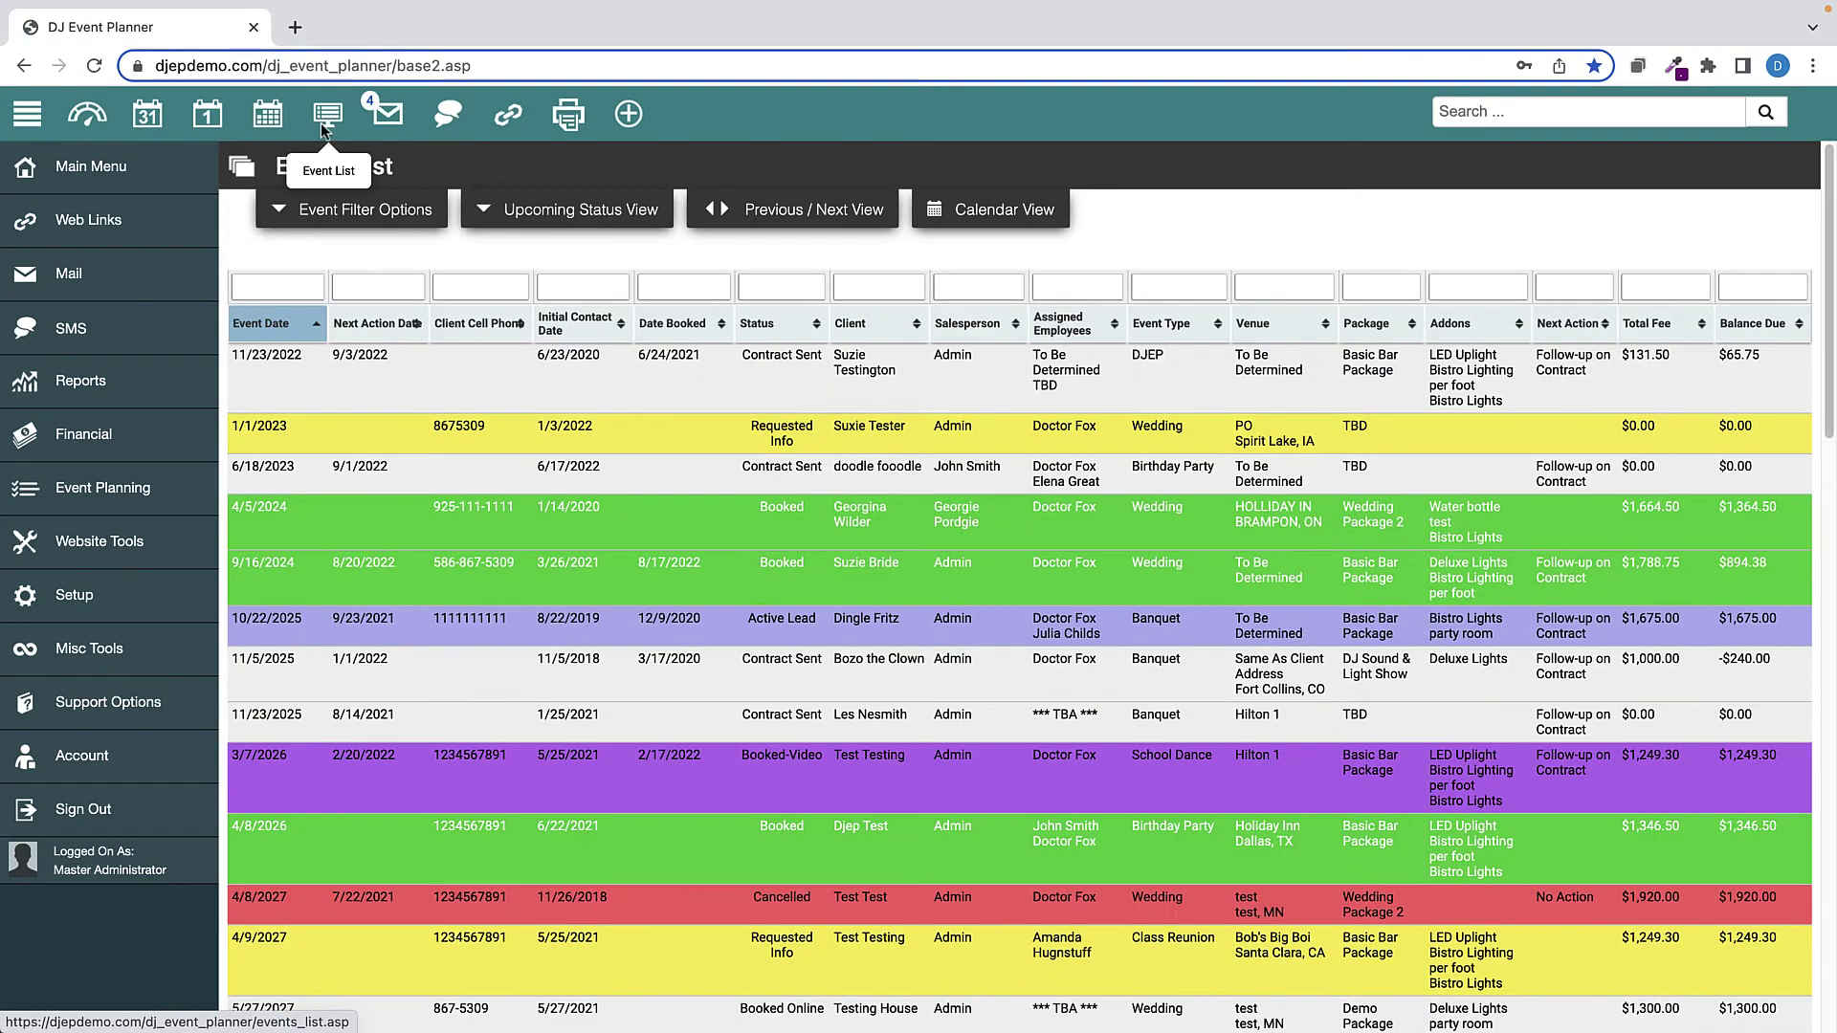
pyautogui.click(376, 585)
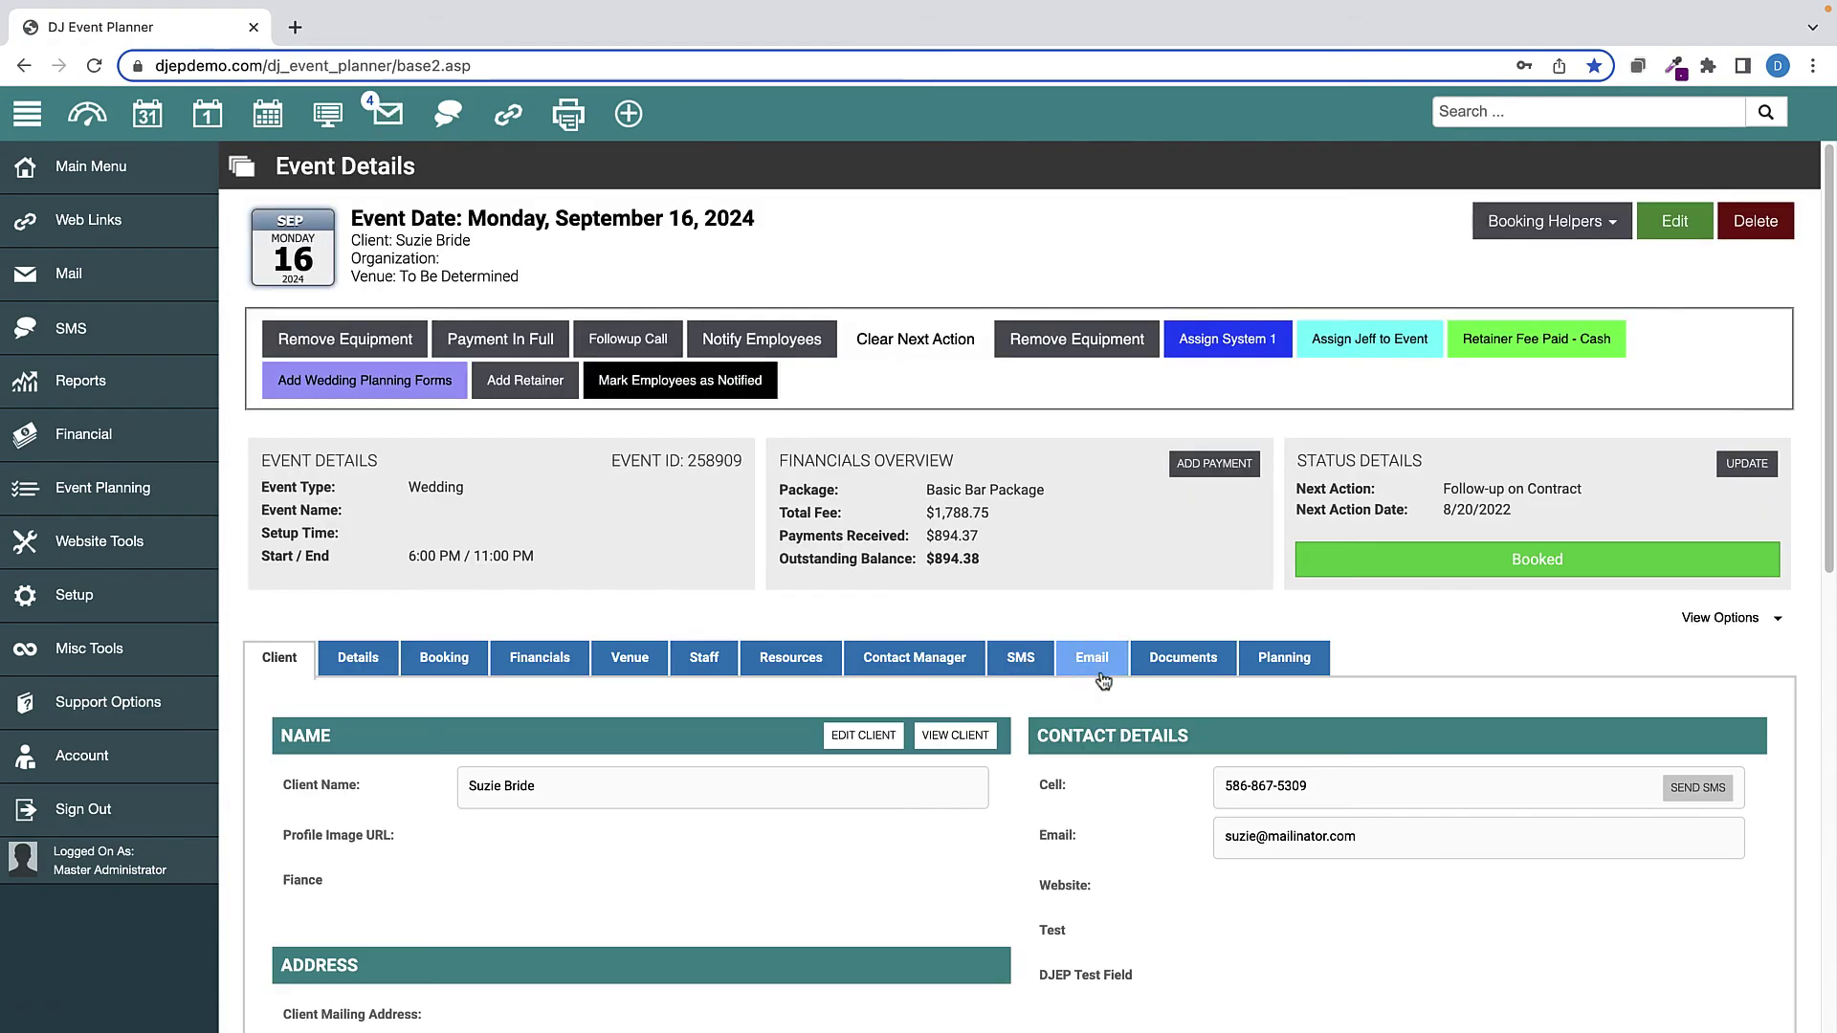
# Preview the wedding's Class Reunion planning form from its Planning Forms, then close the preview.
pyautogui.click(1287, 658)
pyautogui.scroll(-2, 670, 660)
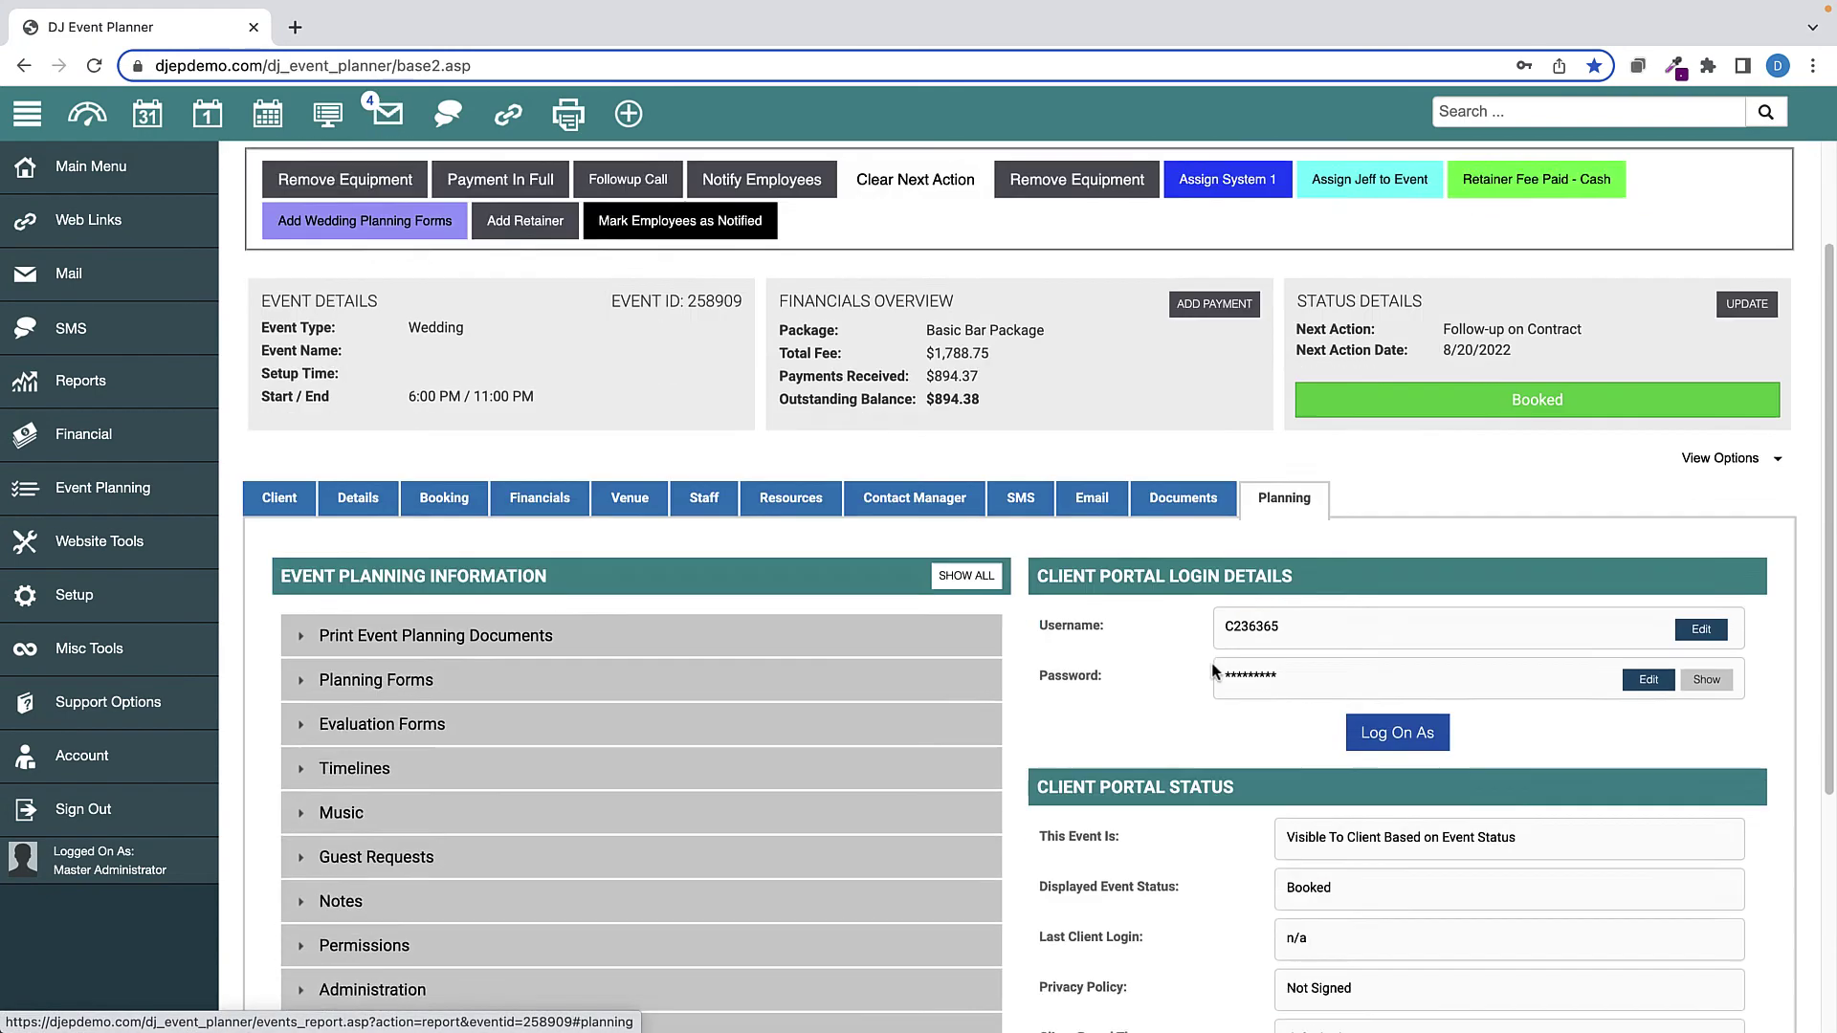
pyautogui.click(370, 646)
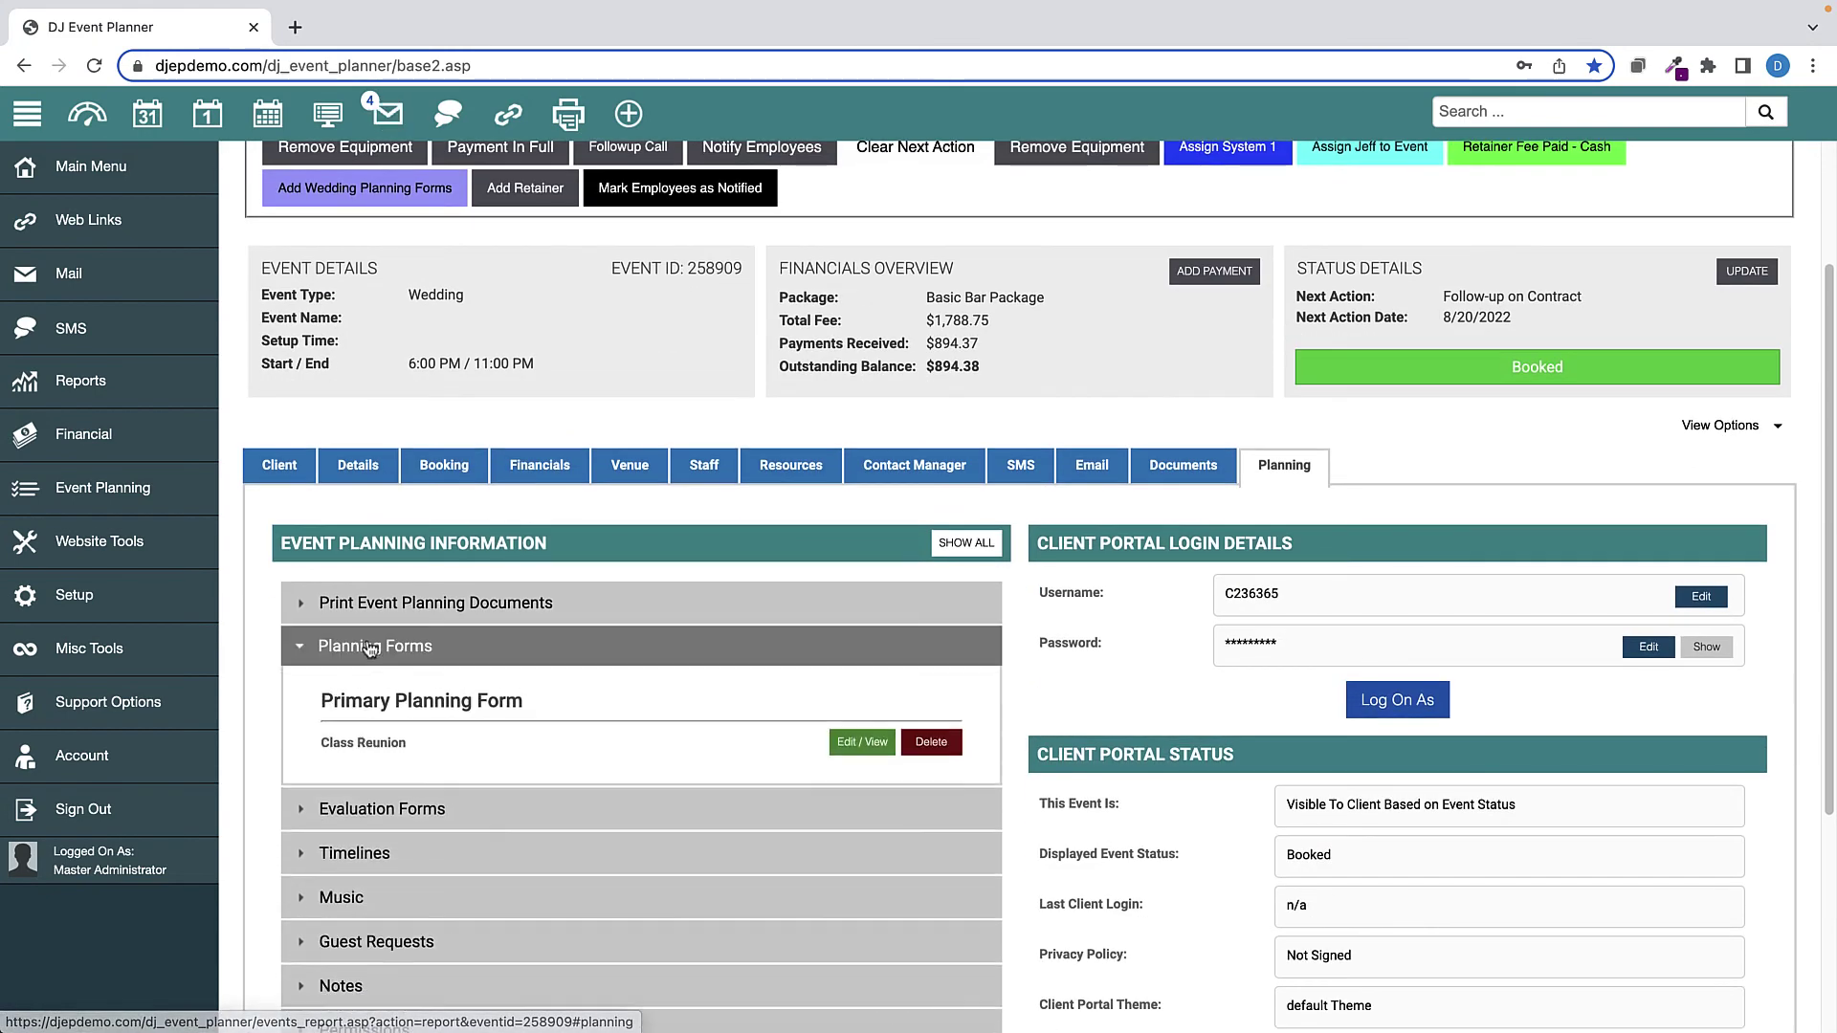
pyautogui.click(861, 743)
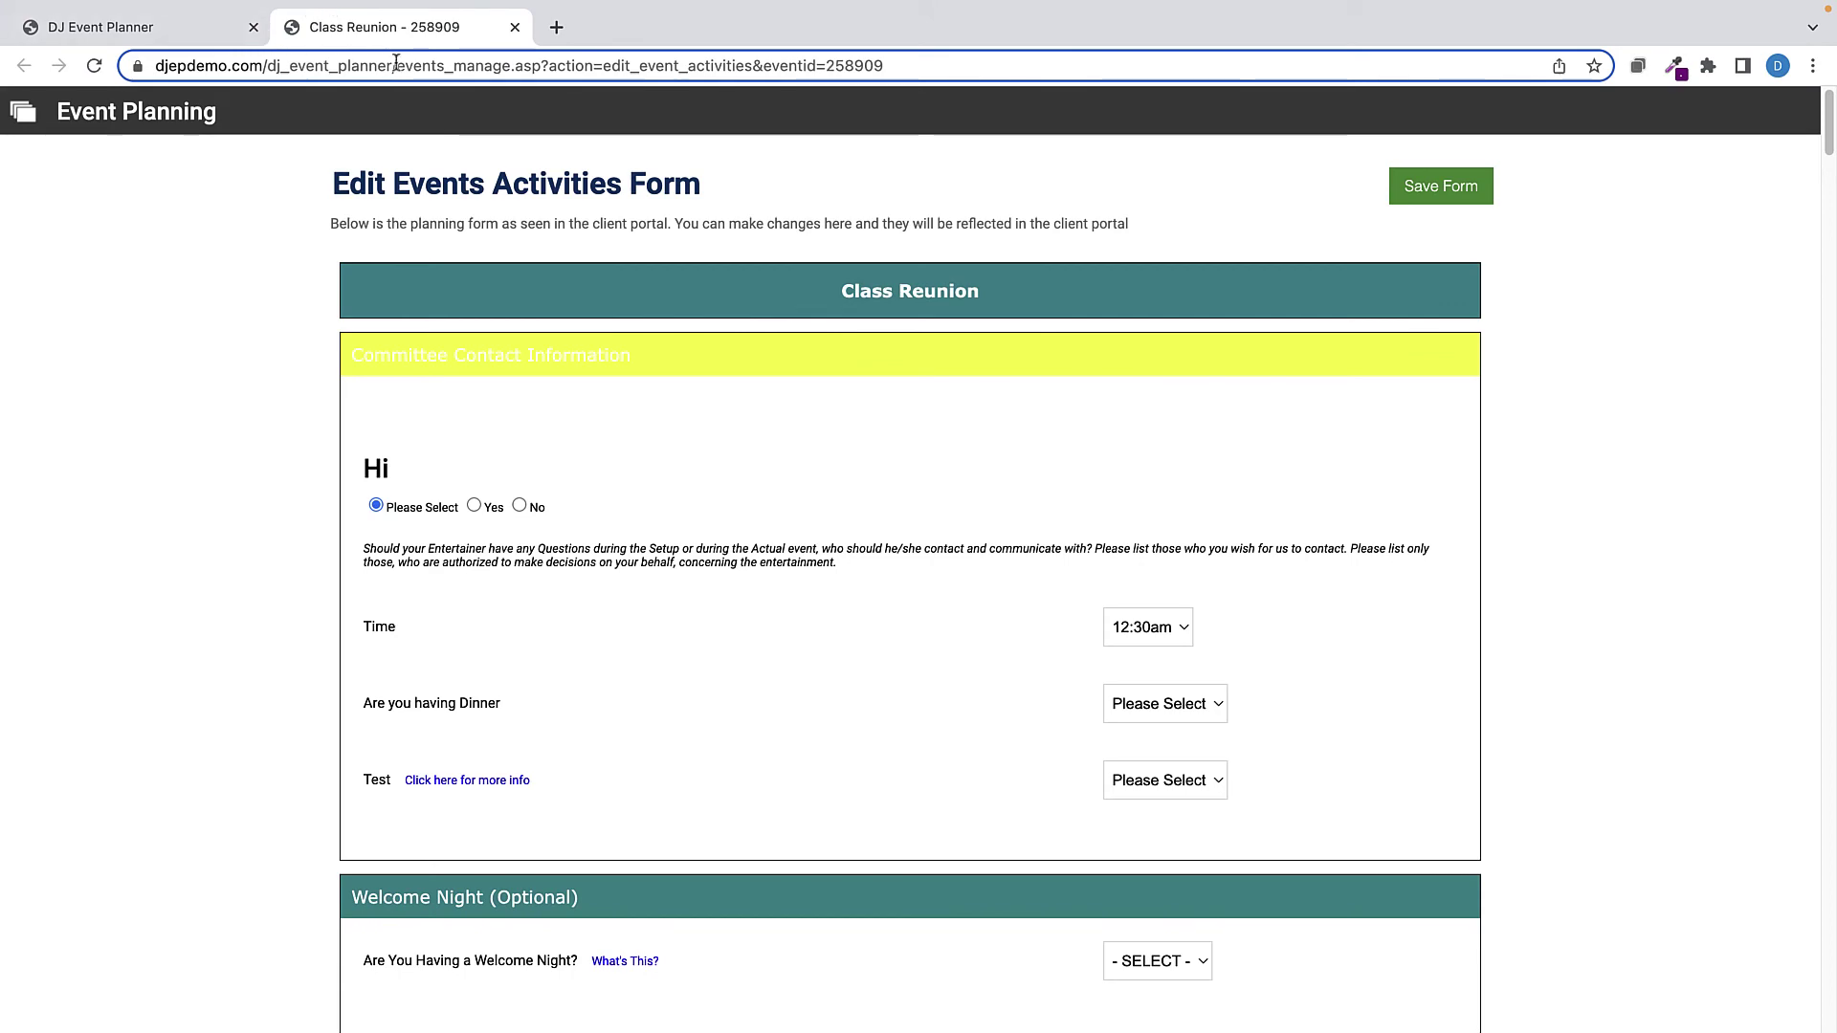
pyautogui.click(513, 28)
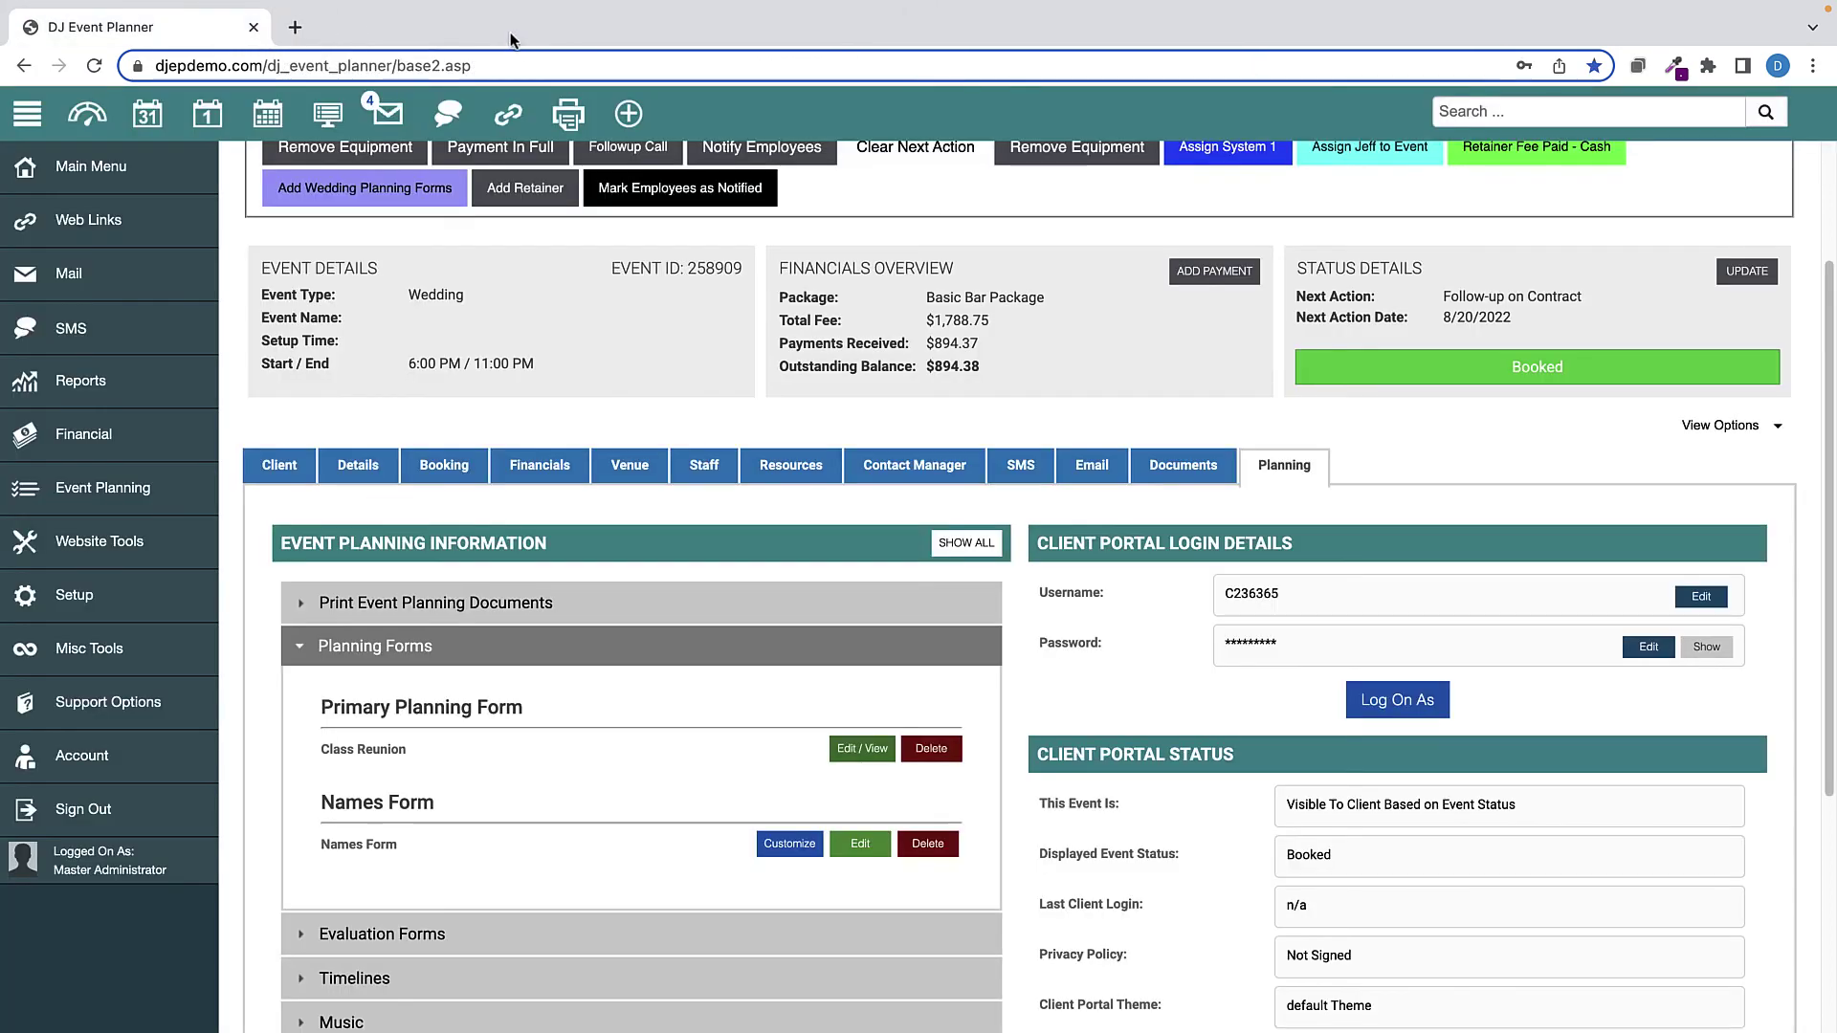
# Open the email mail server settings and expand the salespersons' server setup.
pyautogui.click(89, 605)
pyautogui.click(43, 734)
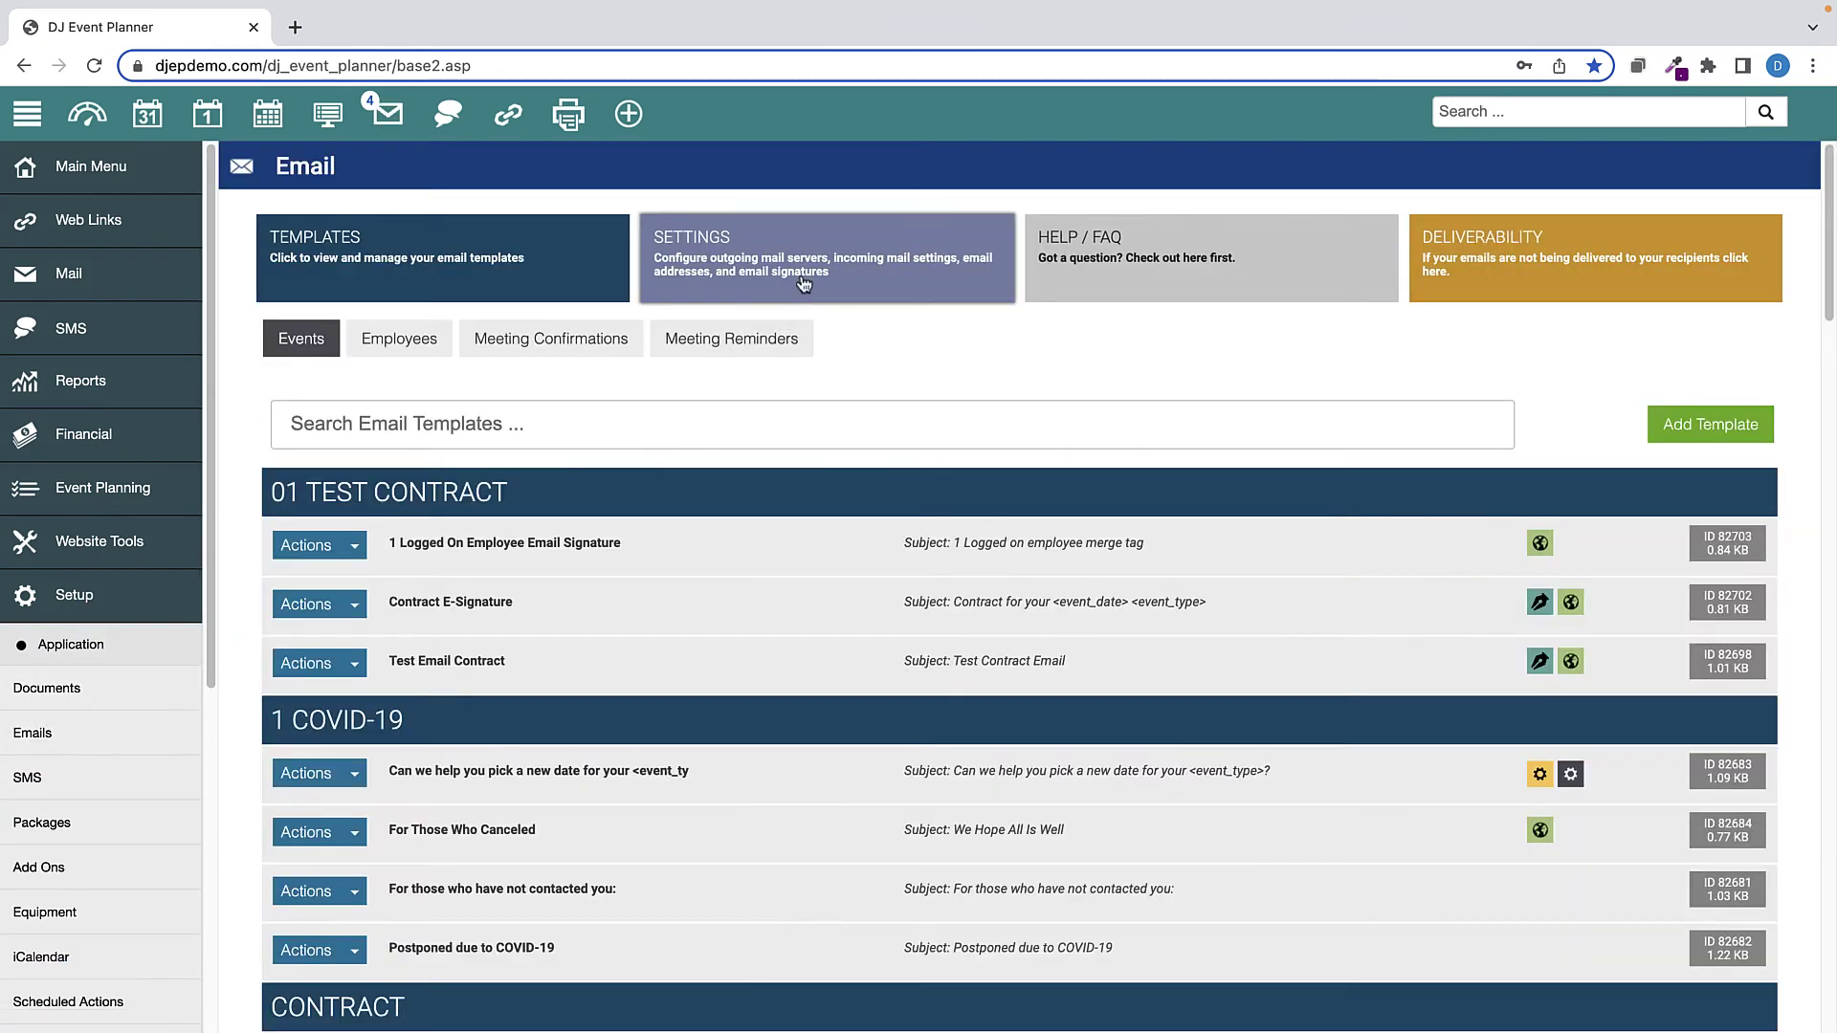
pyautogui.click(804, 281)
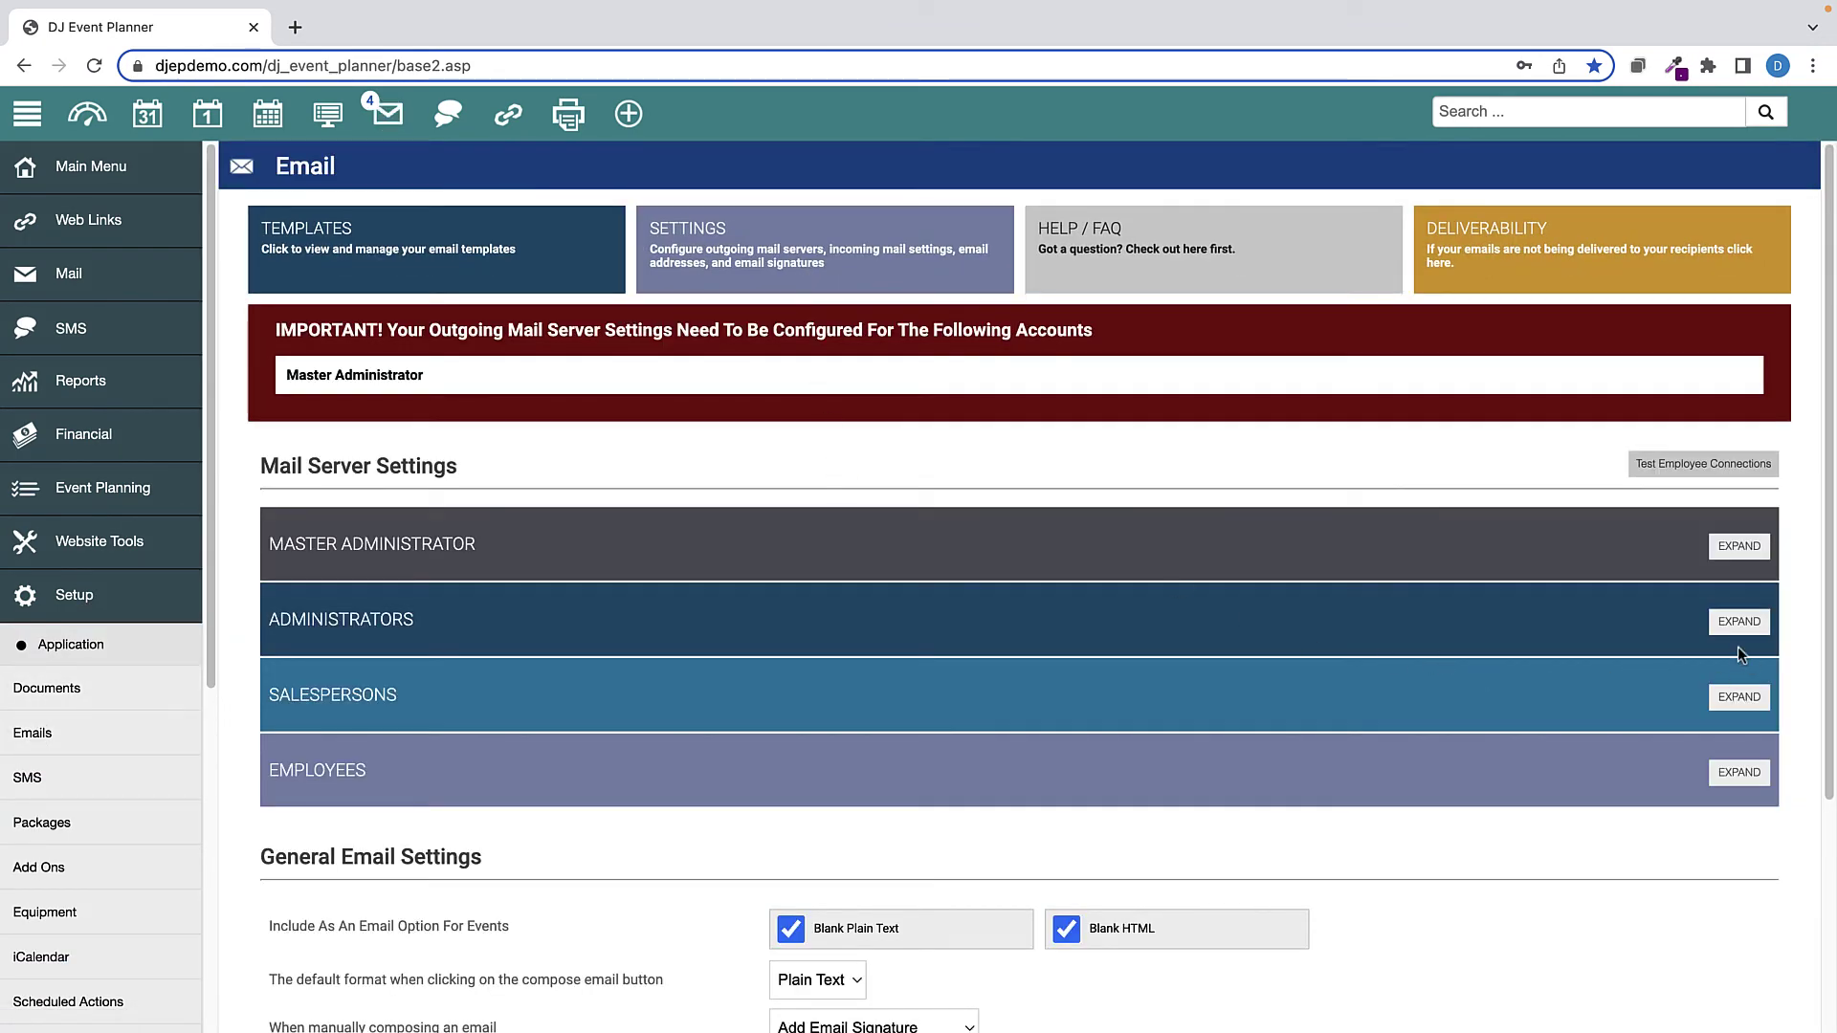
pyautogui.click(1738, 698)
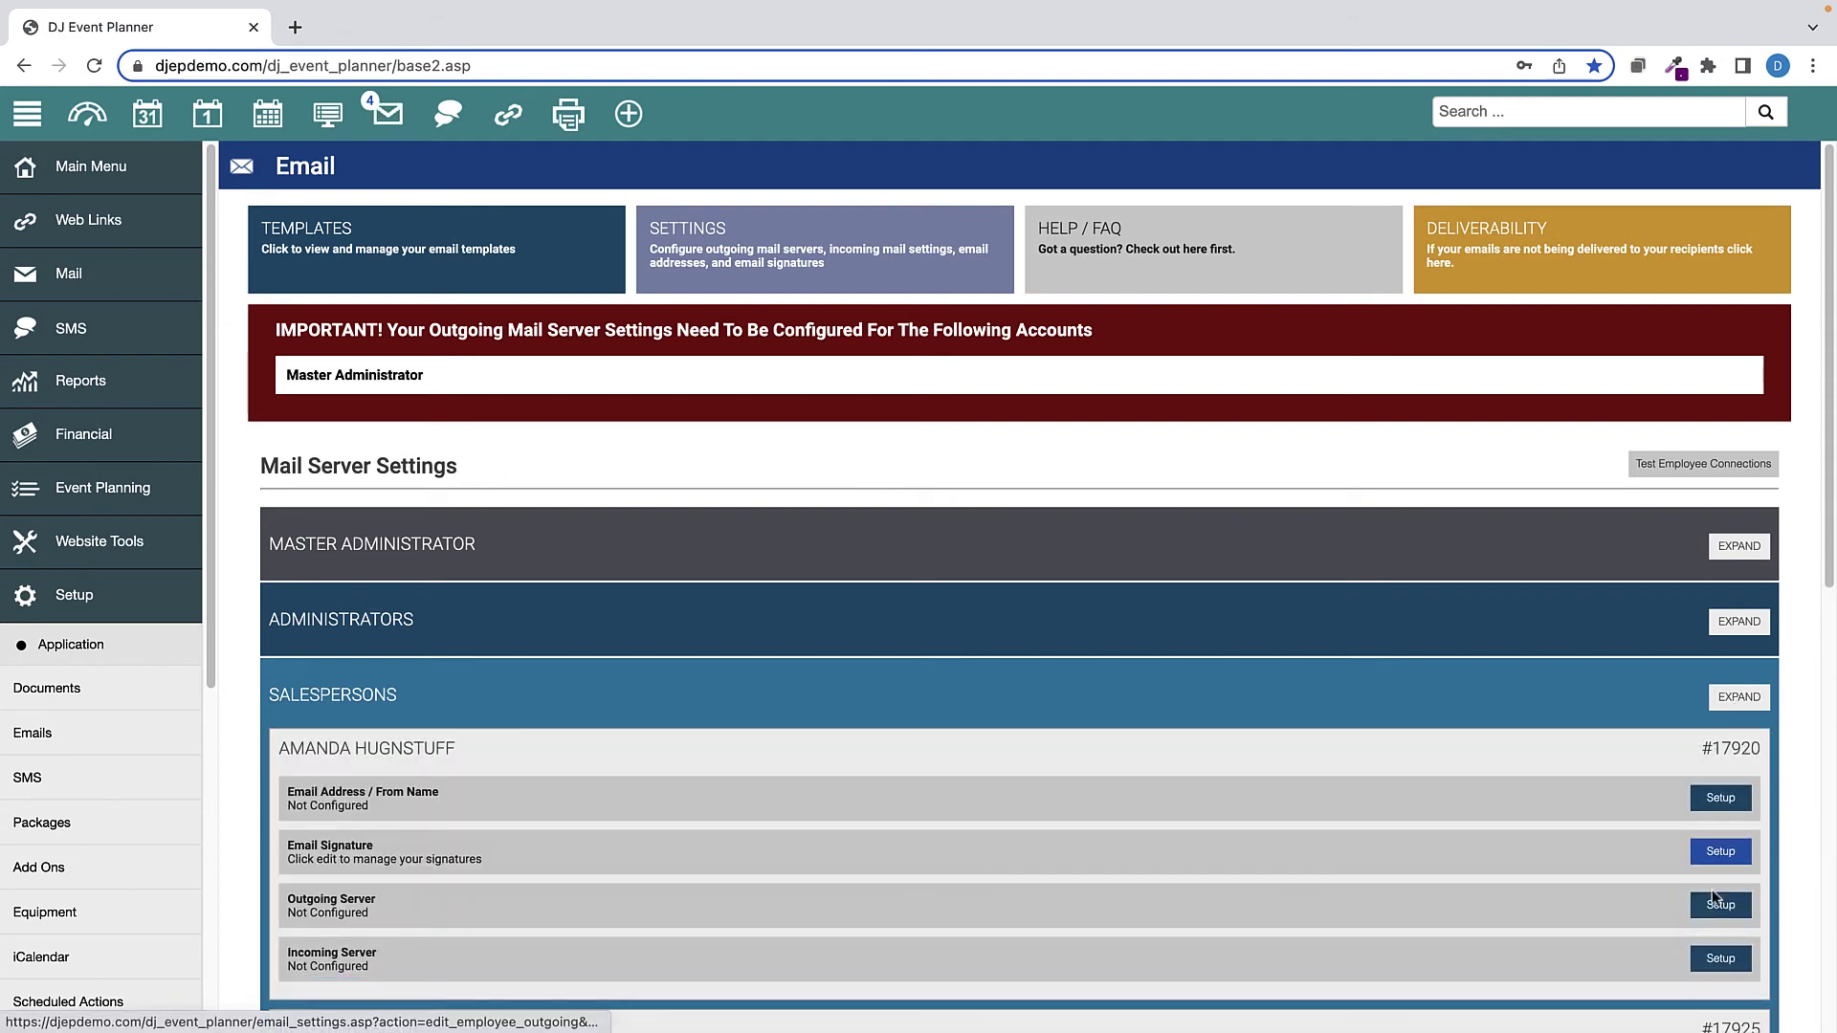
pyautogui.scroll(-4, 1578, 848)
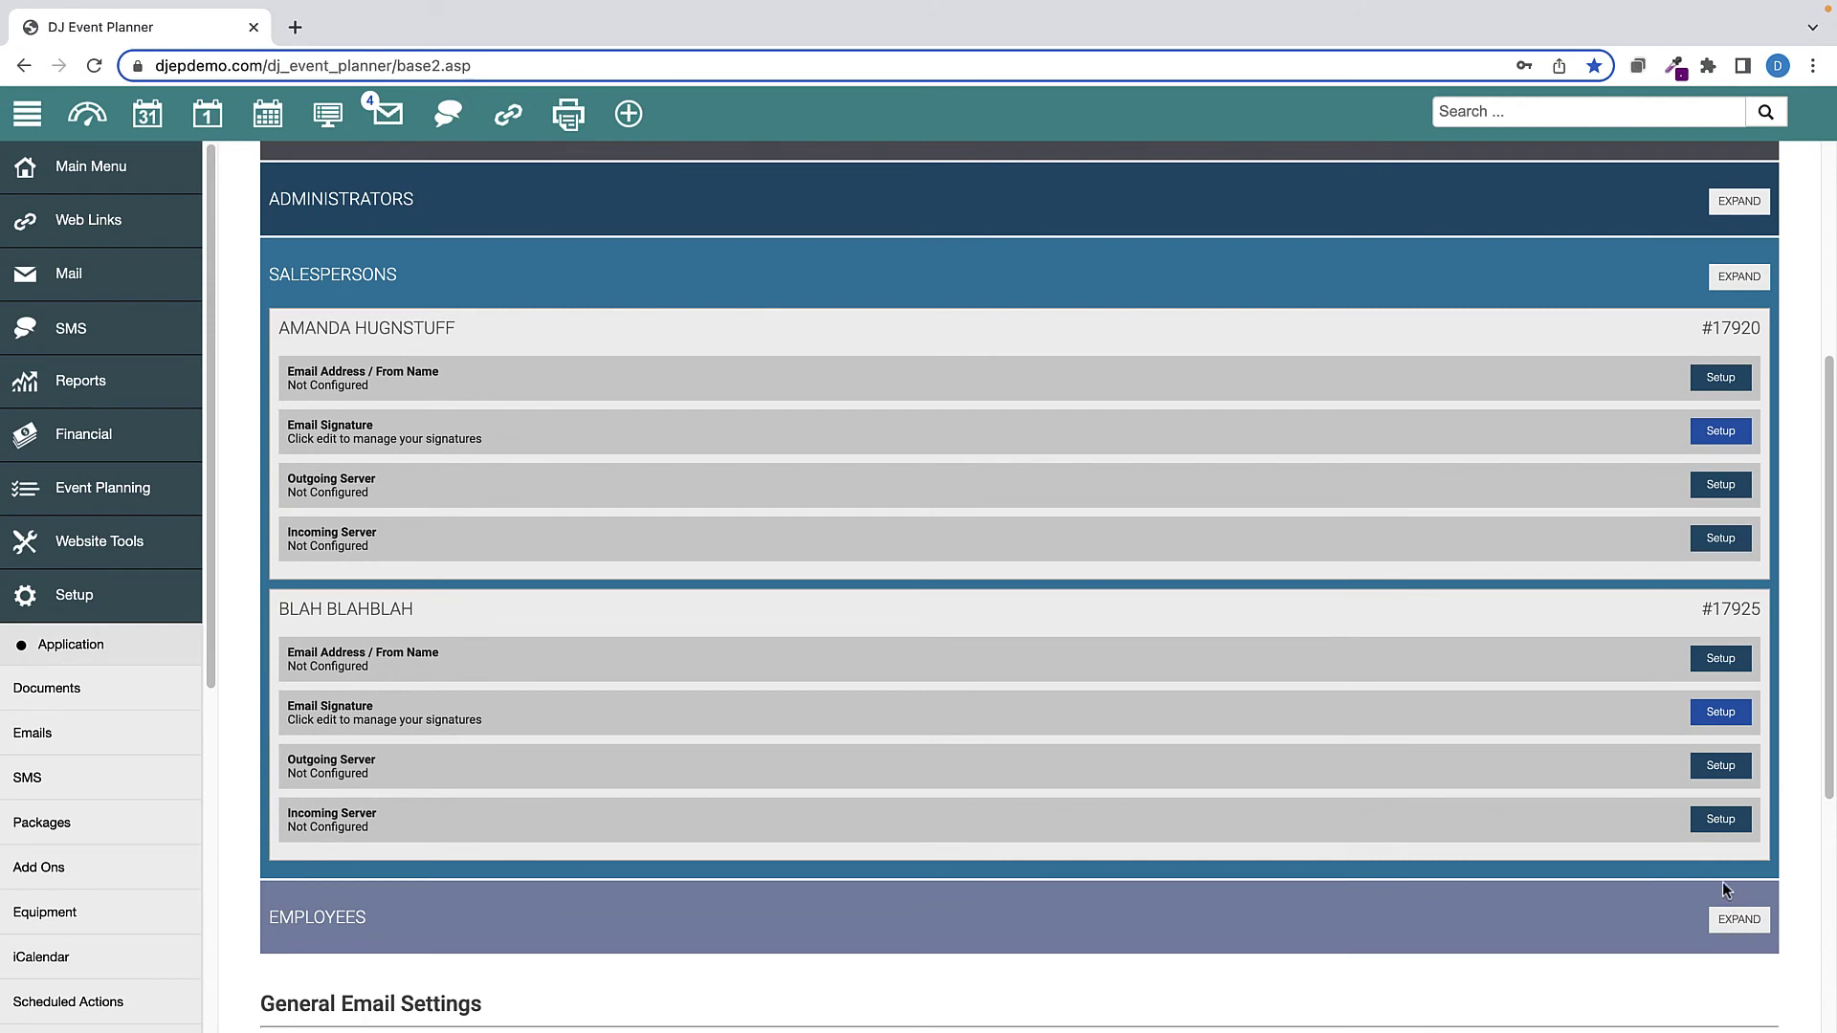
# Expand the employees' section and open the outgoing server setup for employee #428.
pyautogui.click(1739, 919)
pyautogui.scroll(-2, 1633, 869)
pyautogui.scroll(-15, 1634, 869)
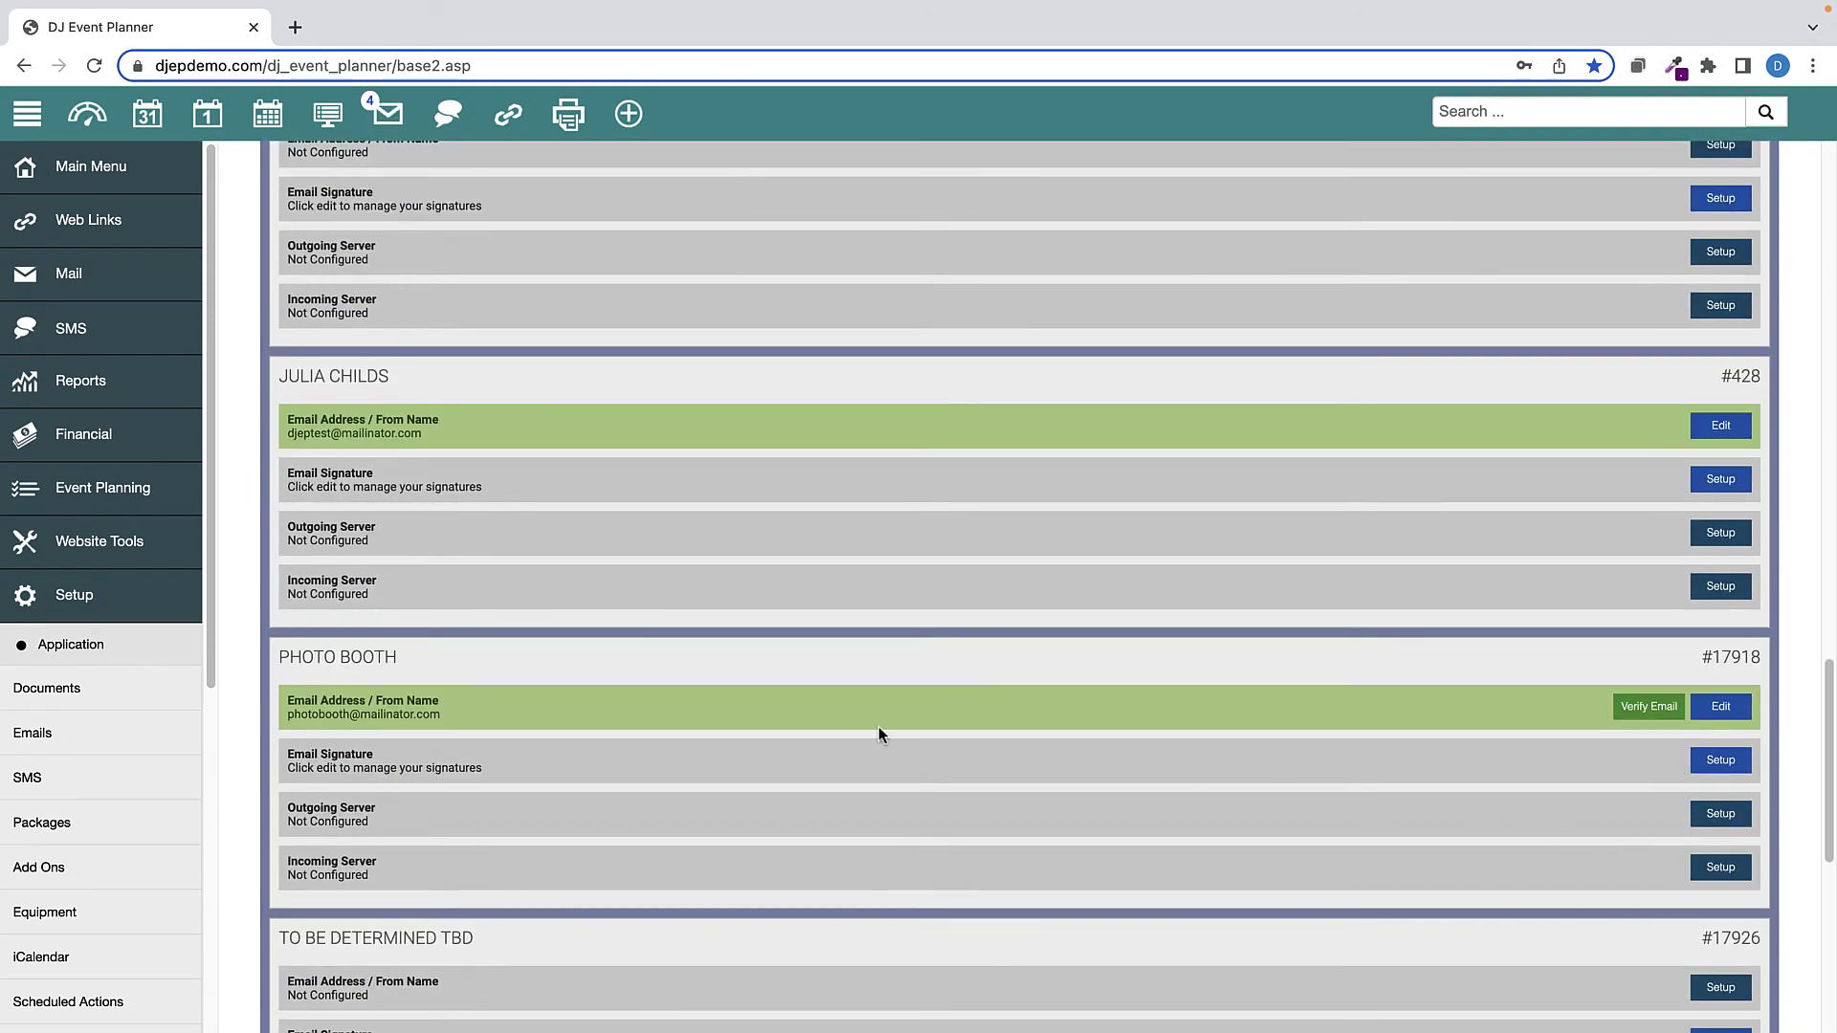
pyautogui.click(1719, 533)
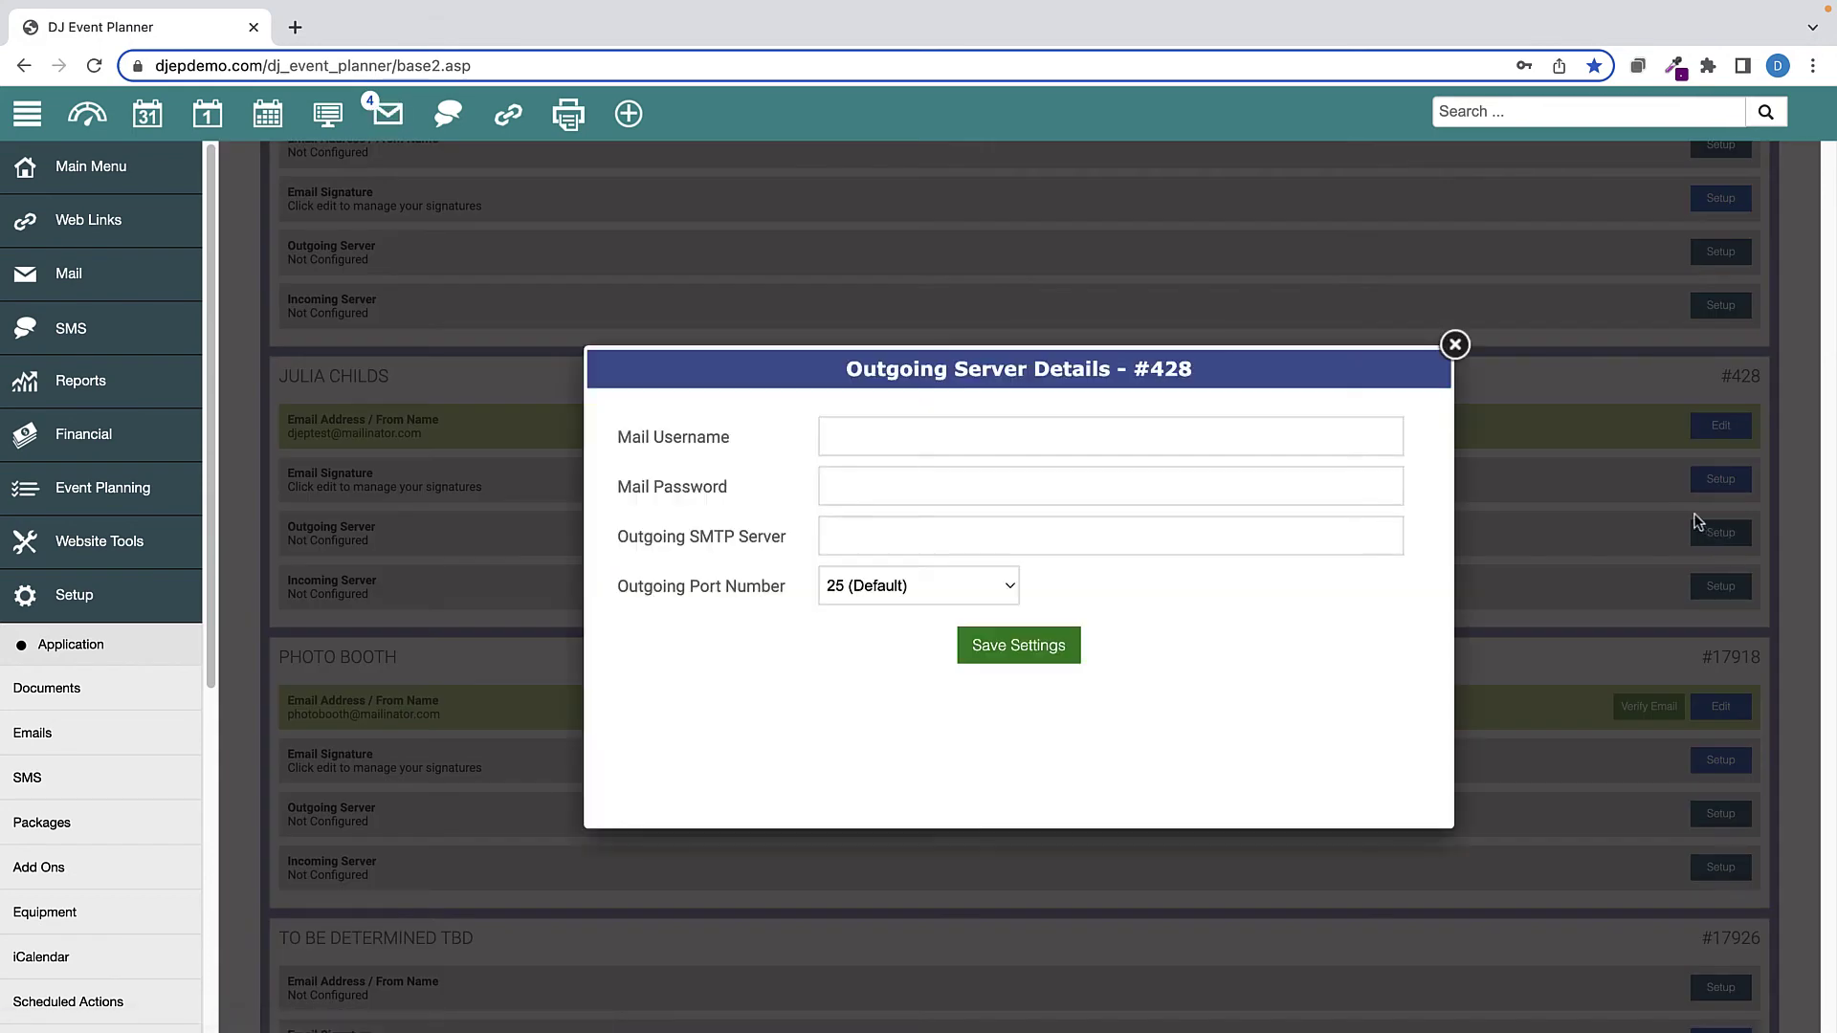
pyautogui.click(156, 169)
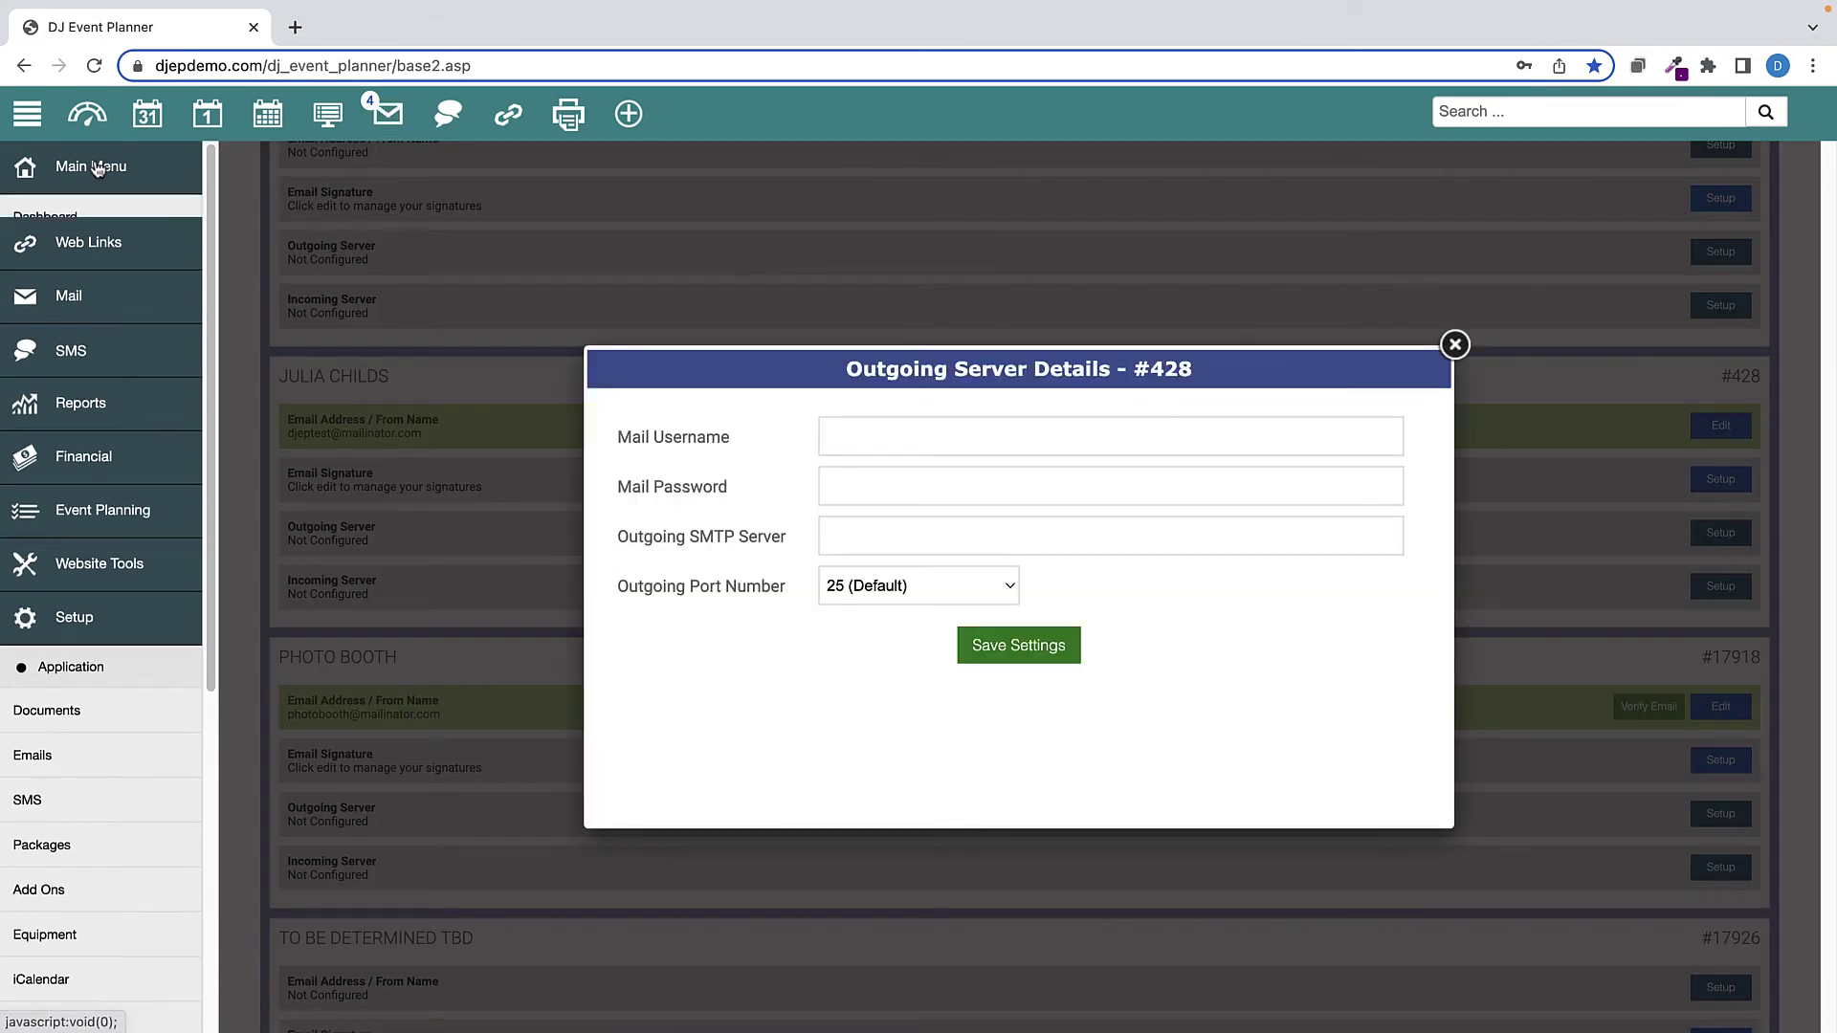
# Try changing an employee's username to an already-taken name, then dismiss the username-exists error.
pyautogui.click(57, 488)
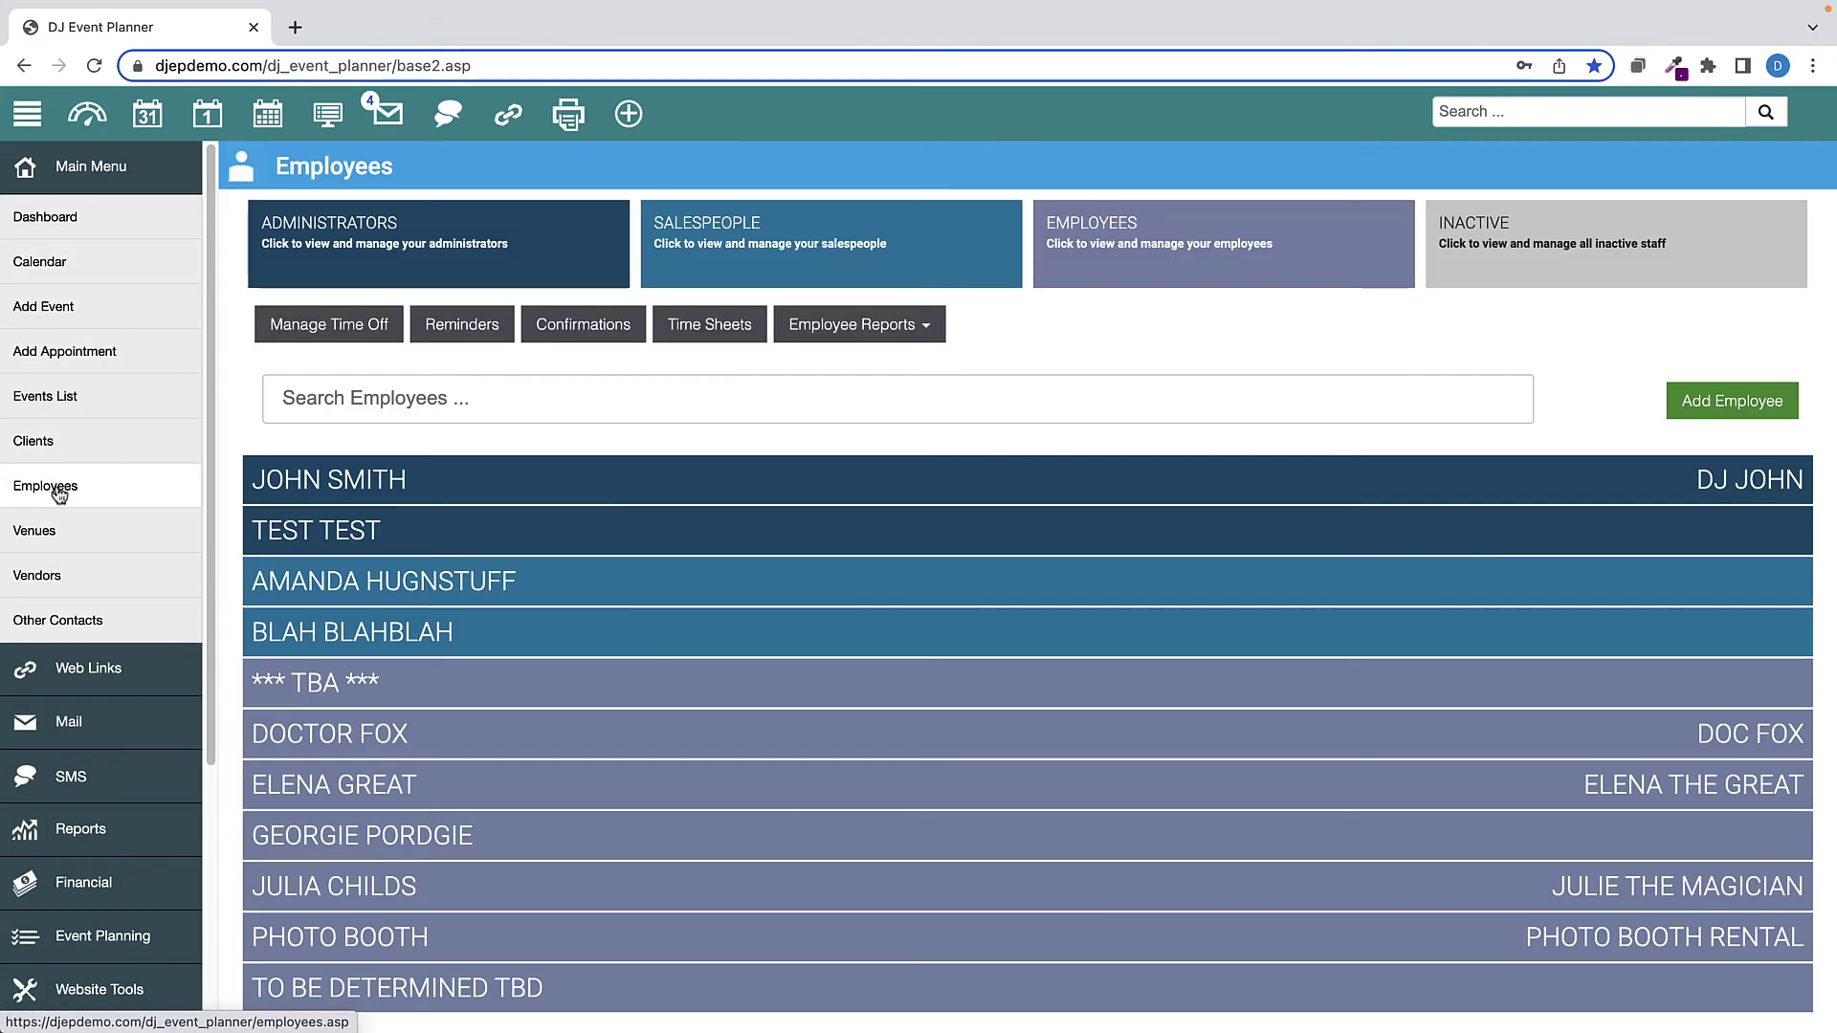
pyautogui.click(394, 845)
pyautogui.click(1727, 888)
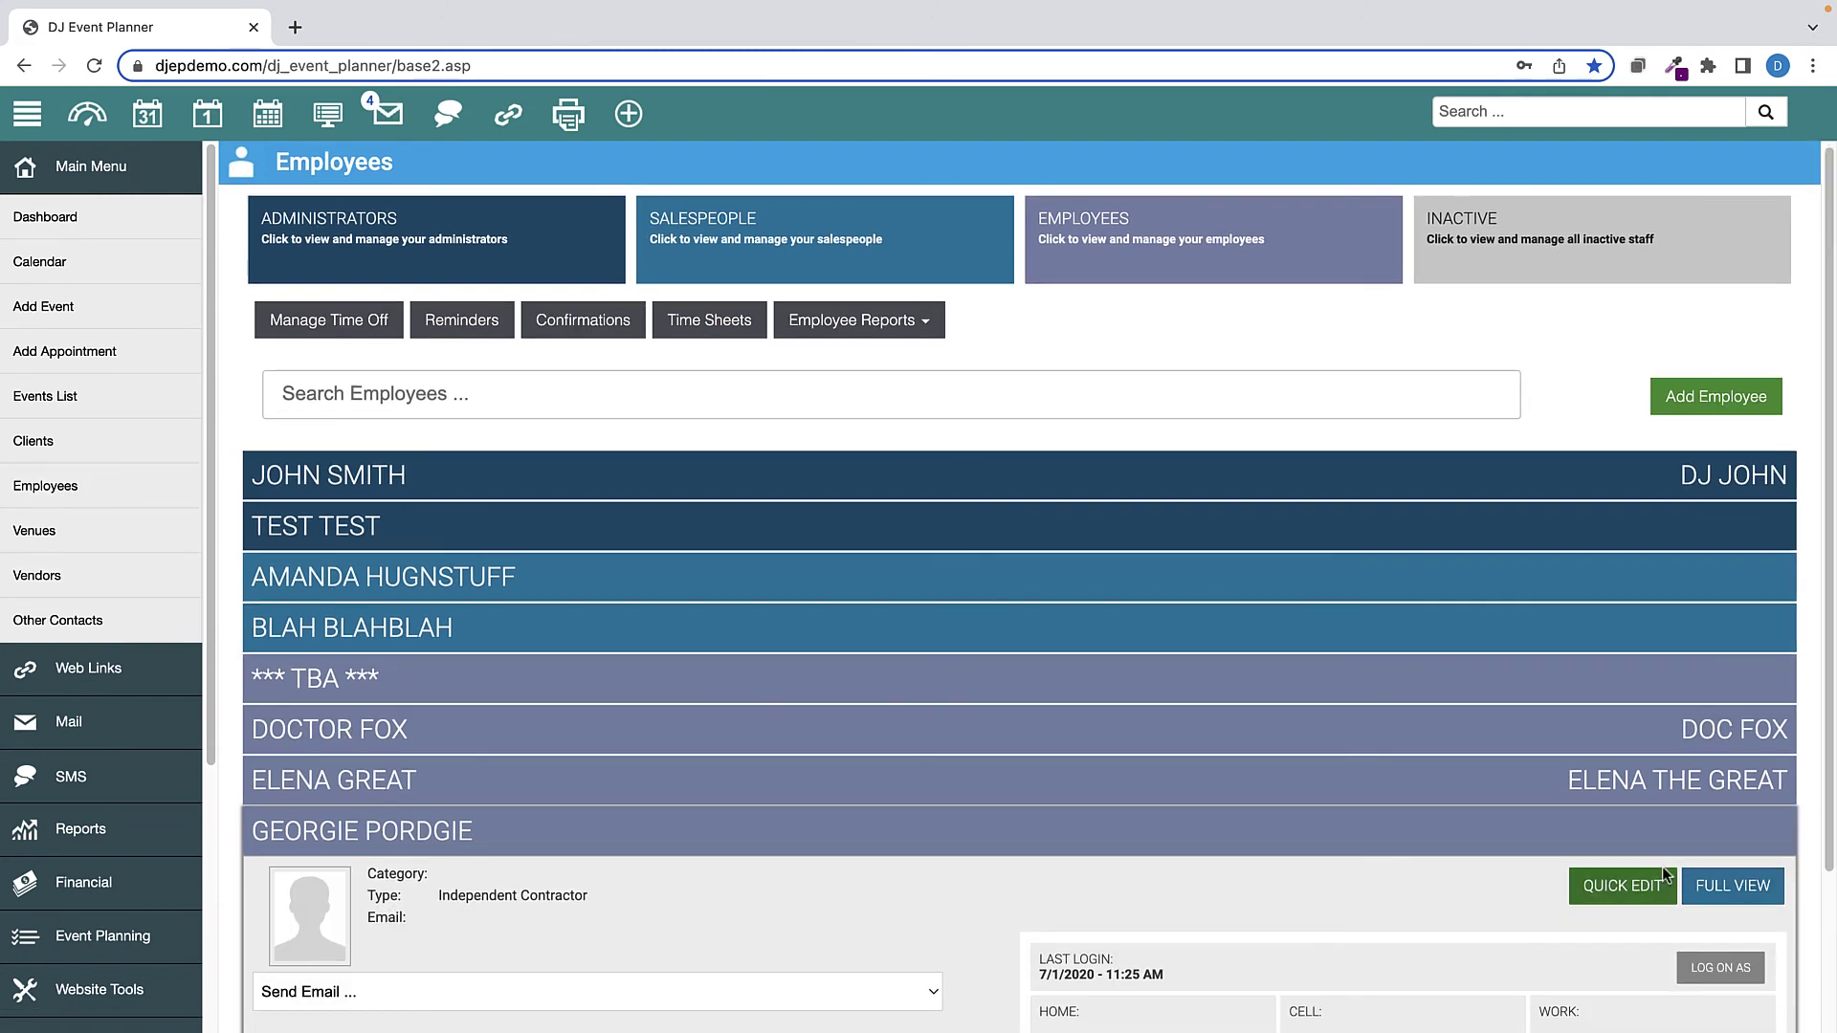
pyautogui.click(1701, 652)
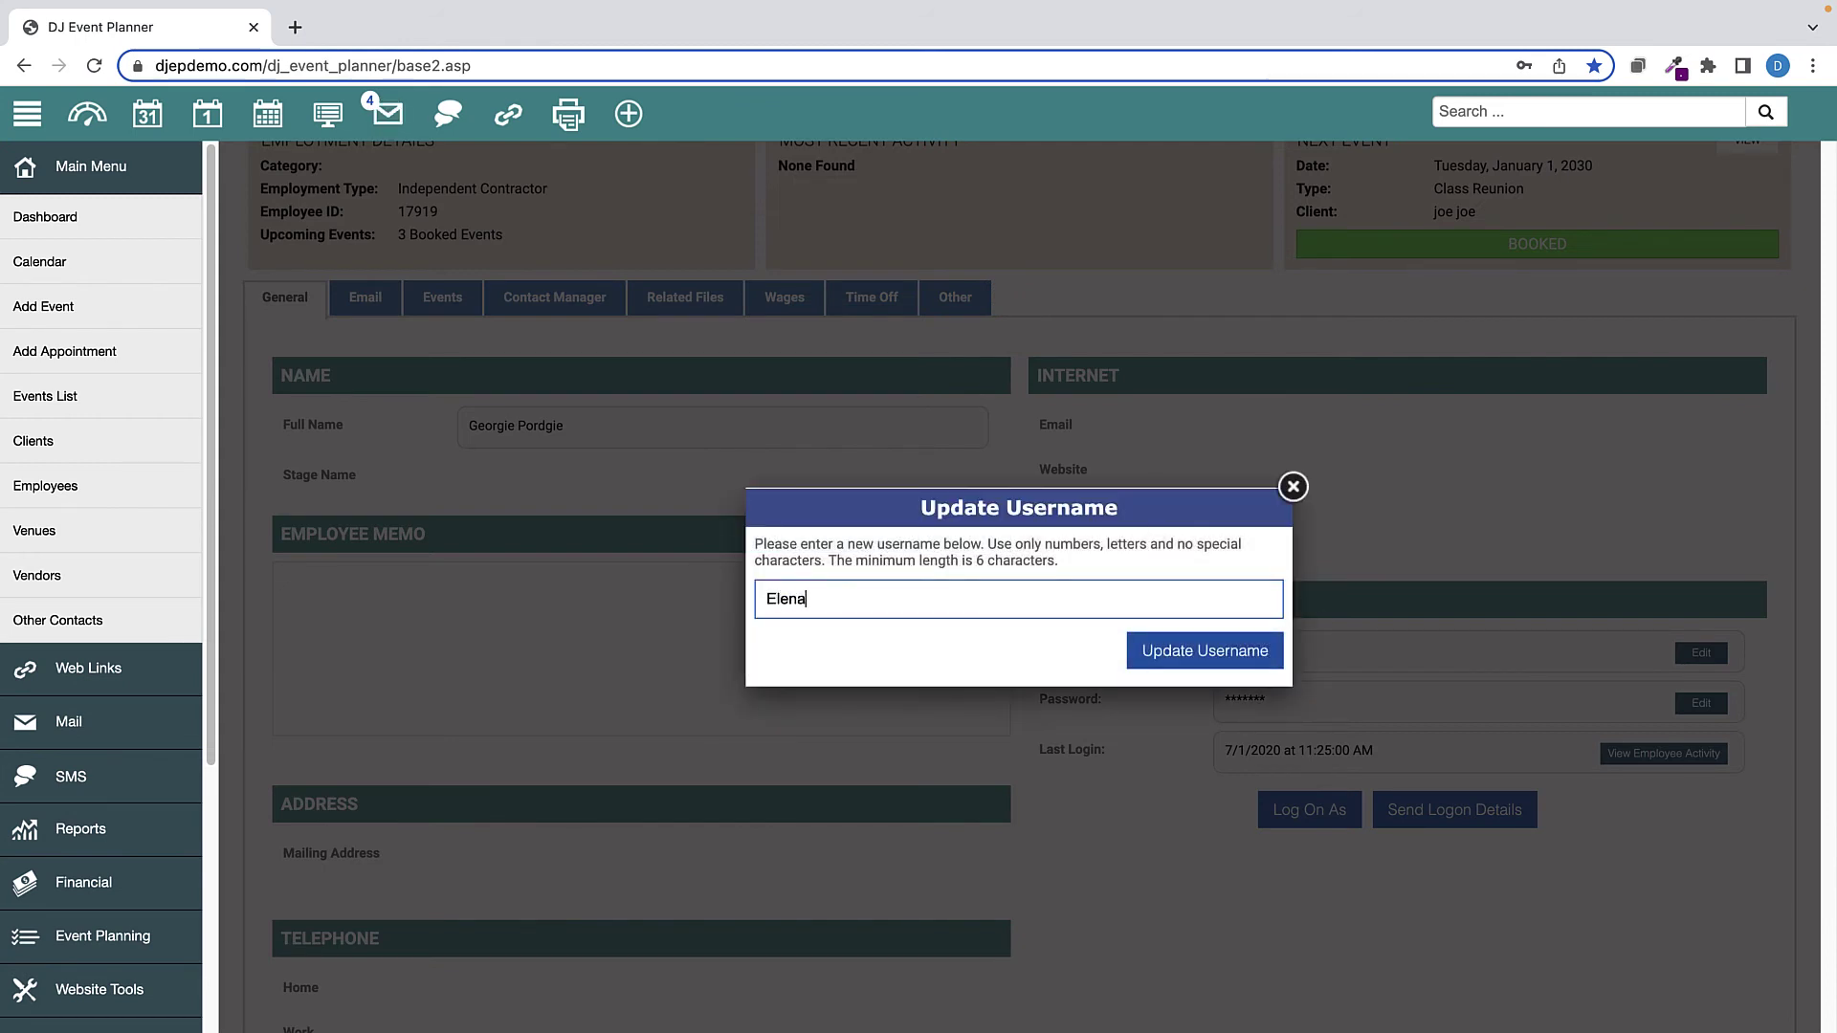
pyautogui.write('Elenas')
pyautogui.click(1189, 650)
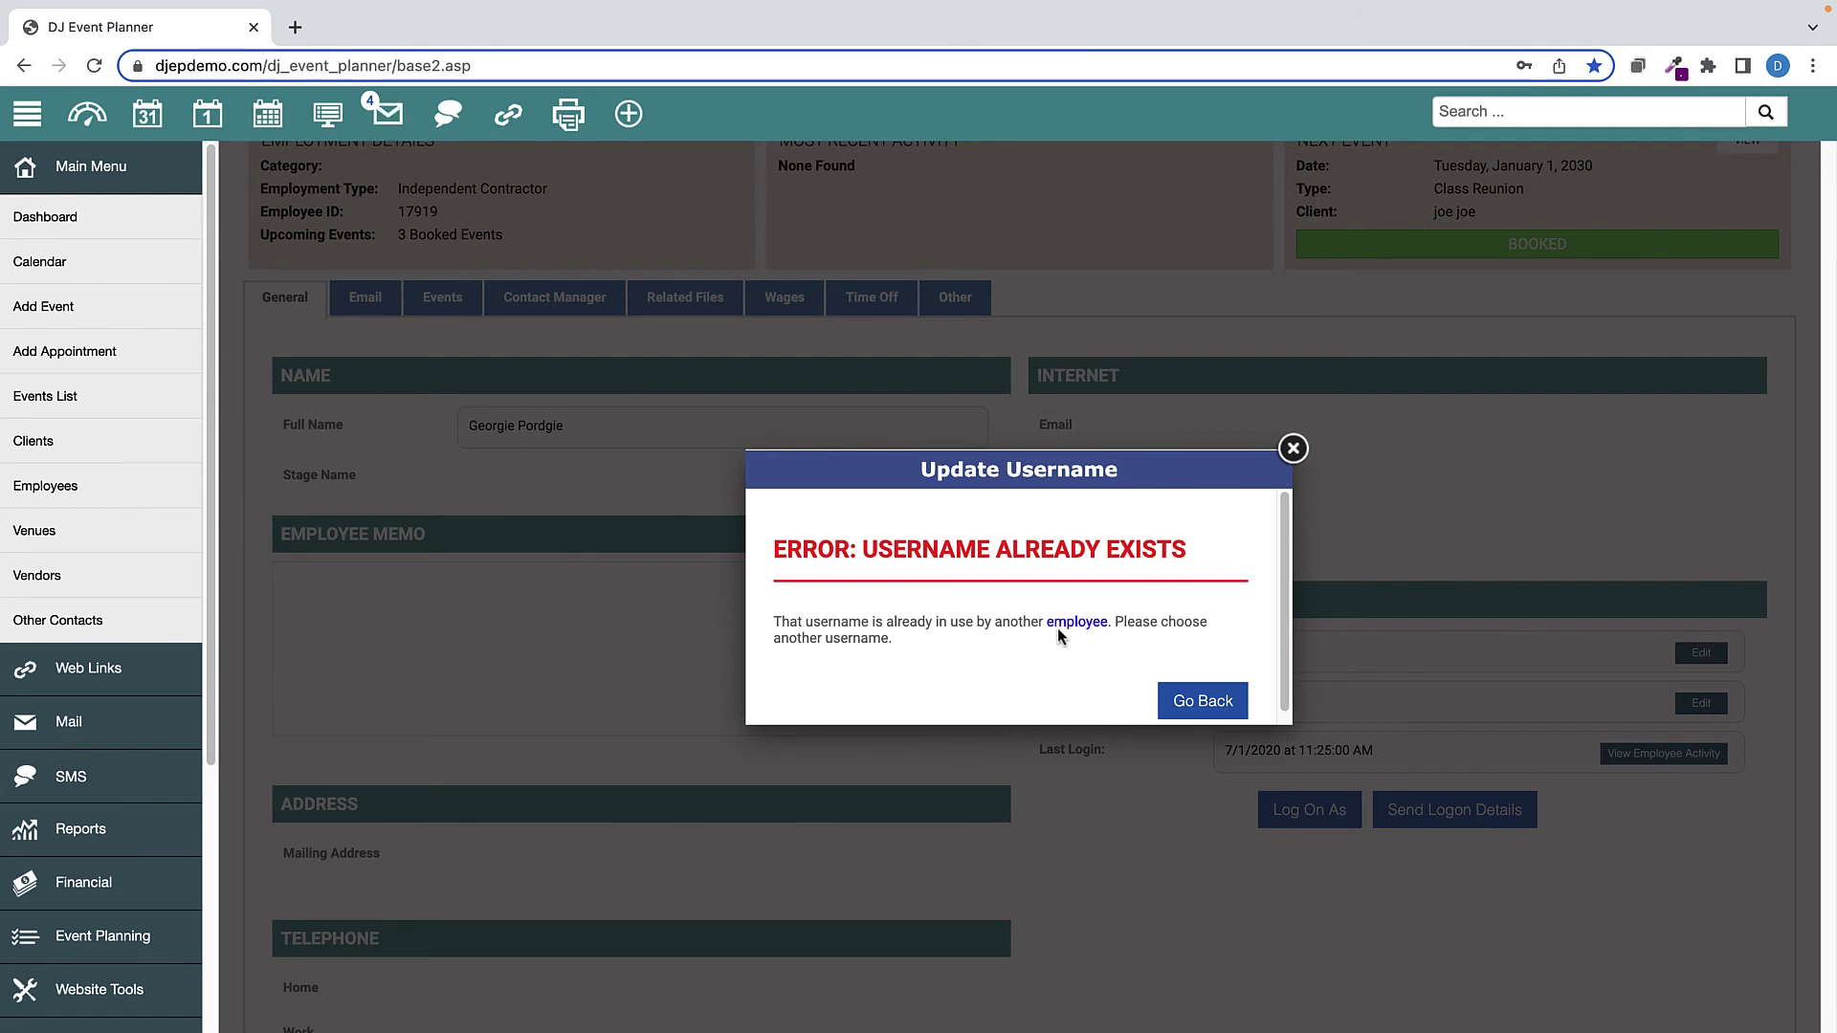
pyautogui.click(1293, 449)
# Return to the September 2022 month calendar with its to-do list.
pyautogui.click(144, 121)
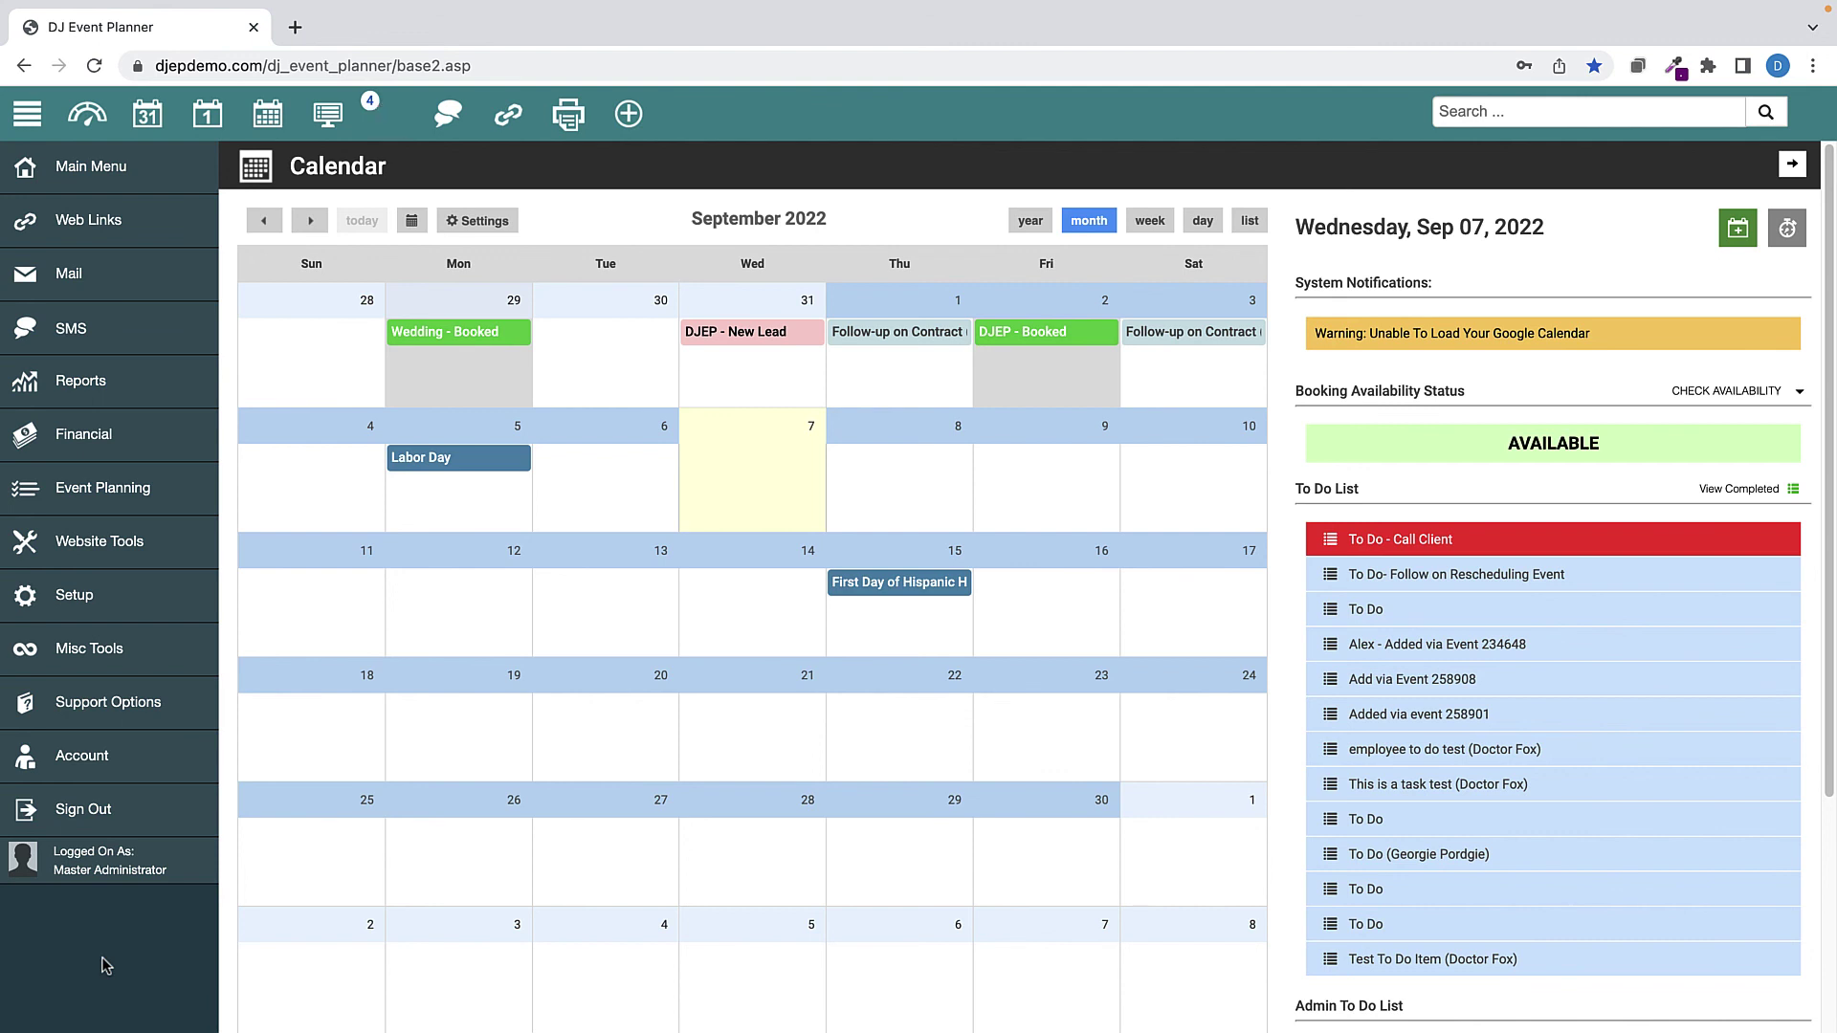
# Open Support Options to view the version 22.35 software change log.
pyautogui.click(118, 704)
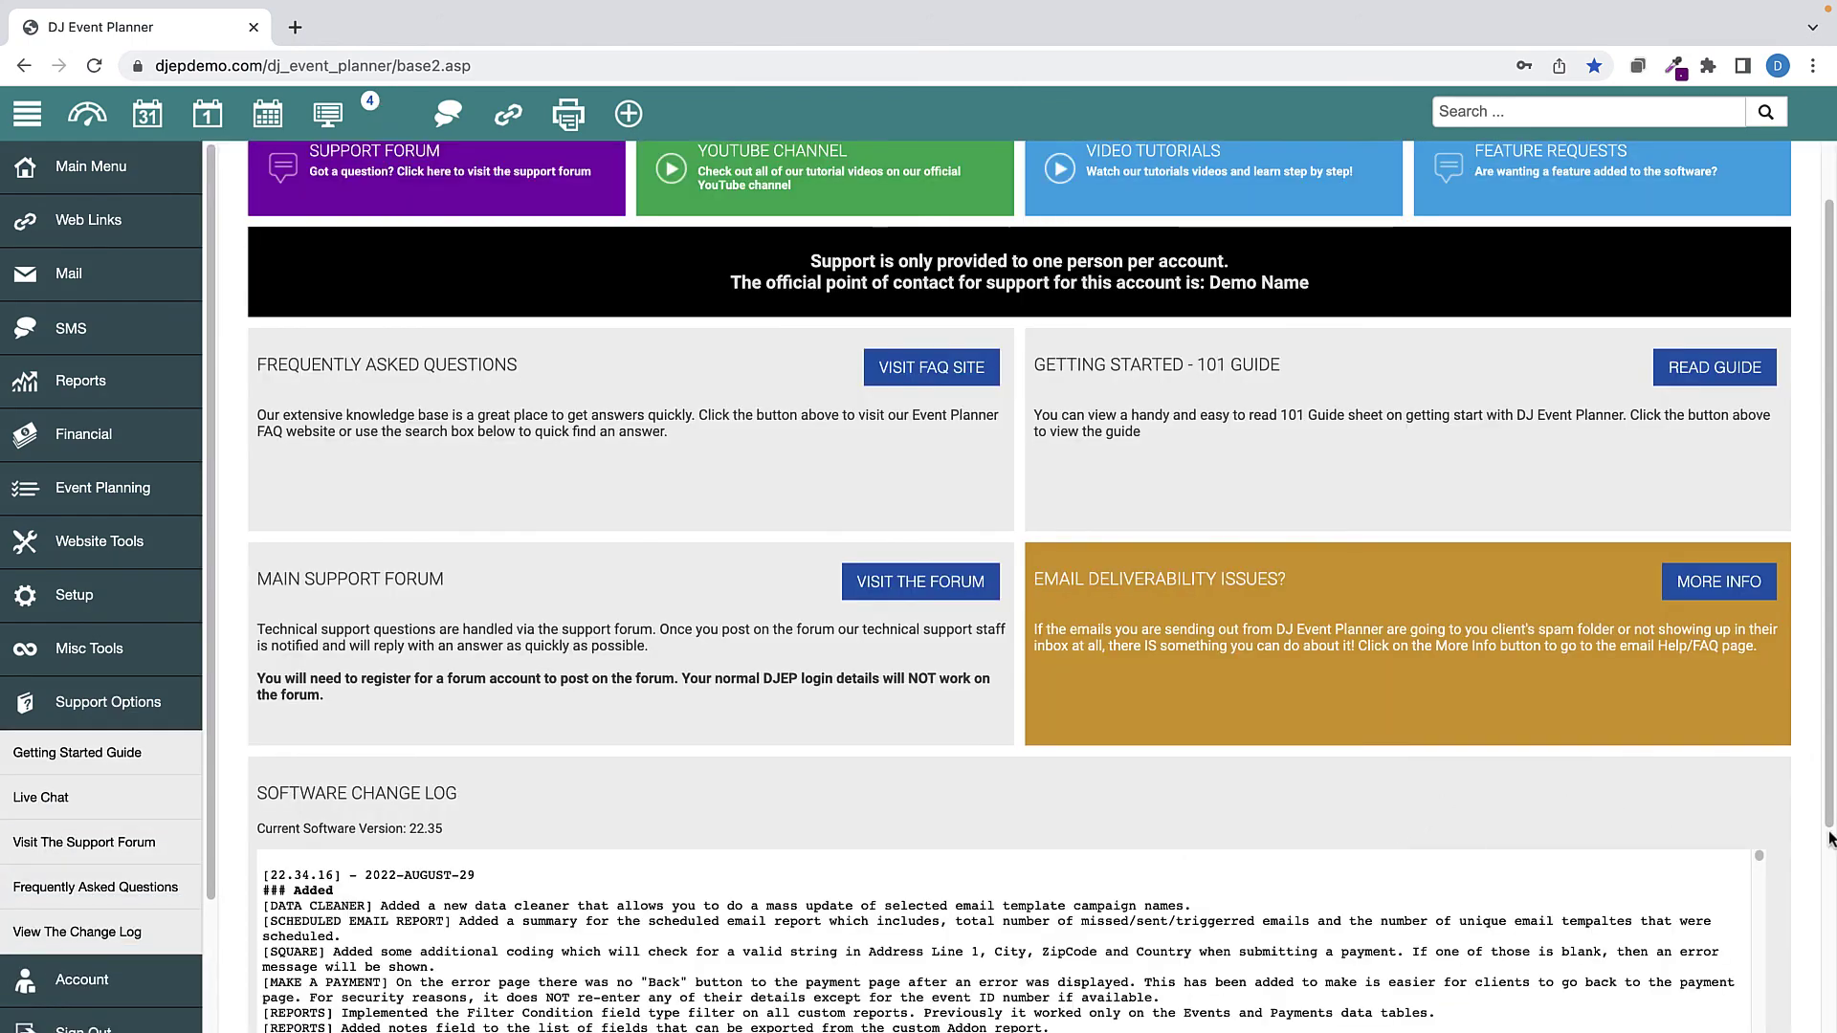